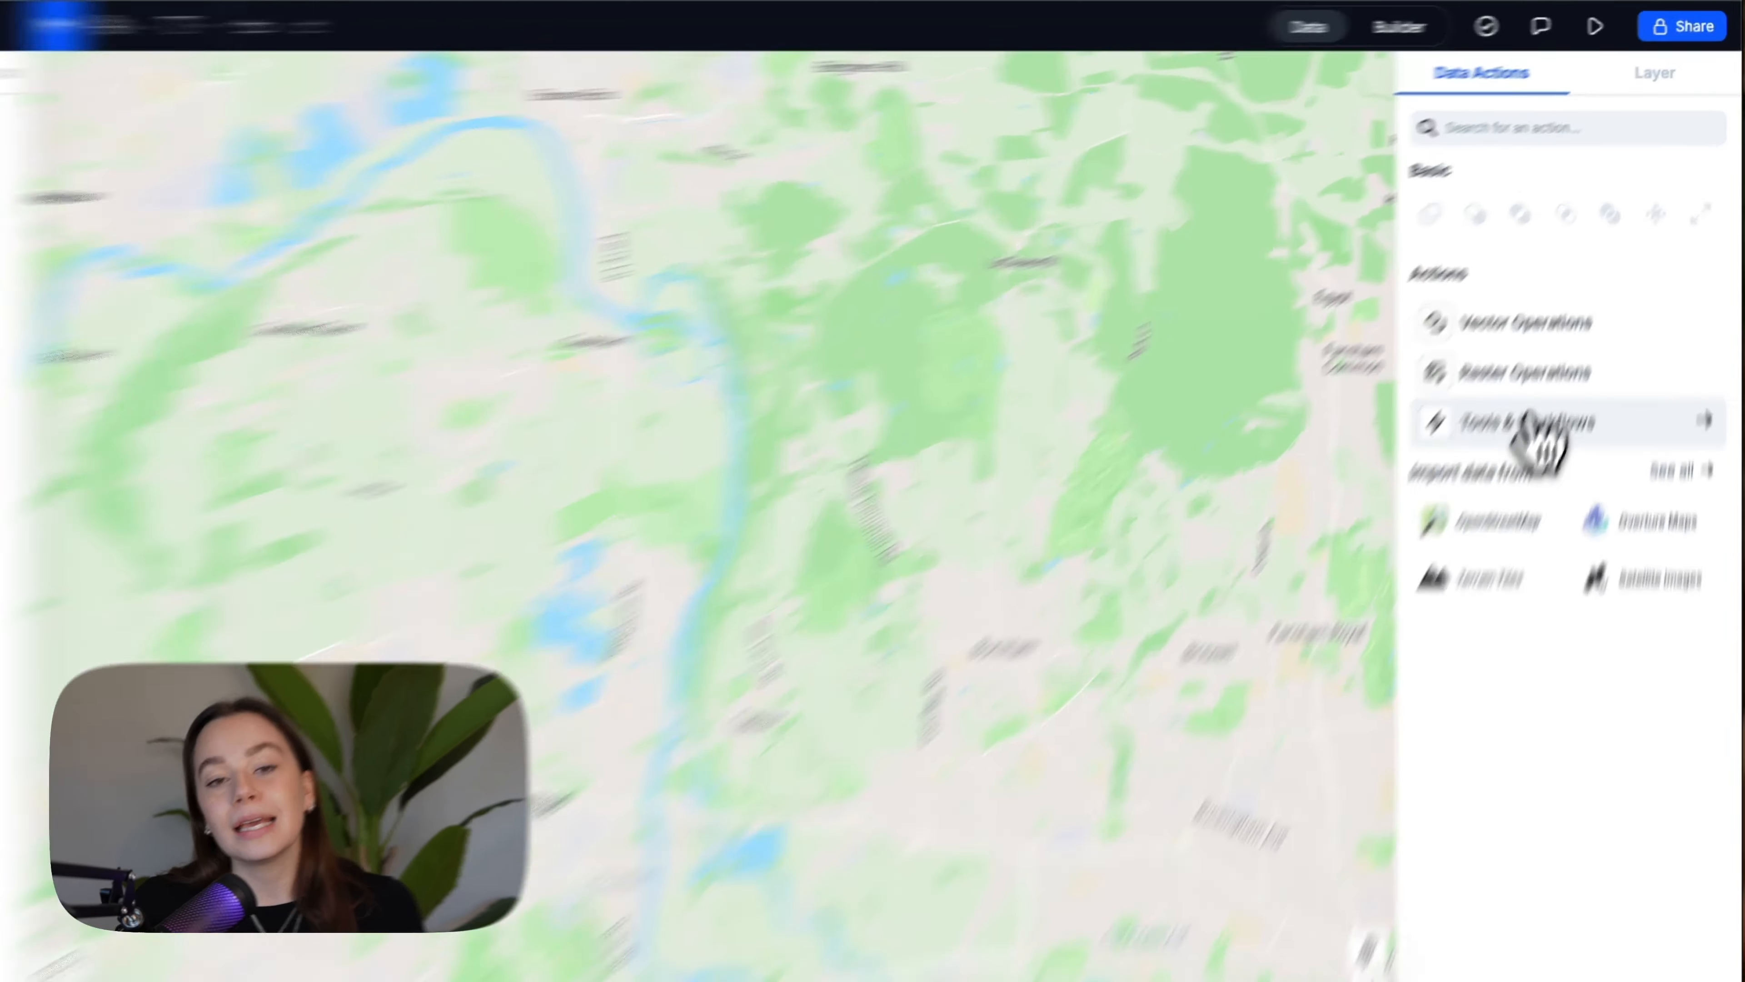
Step: Examine the available tools and workflows and the list of vector operations for the map
left_click(1573, 353)
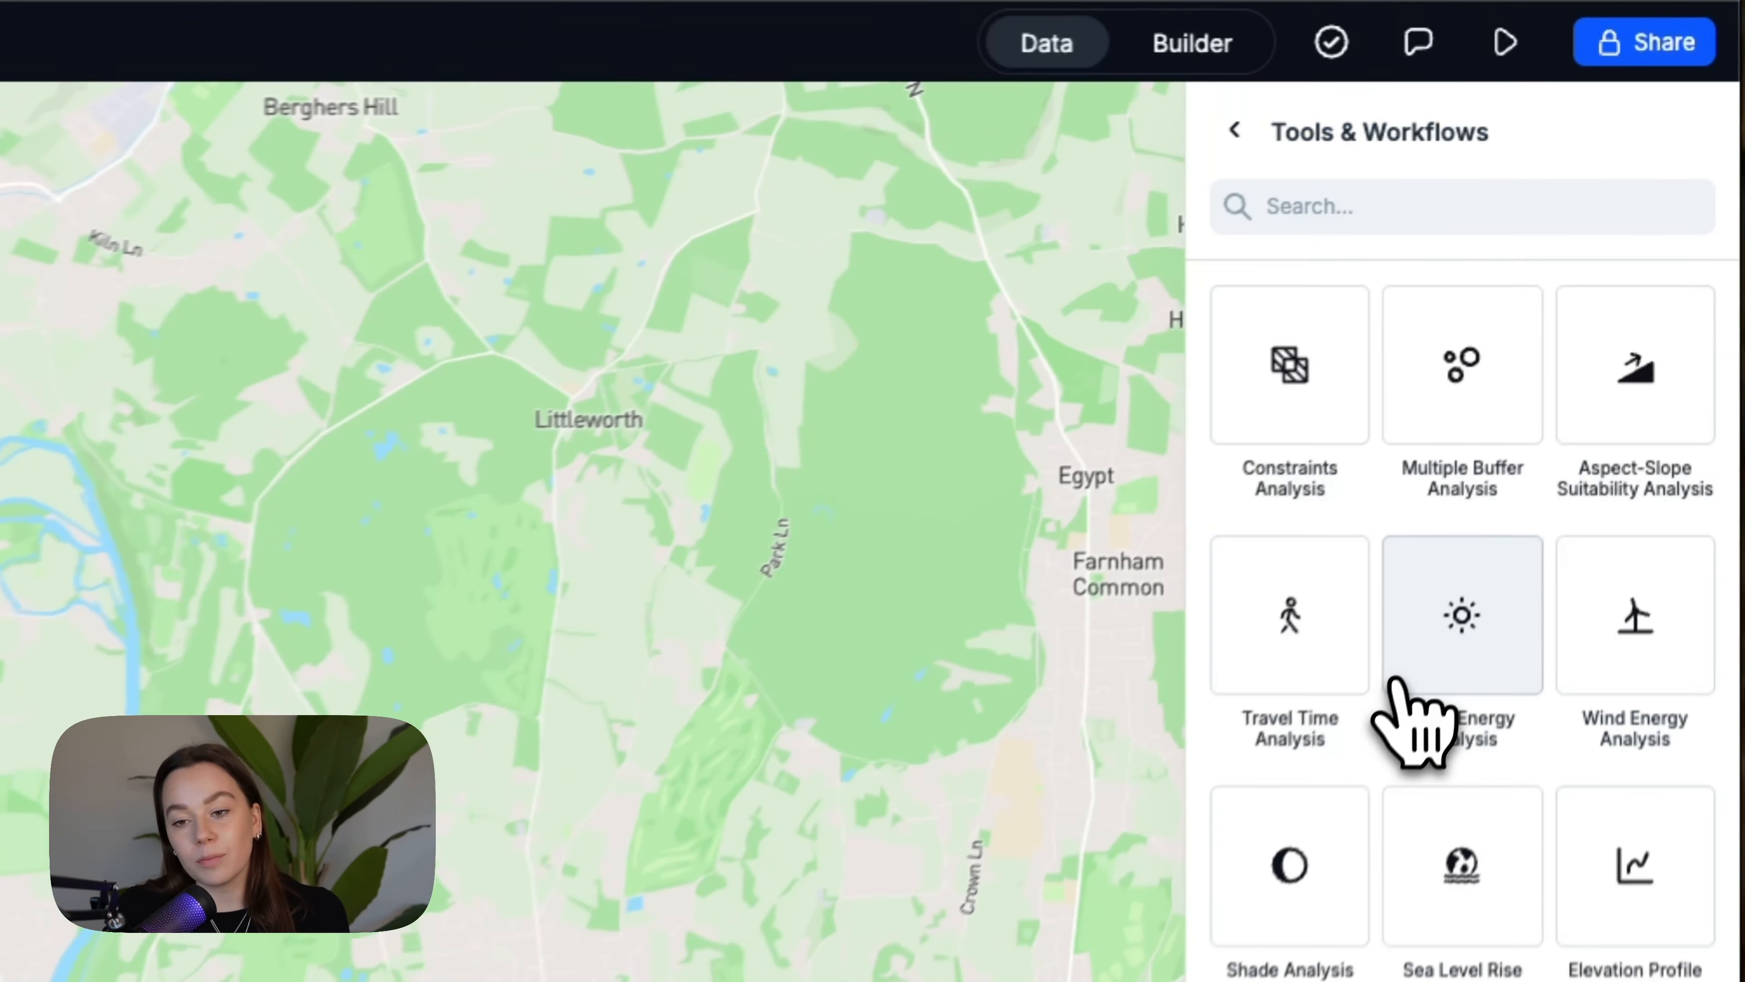
left_click(1211, 138)
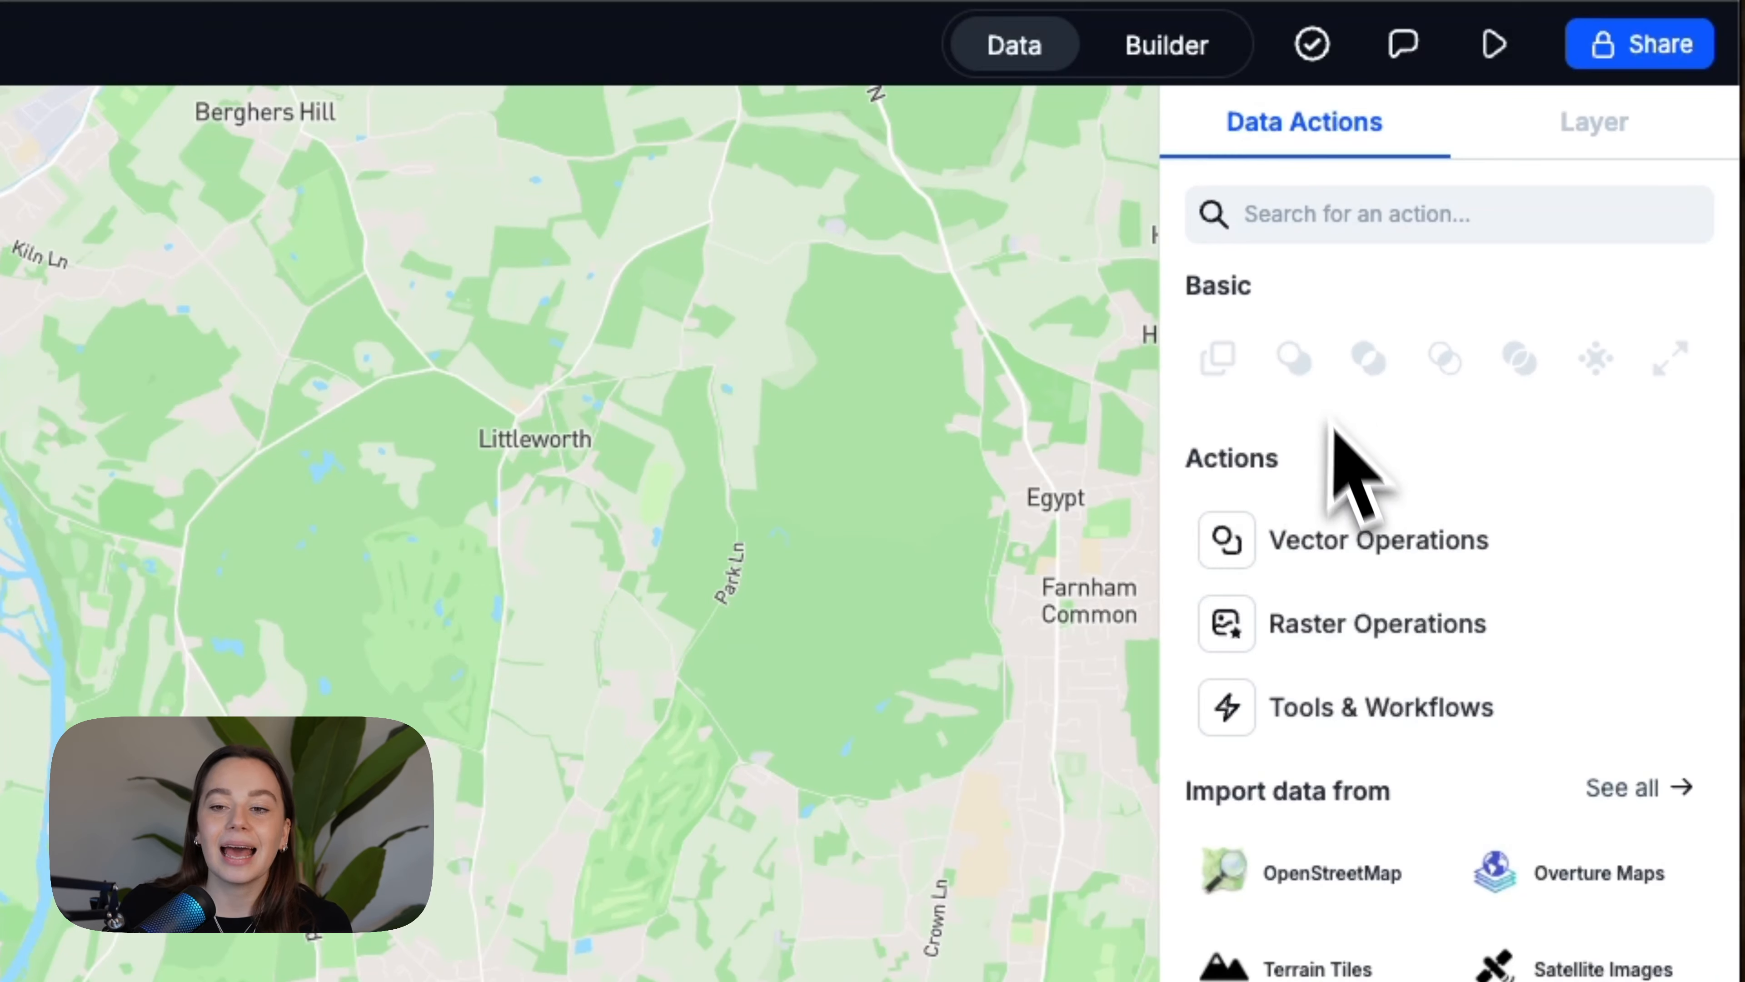
left_click(1340, 550)
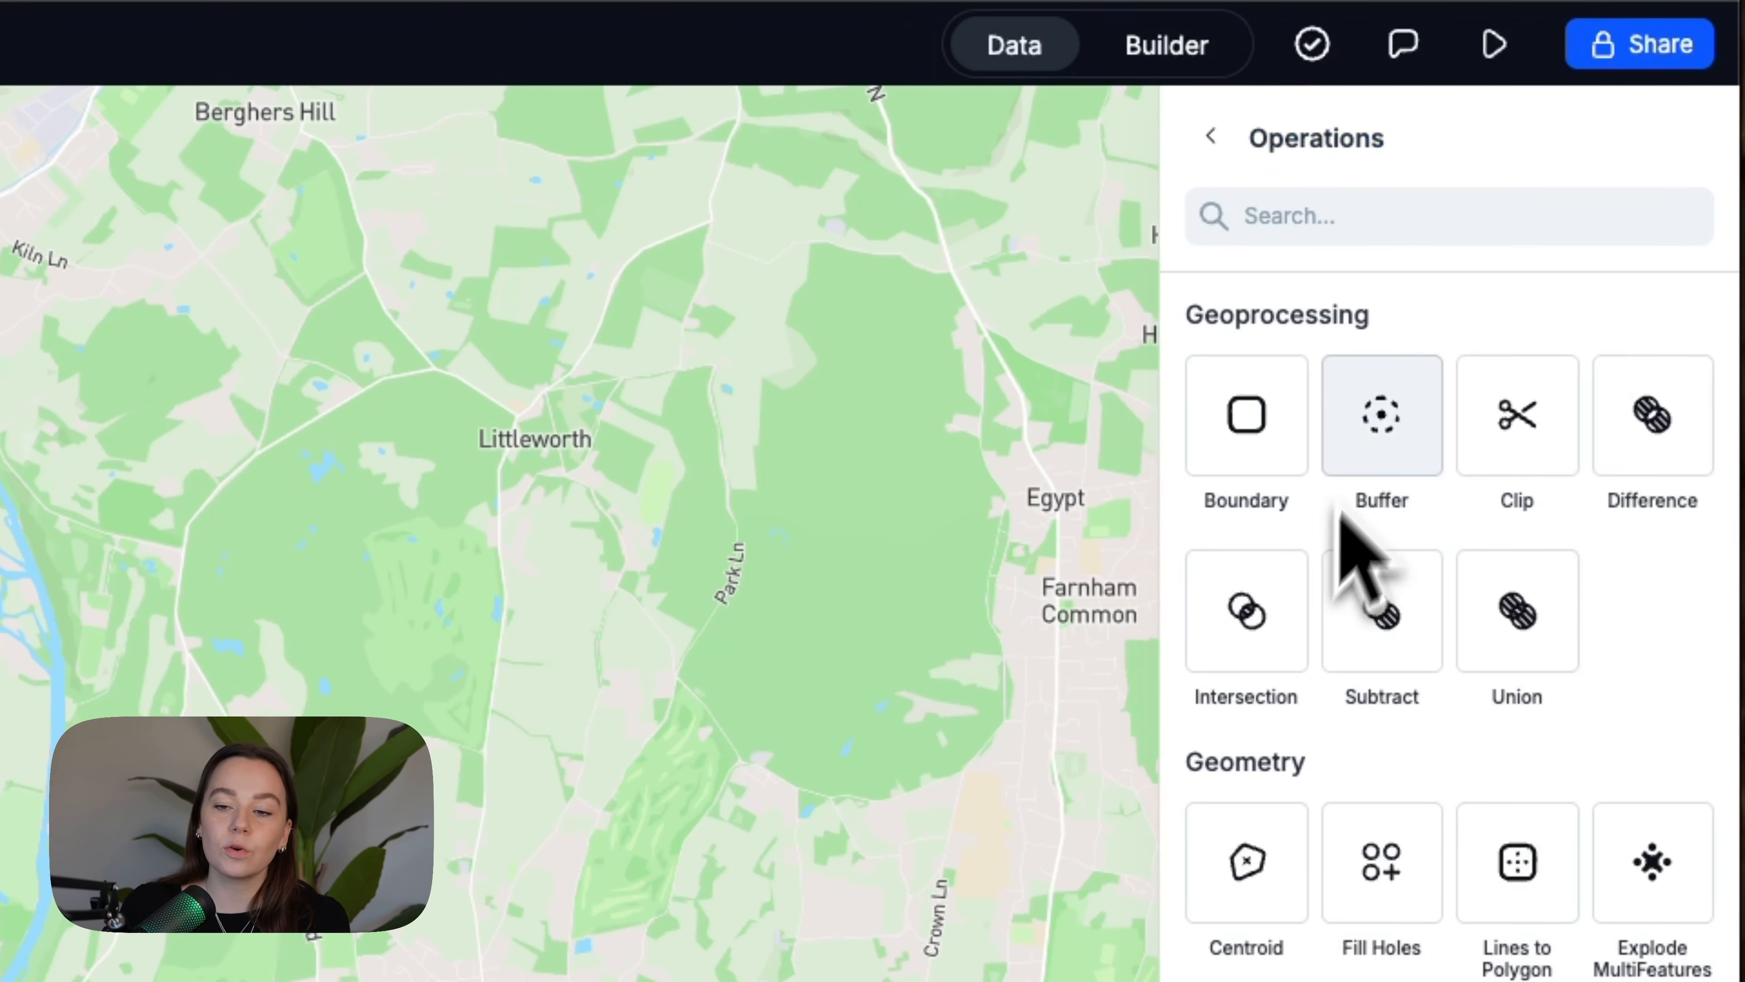
scroll(1461, 701, "down", 3)
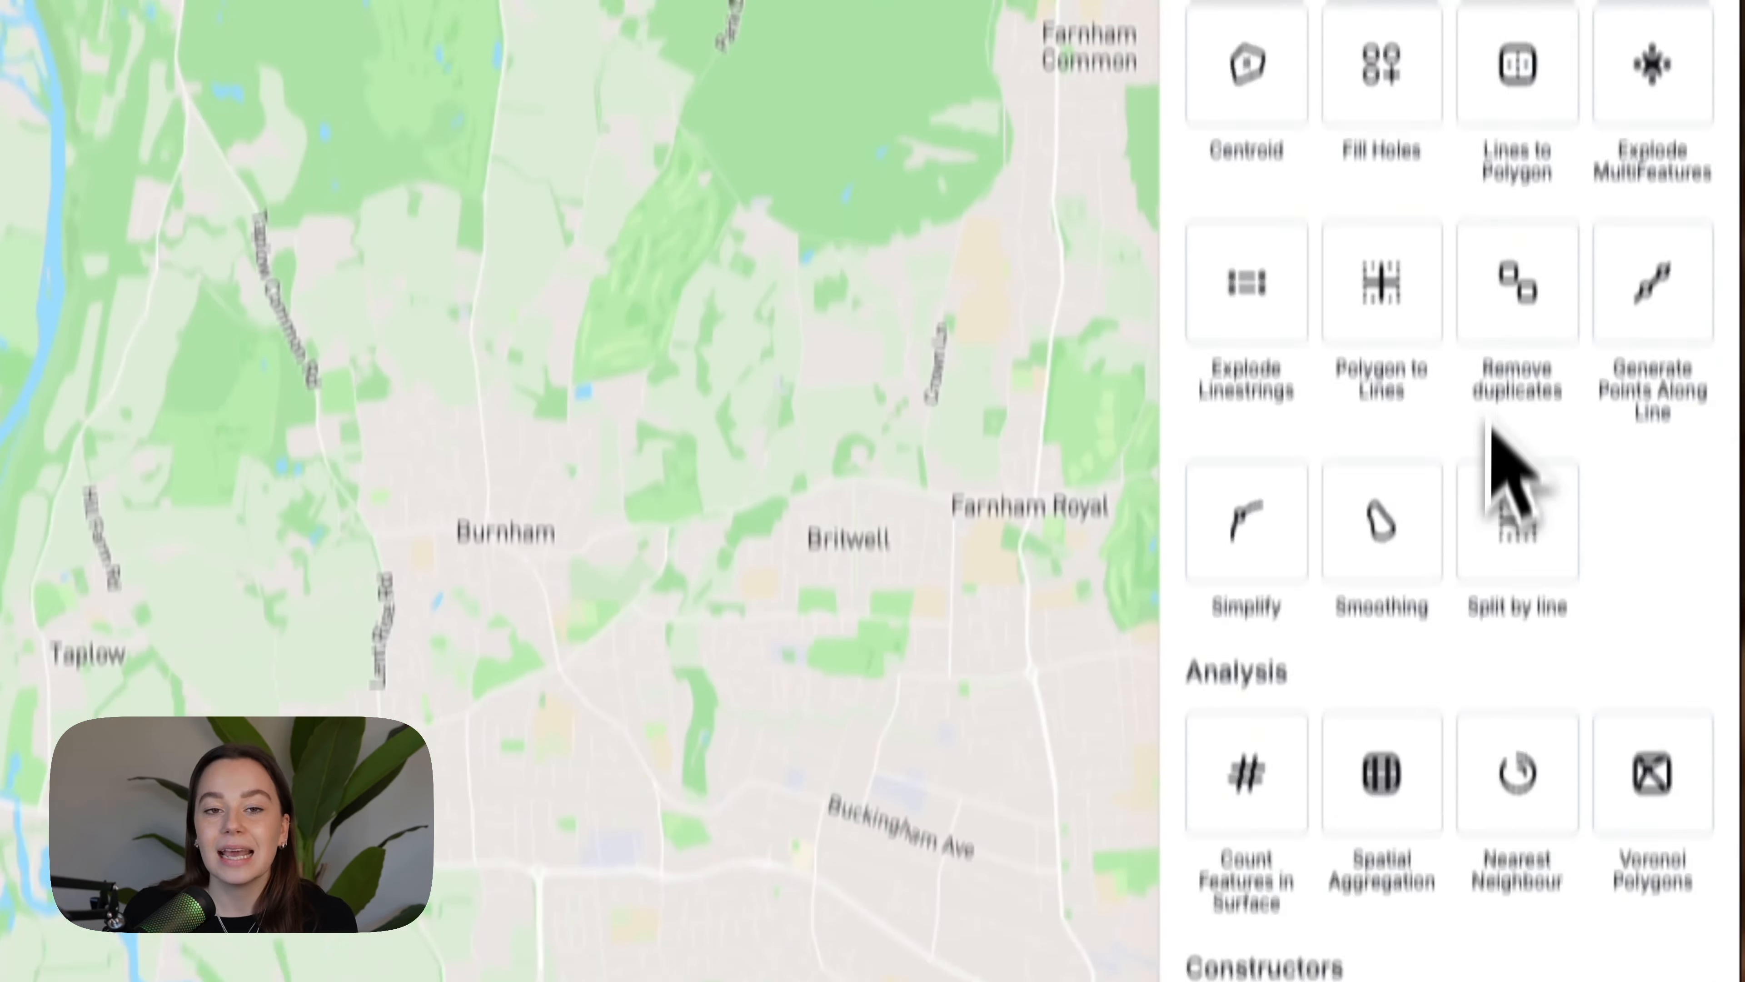
scroll(1488, 440, "down", 3)
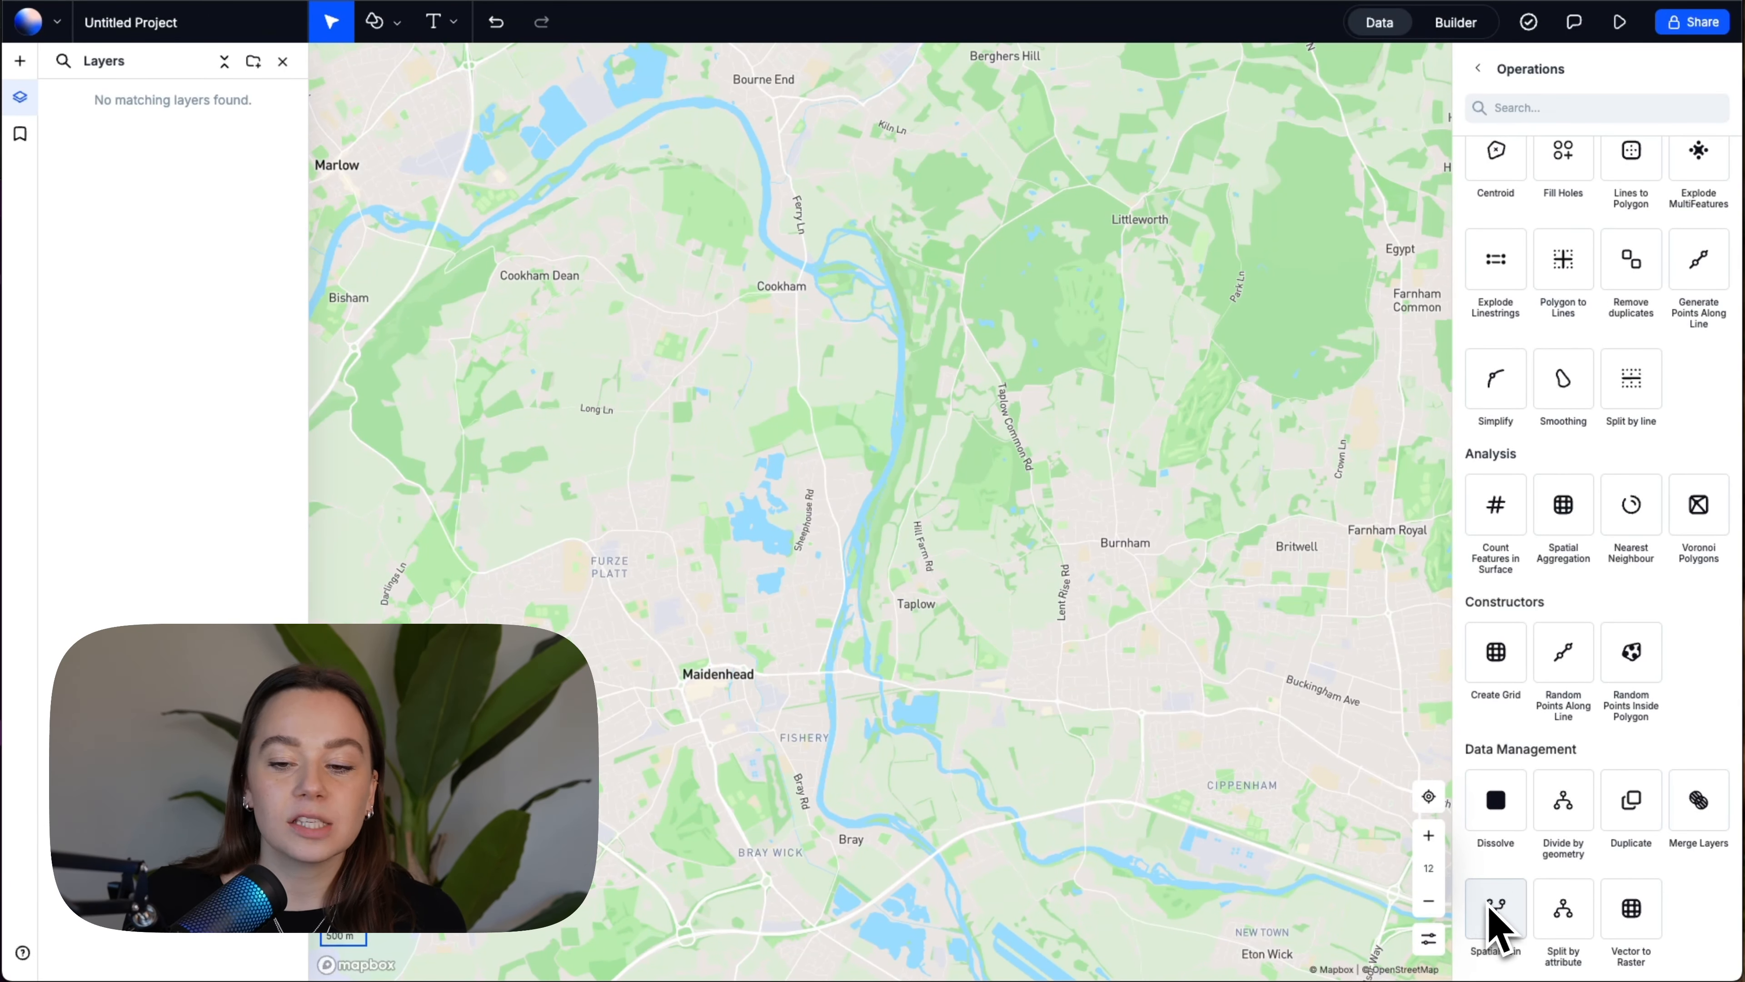
scroll(1578, 573, "up", 4)
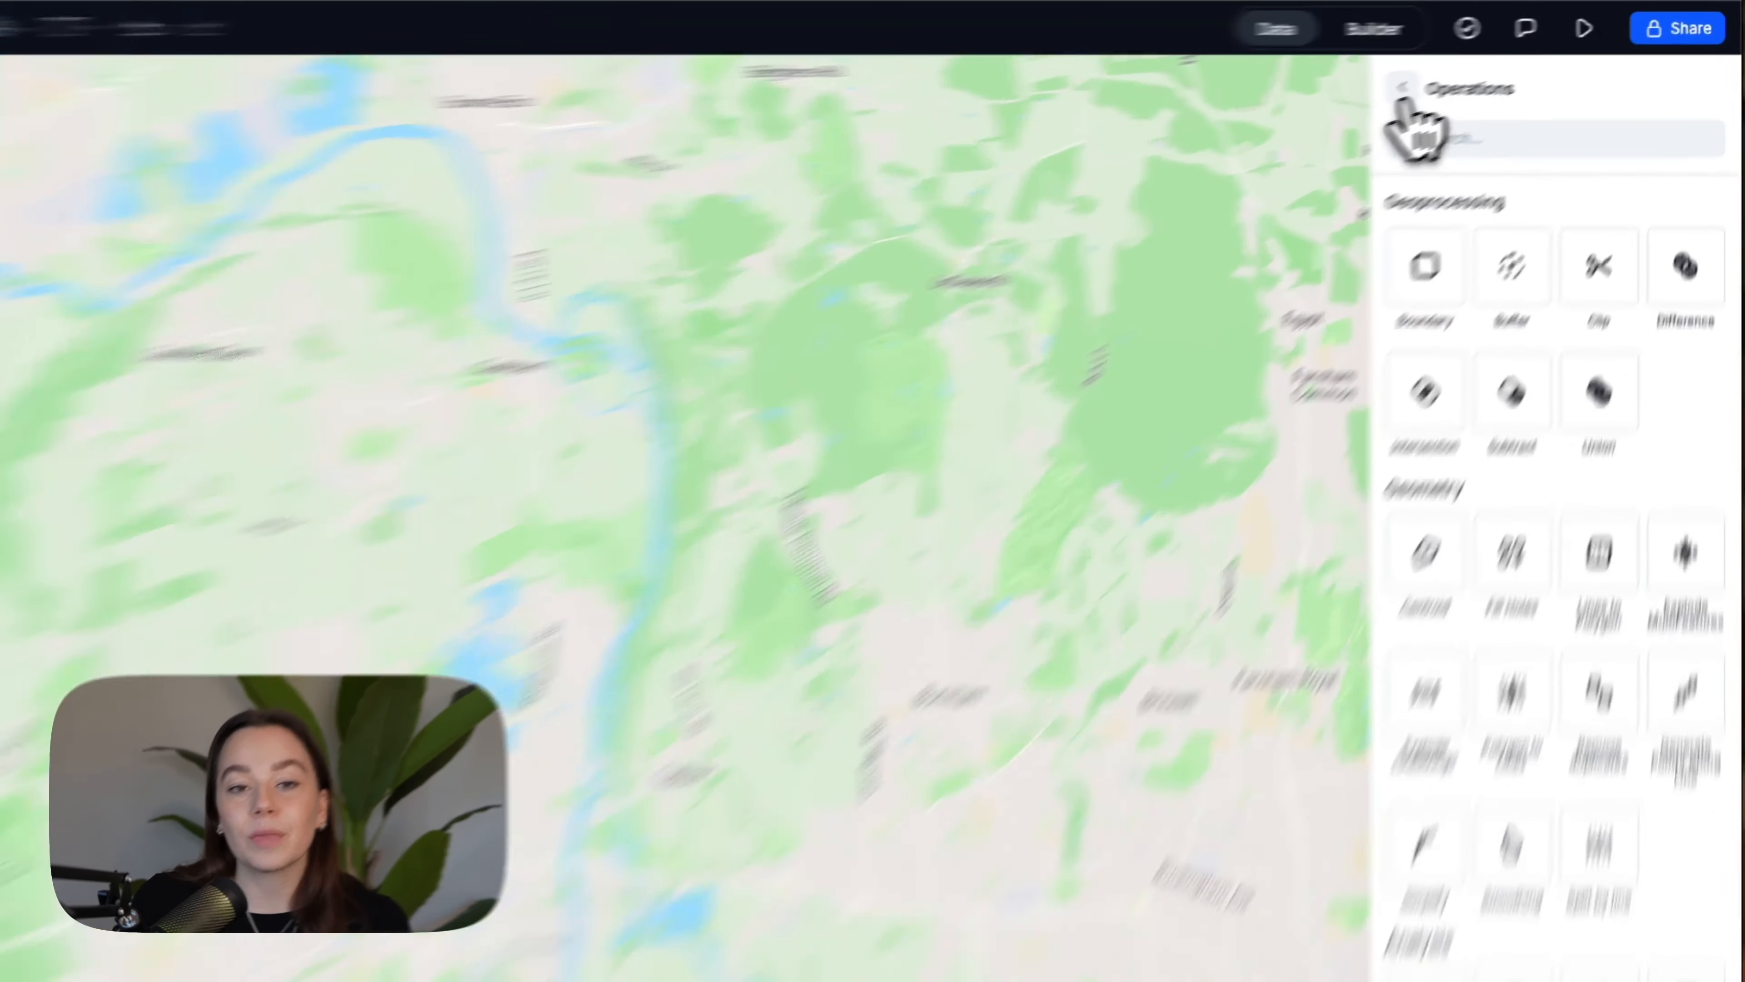
left_click(1477, 68)
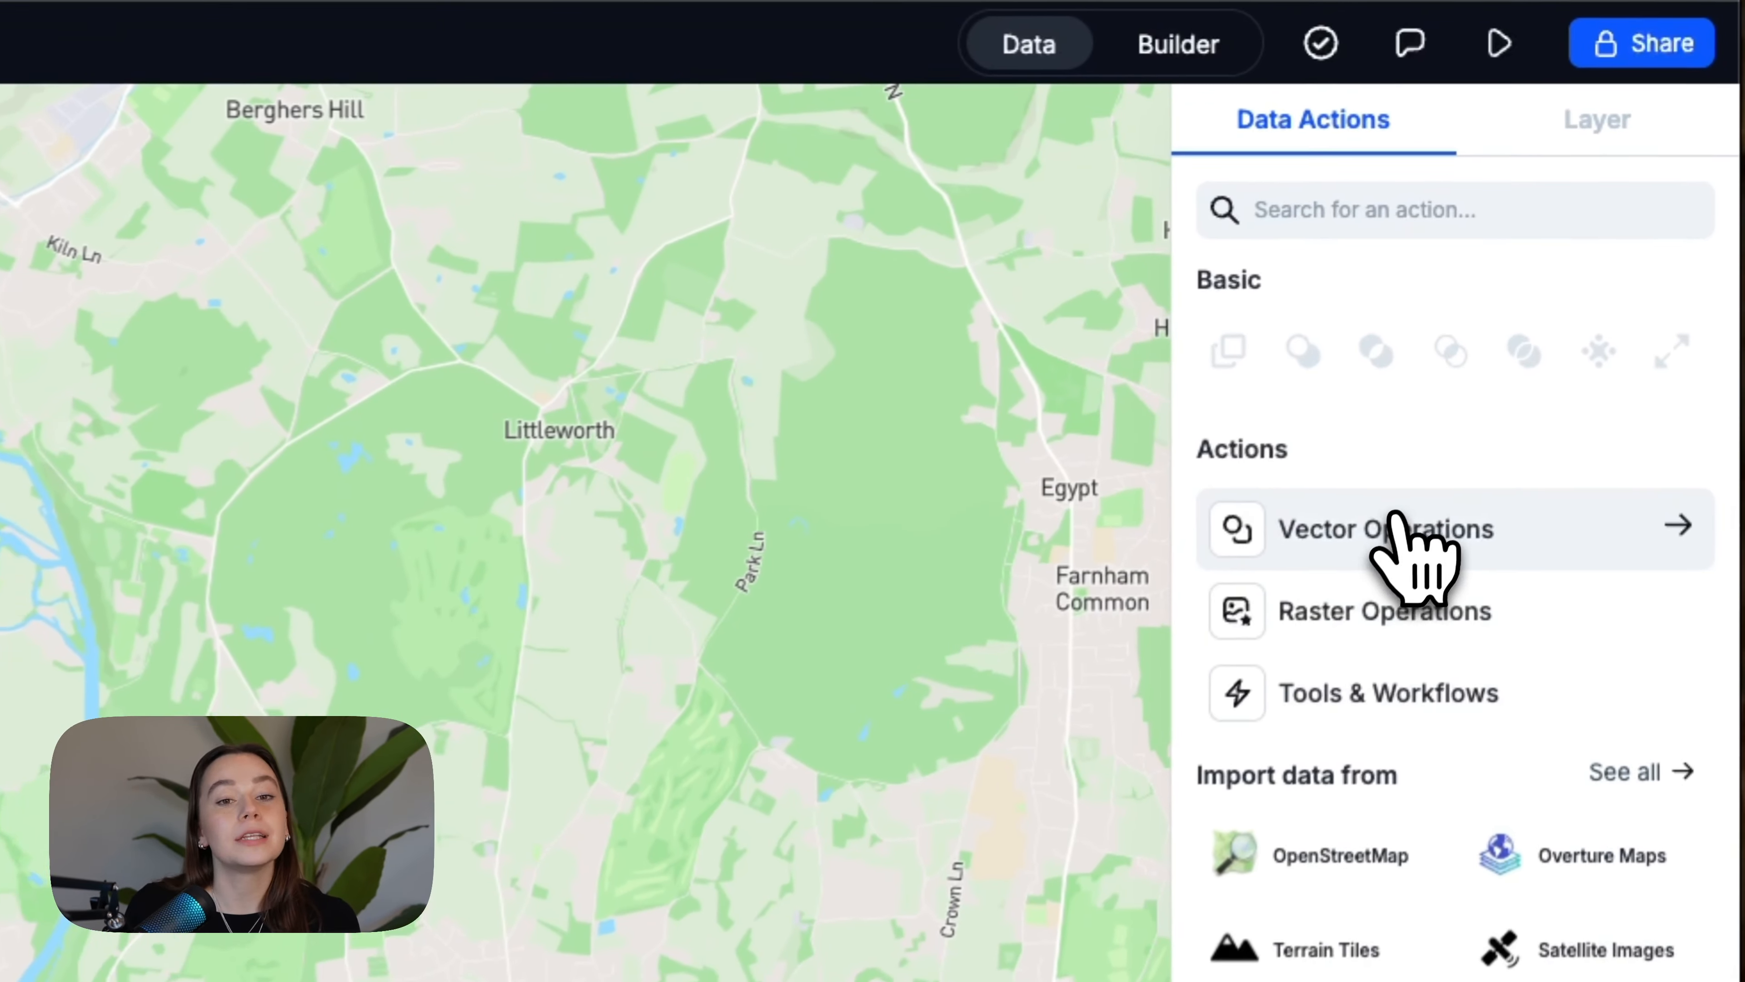
left_click(1572, 271)
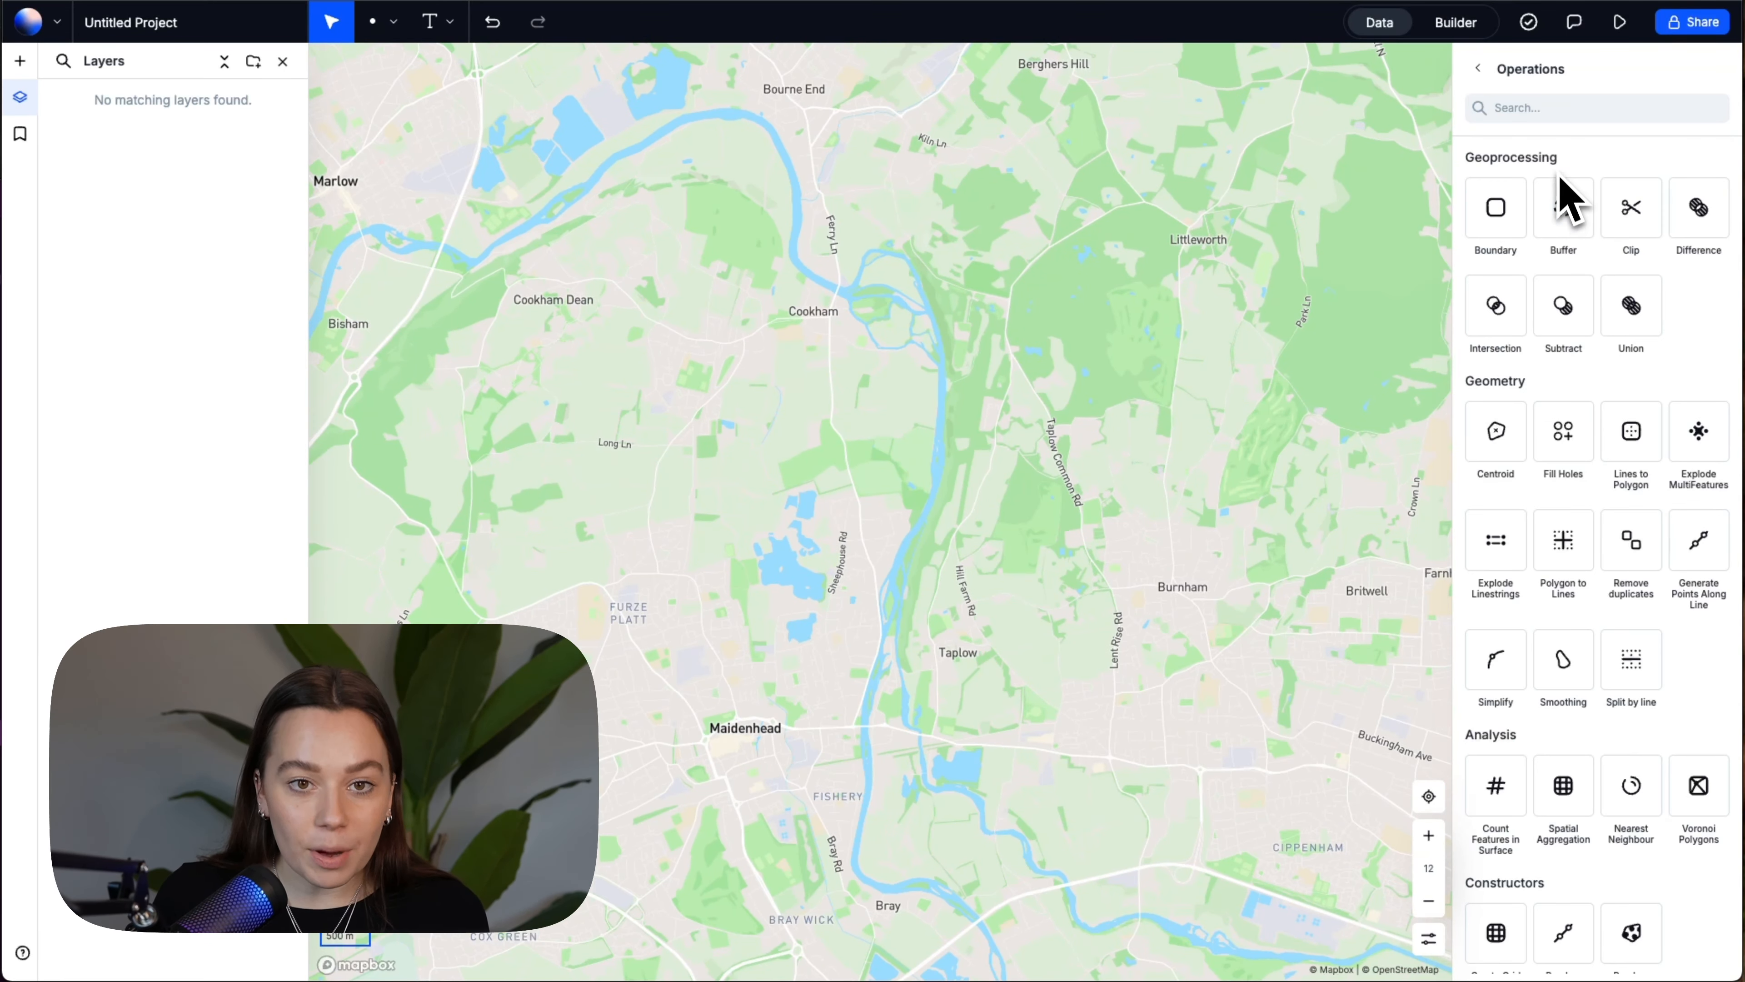
left_click(1485, 68)
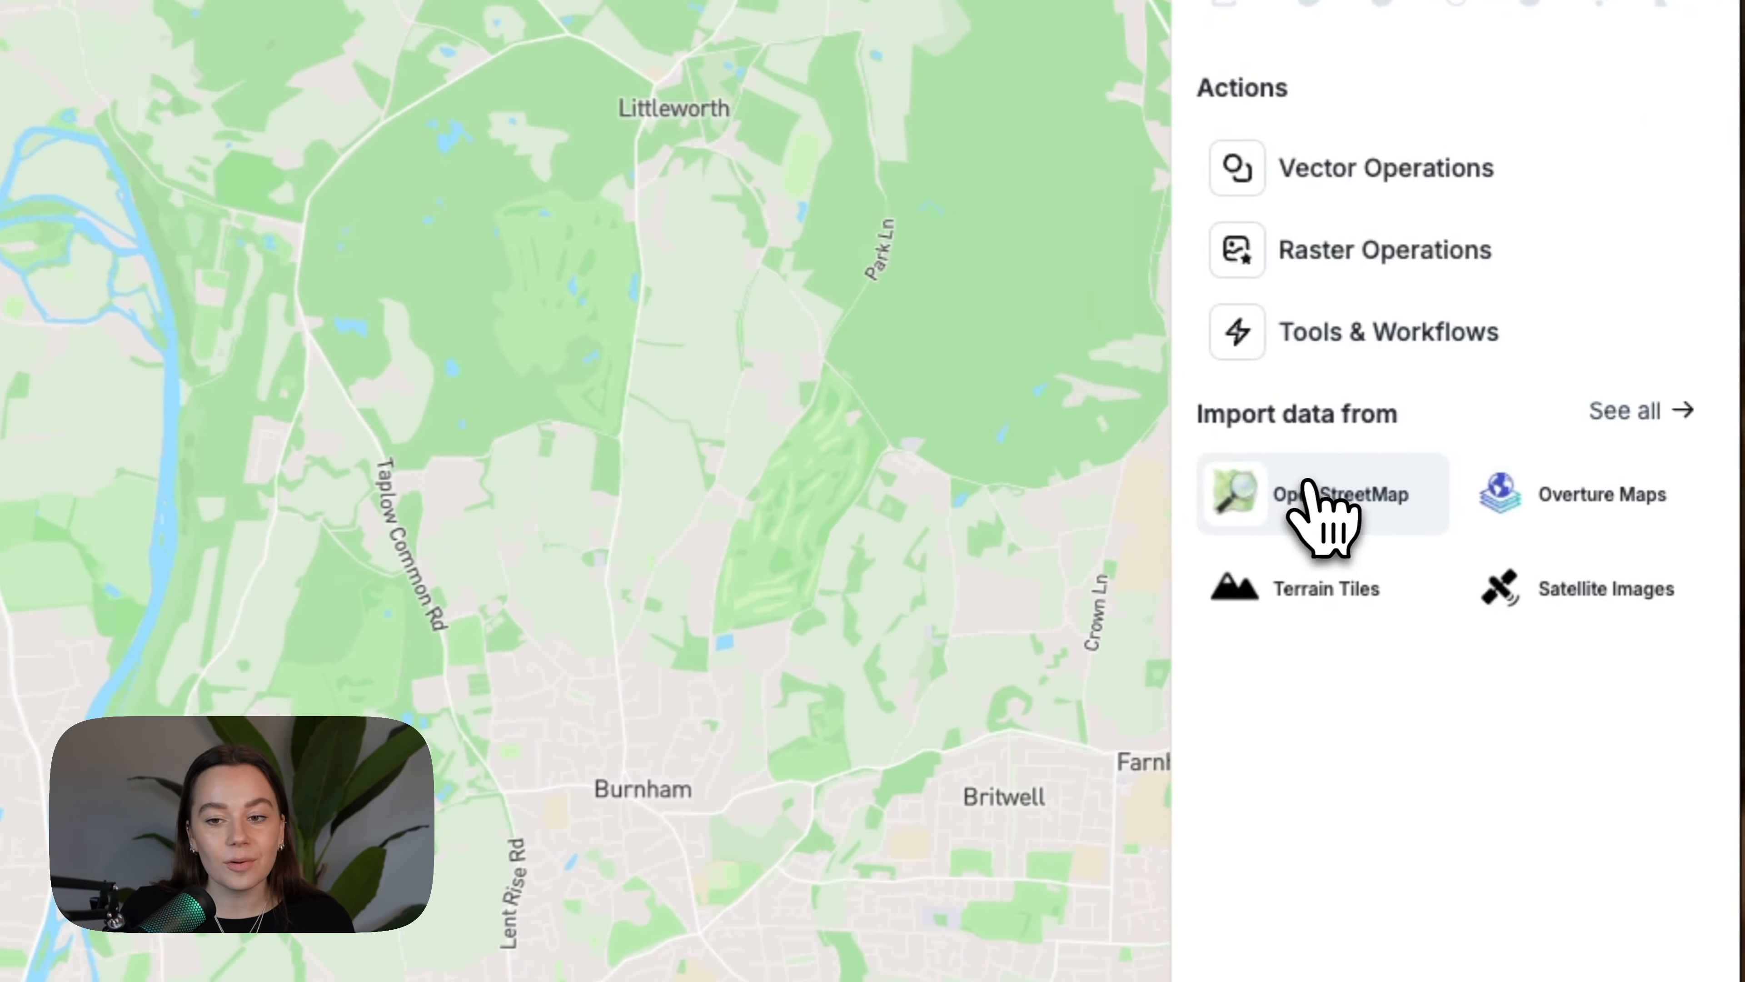
Step: Import river lines from OpenStreetMap within the current map extent using the Waterway: River tag
left_click(1531, 437)
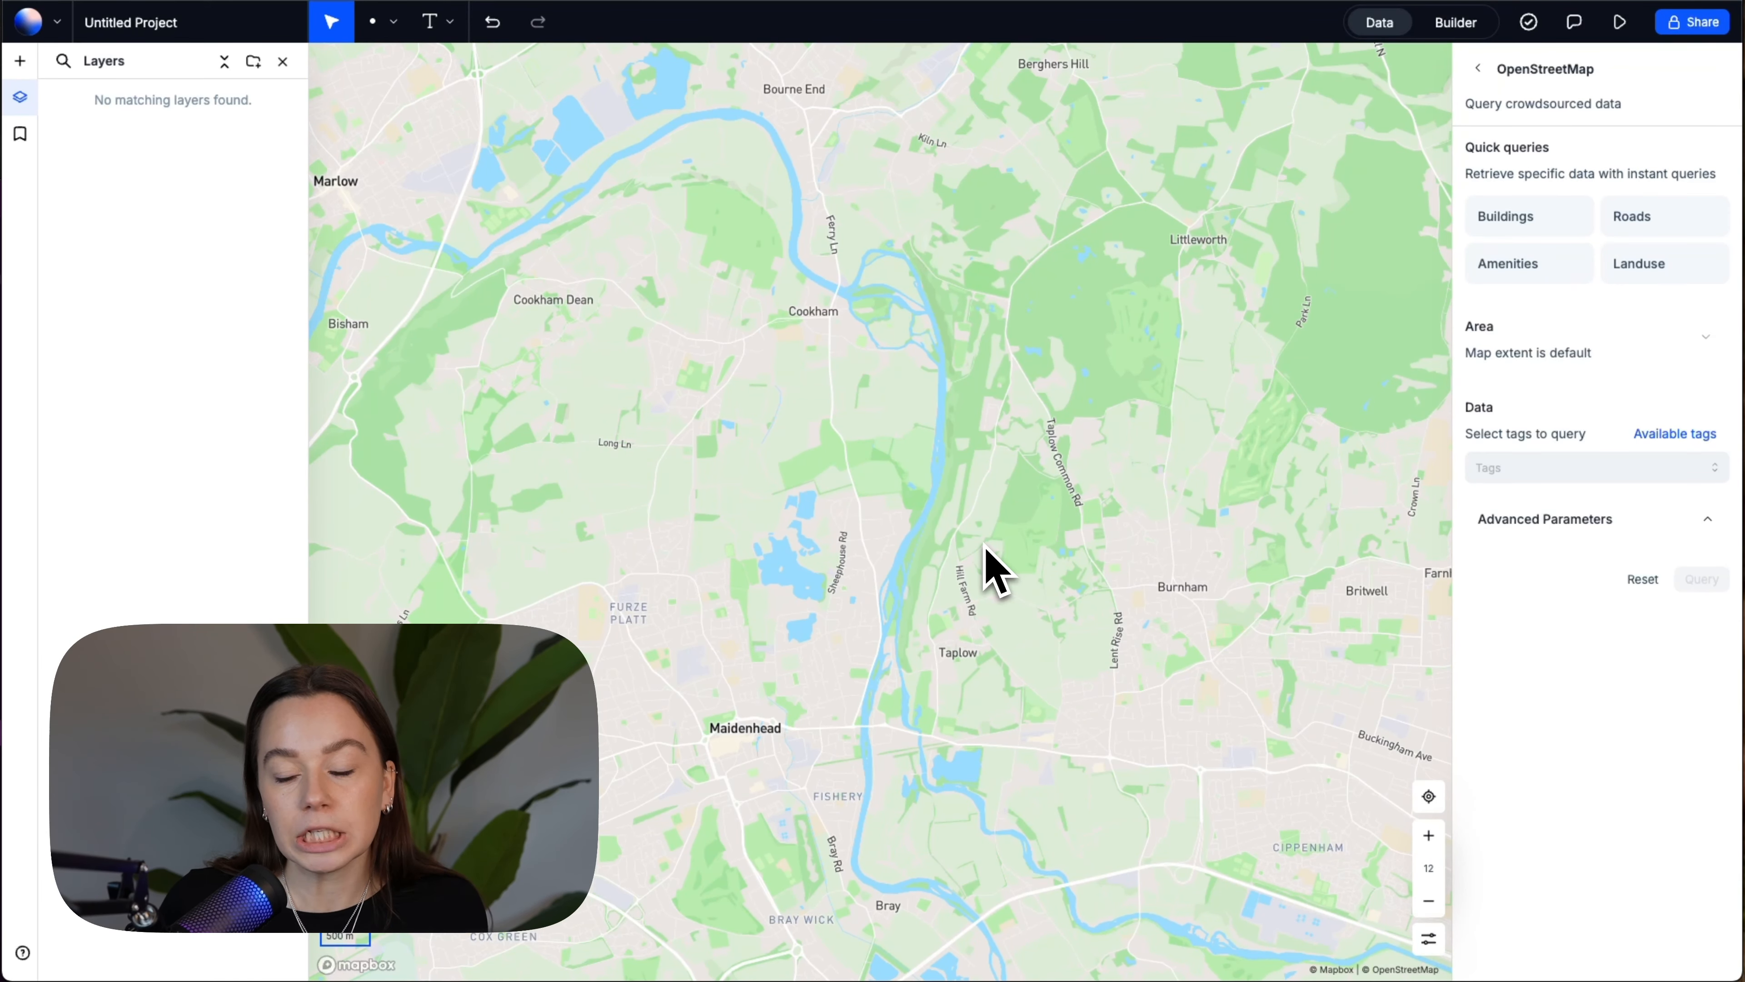
left_click(1580, 466)
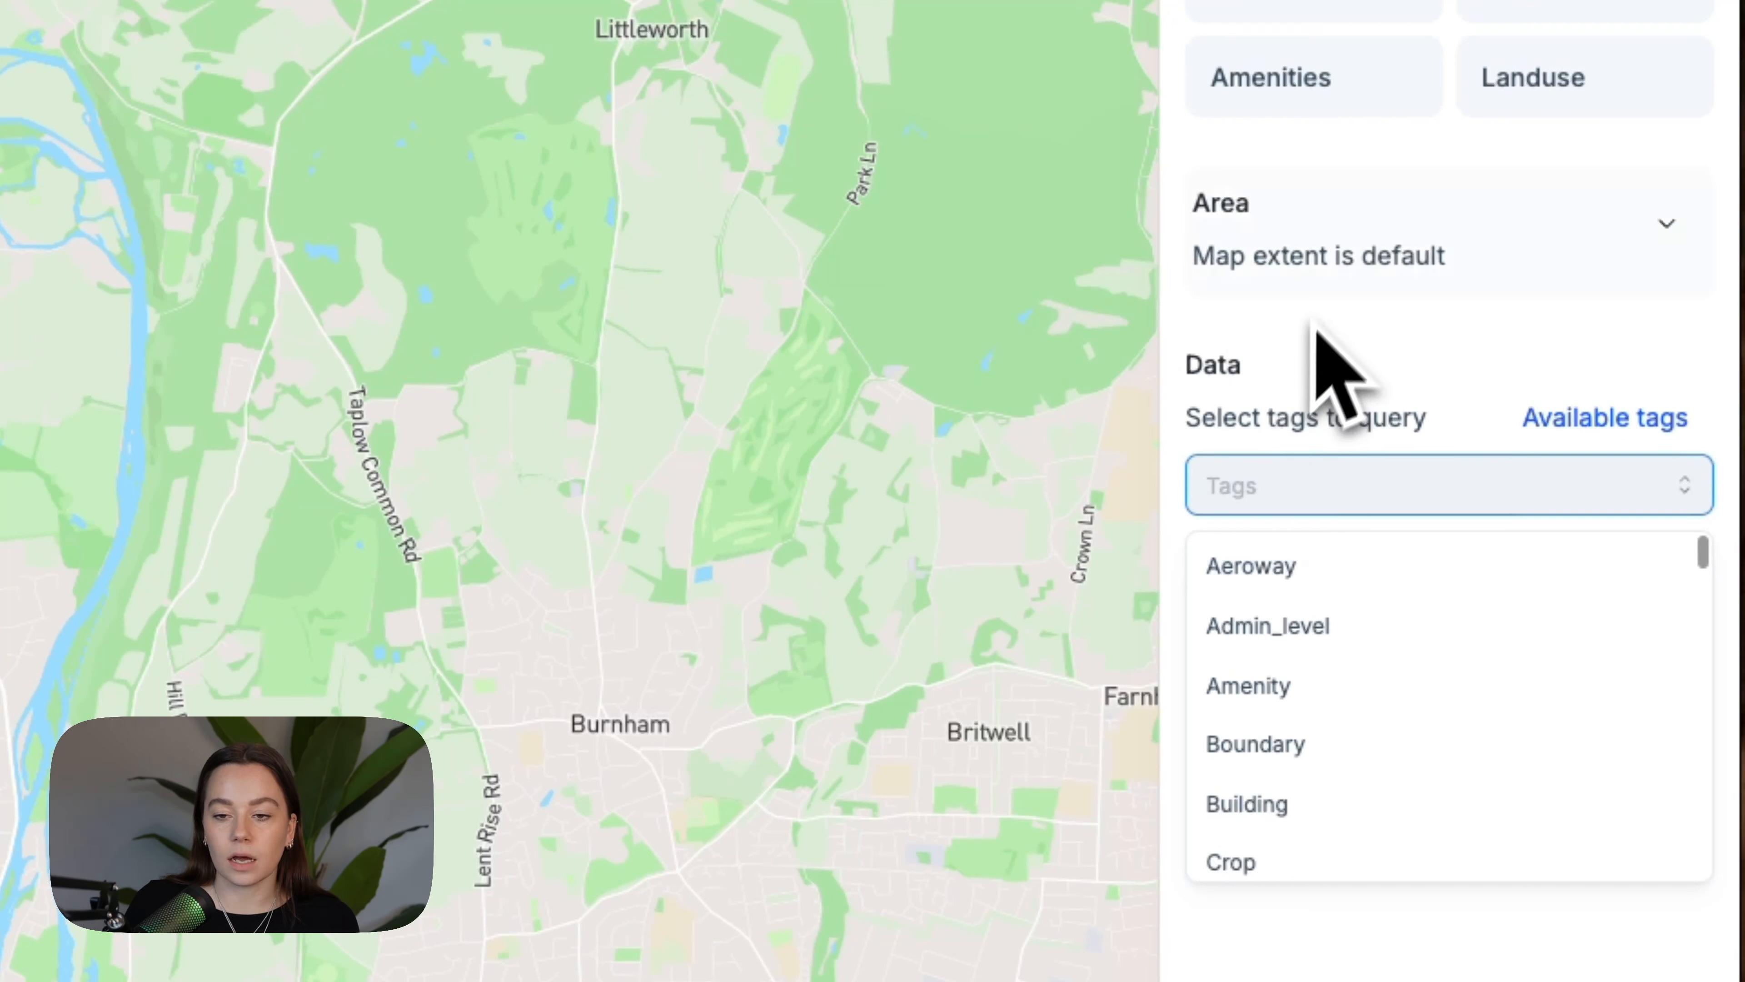
type("waterway")
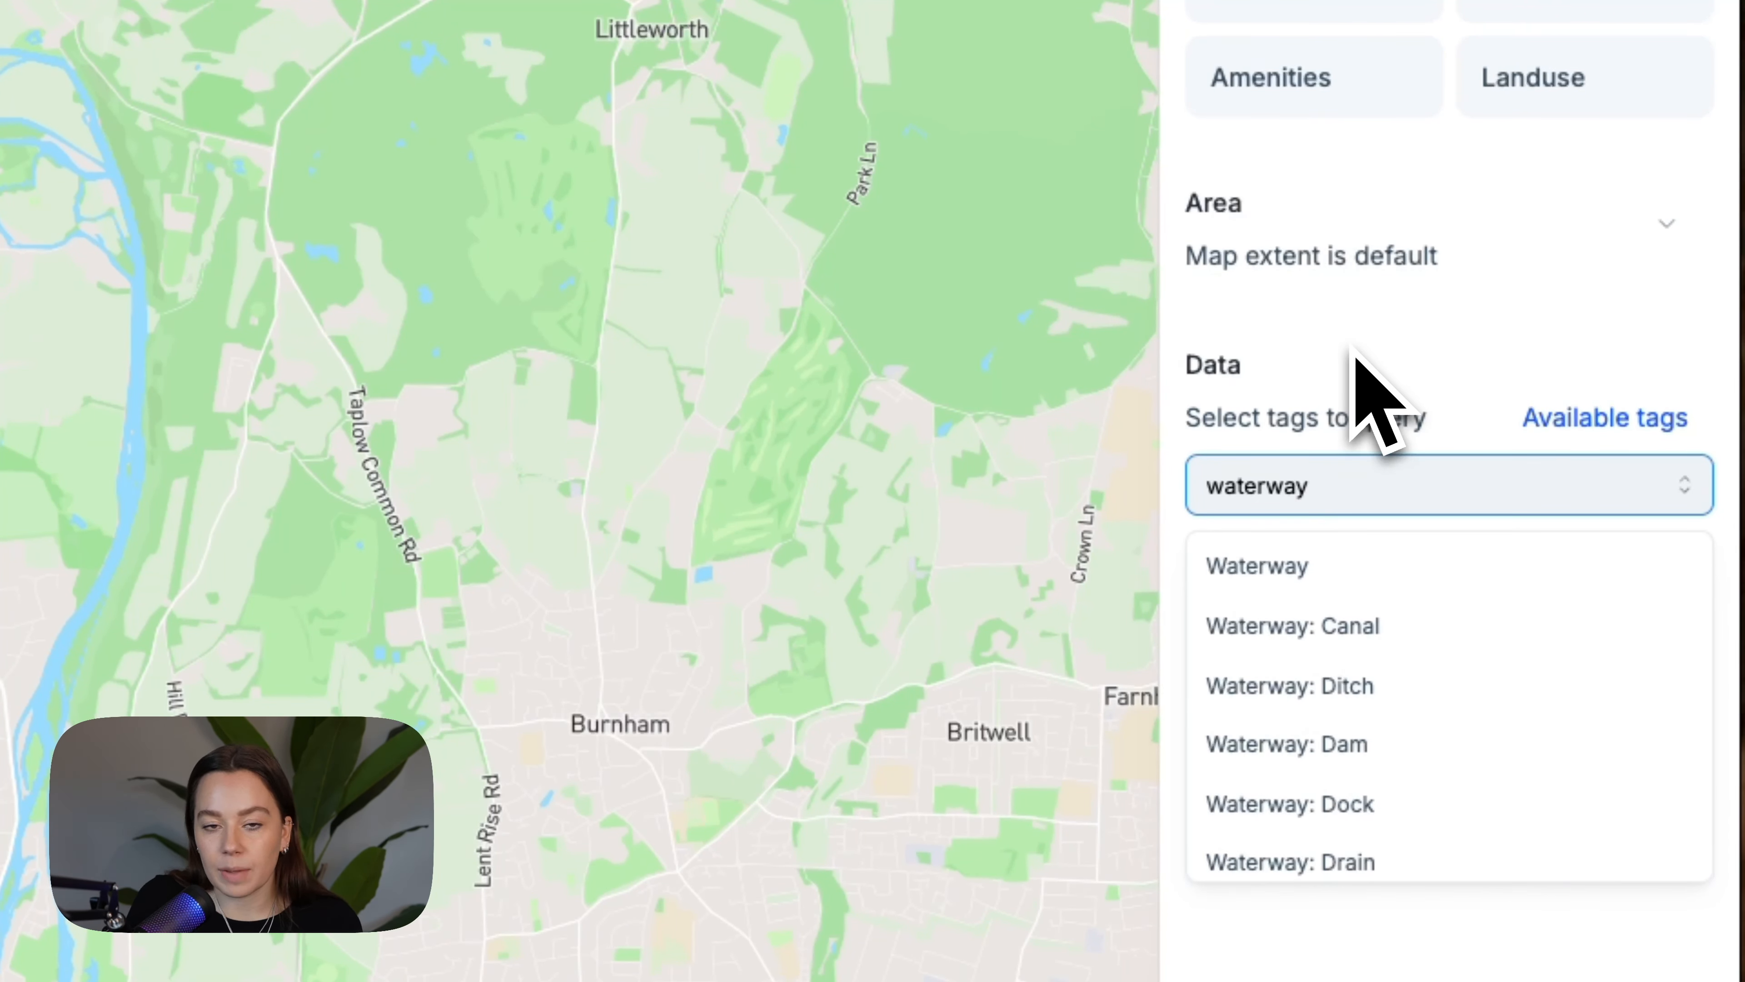
scroll(1566, 687, "down", 3)
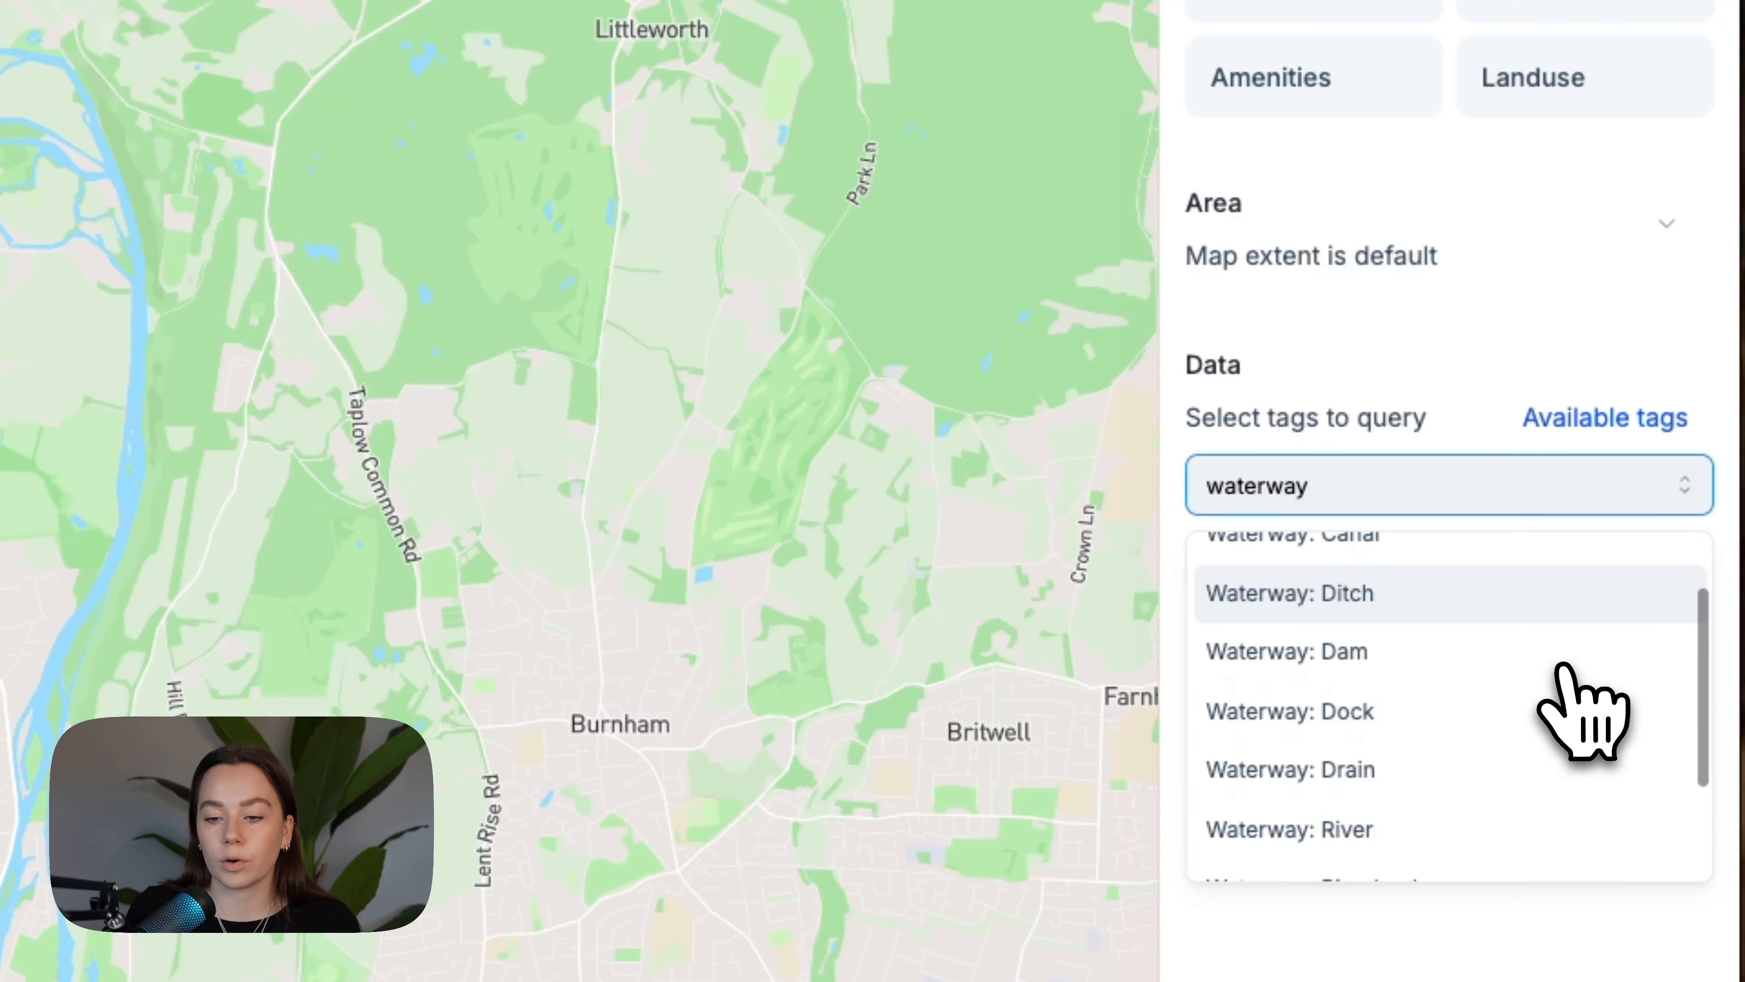
scroll(1559, 688, "down", 1)
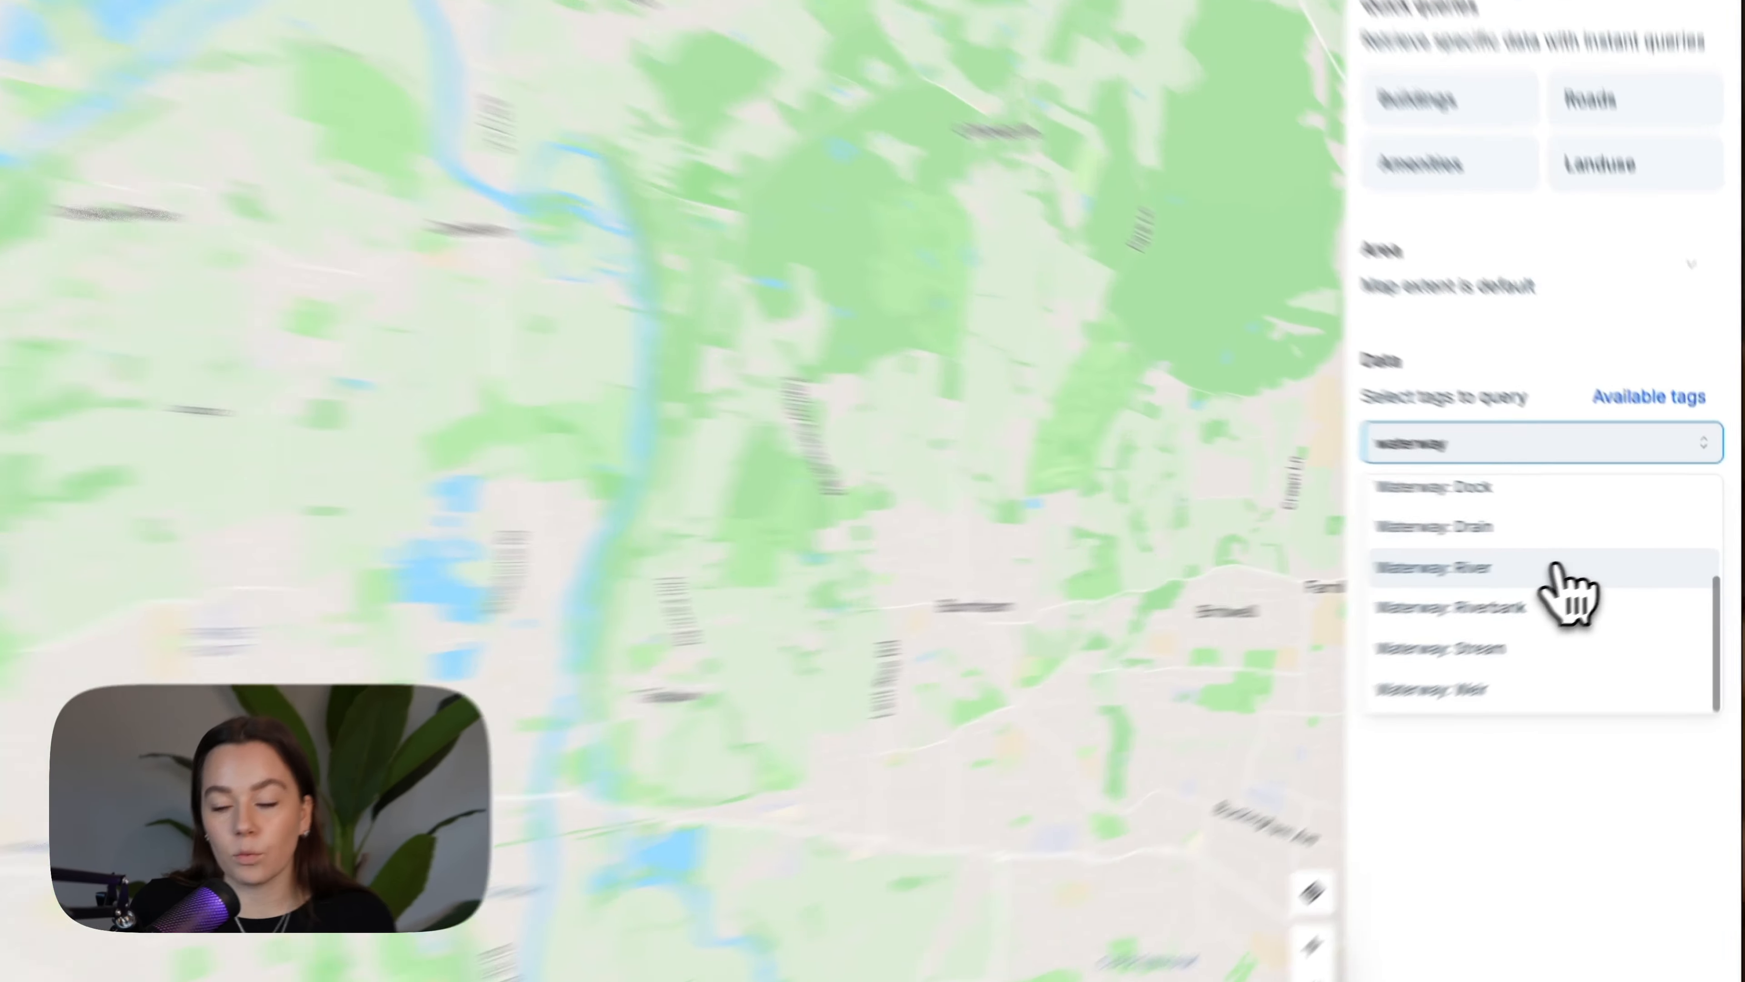
left_click(1608, 558)
left_click(1612, 431)
left_click(1656, 625)
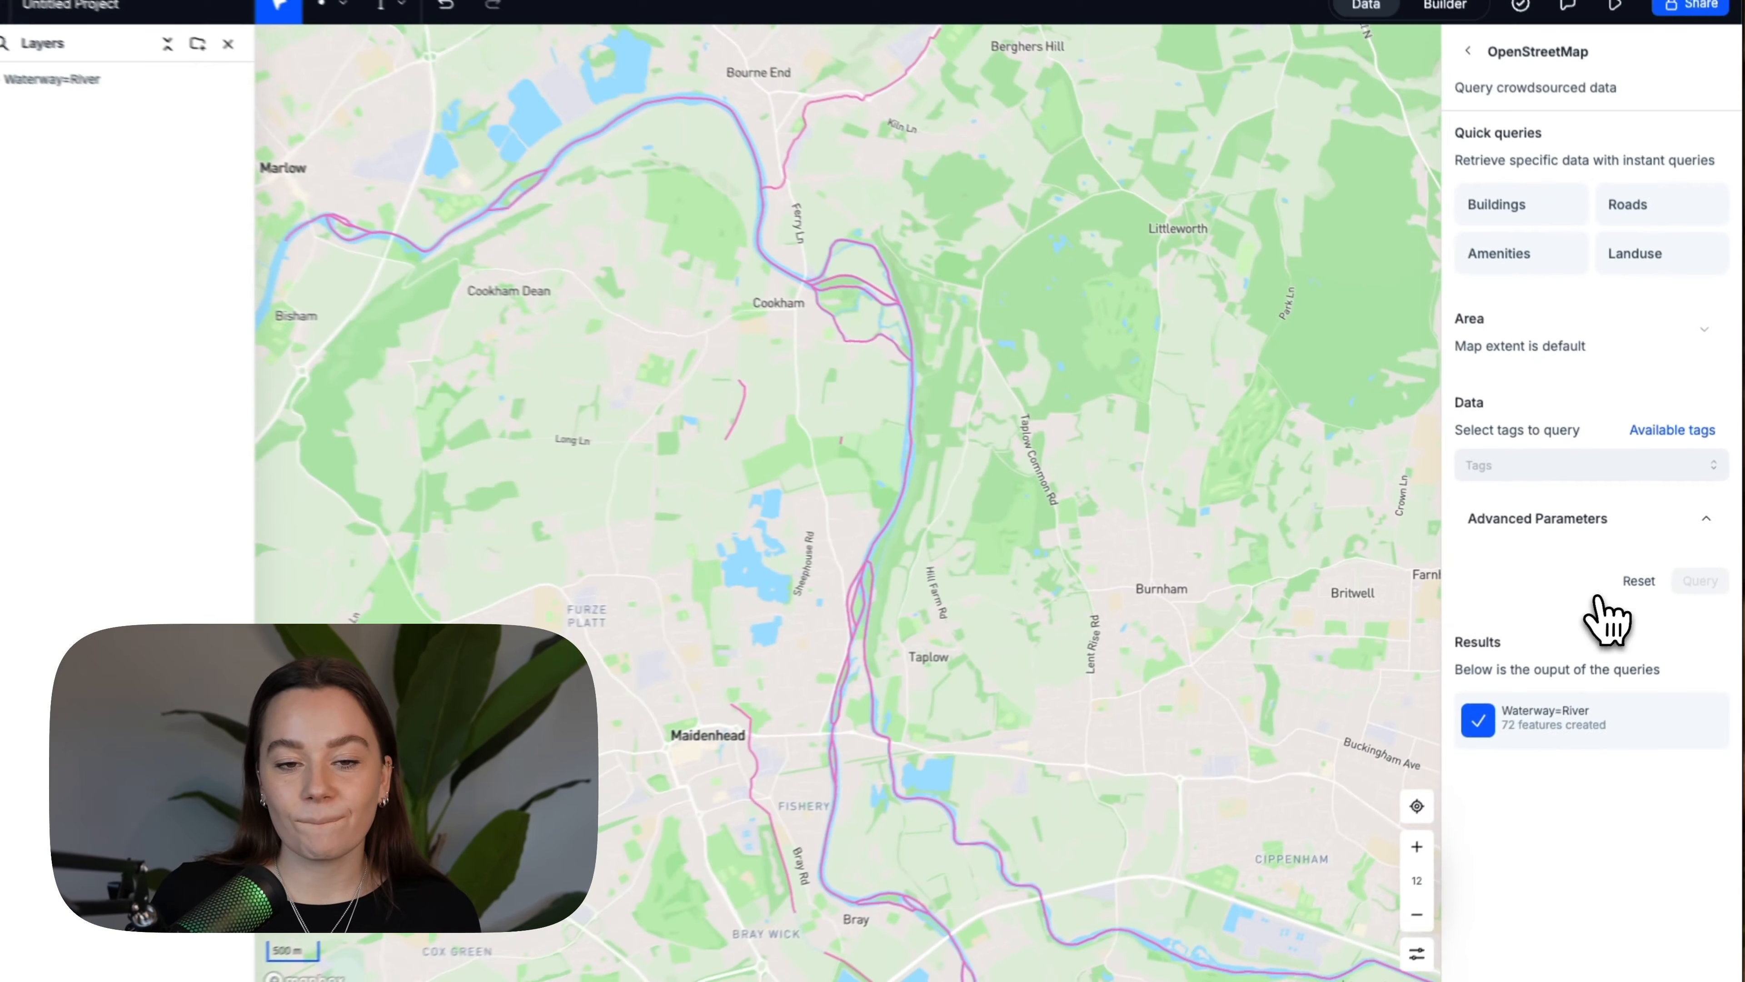
Step: Set the outline width of the Waterway=River layer to 17
scroll(916, 416, "down", 6)
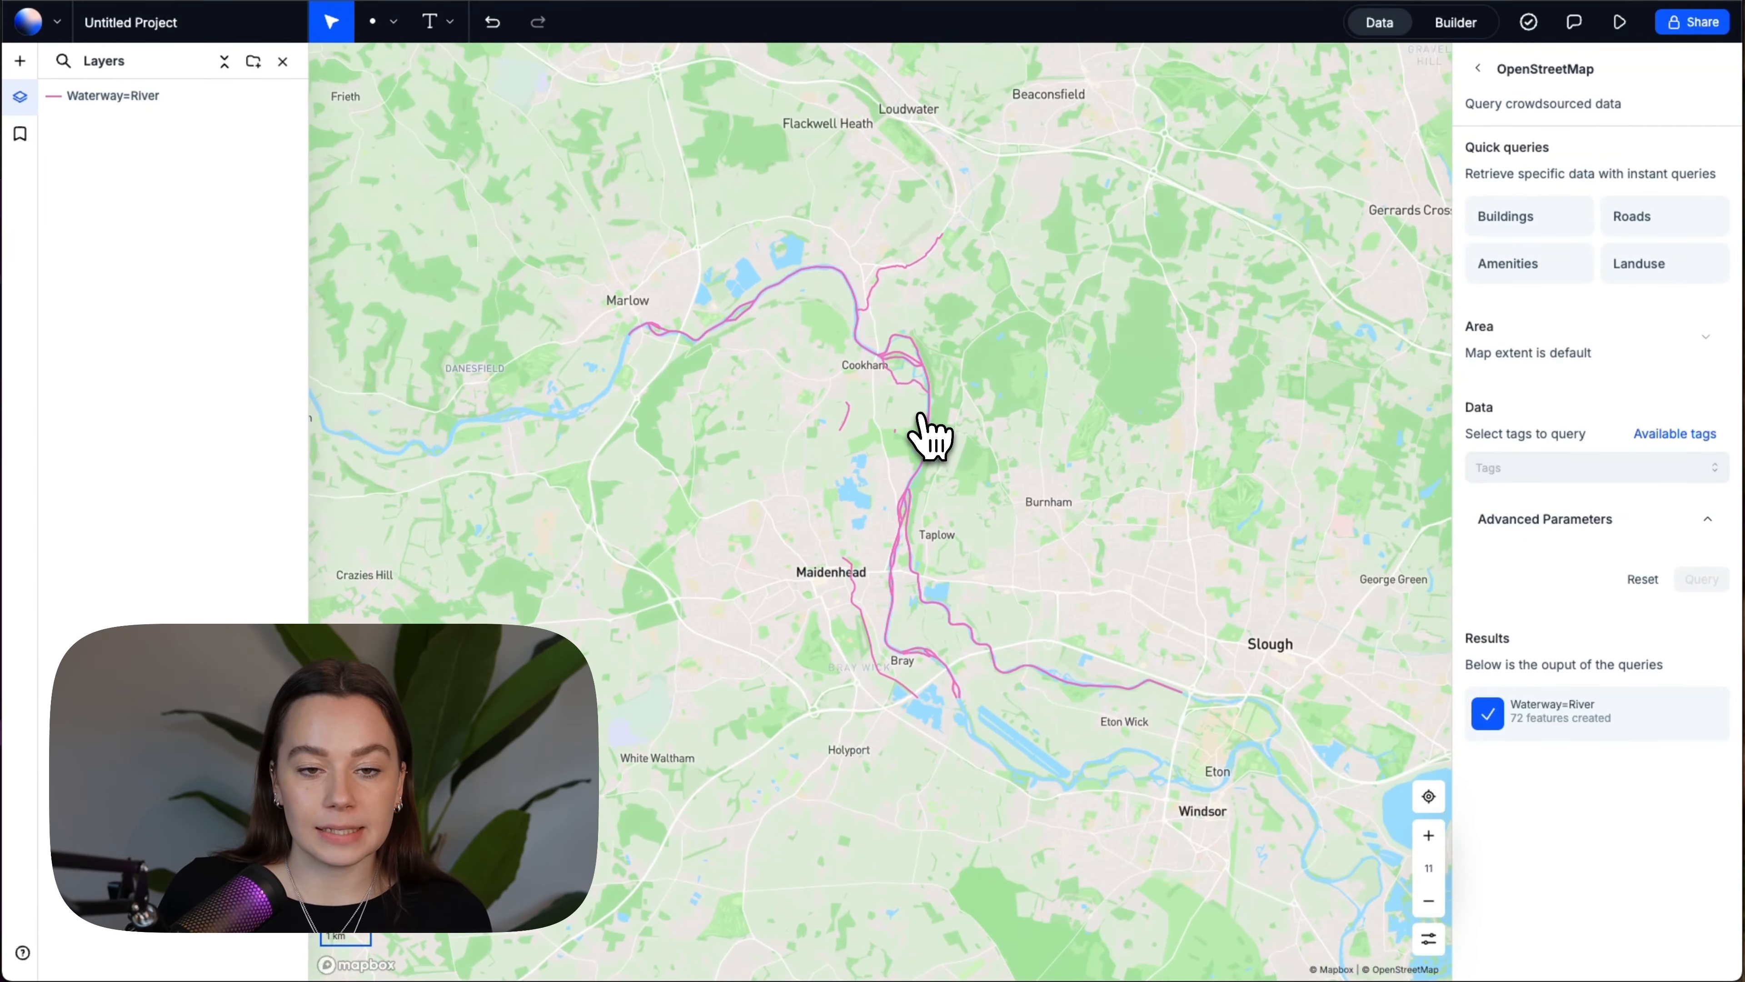
scroll(926, 333, "up", 3)
scroll(926, 343, "up", 5)
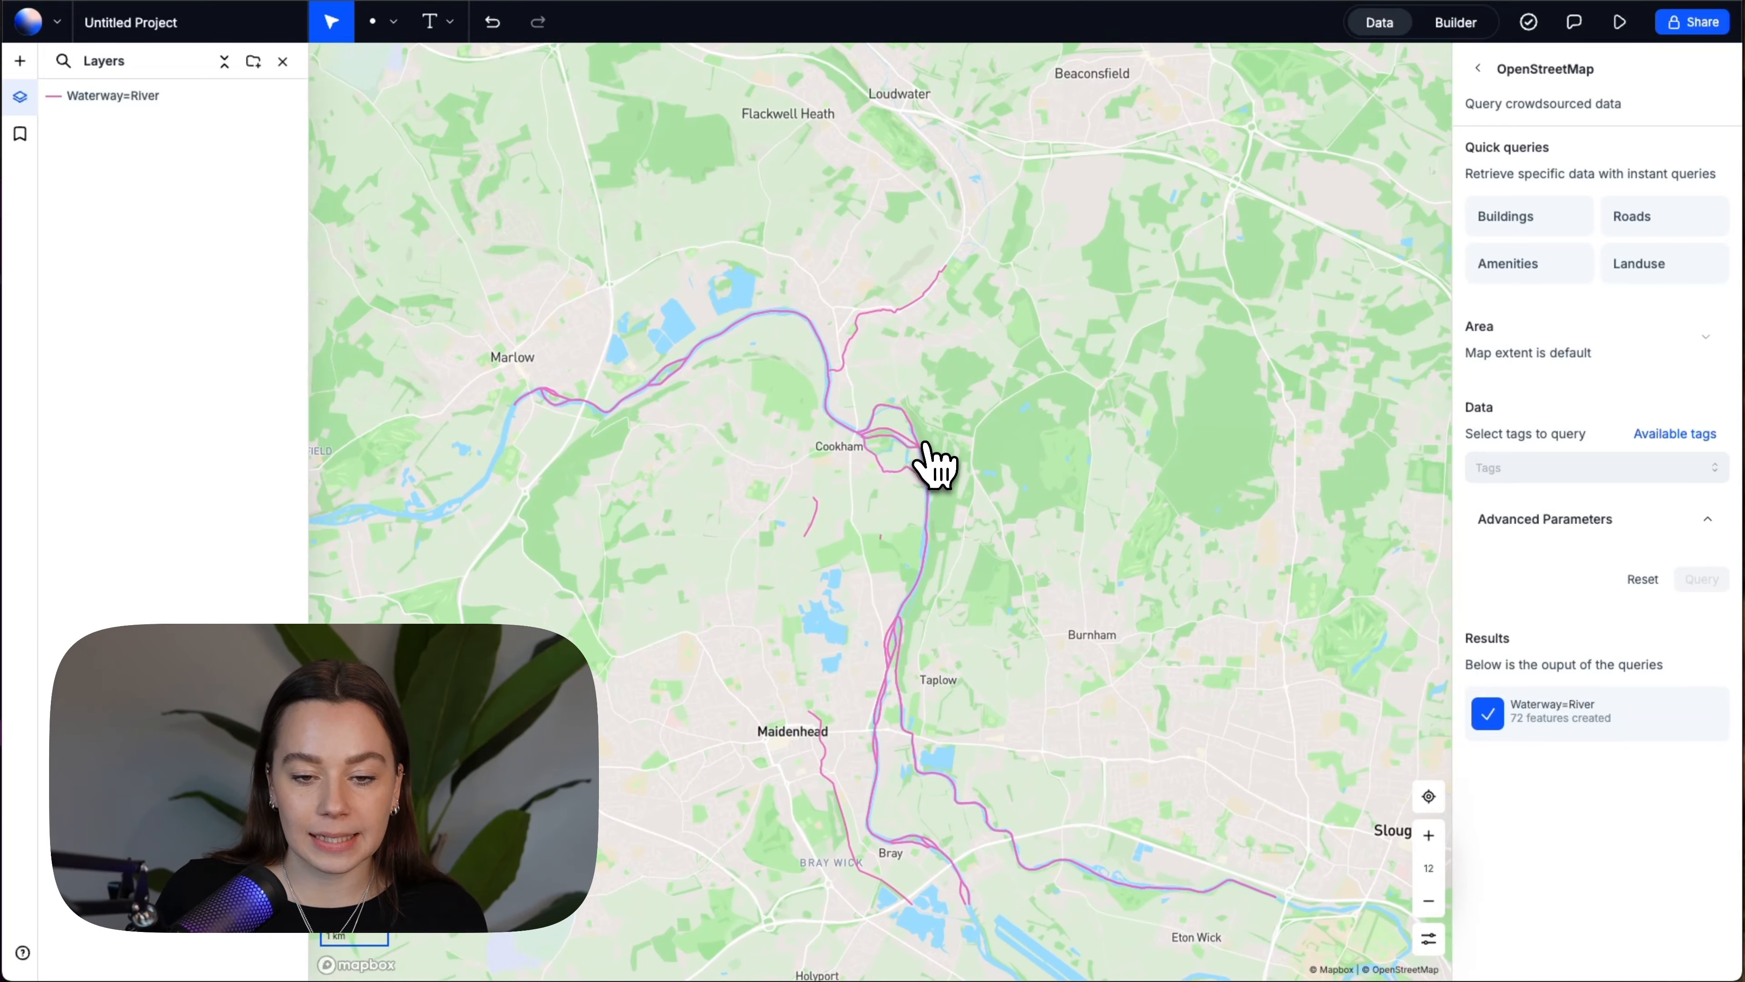
left_click_drag(914, 515, 949, 438)
left_click(131, 97)
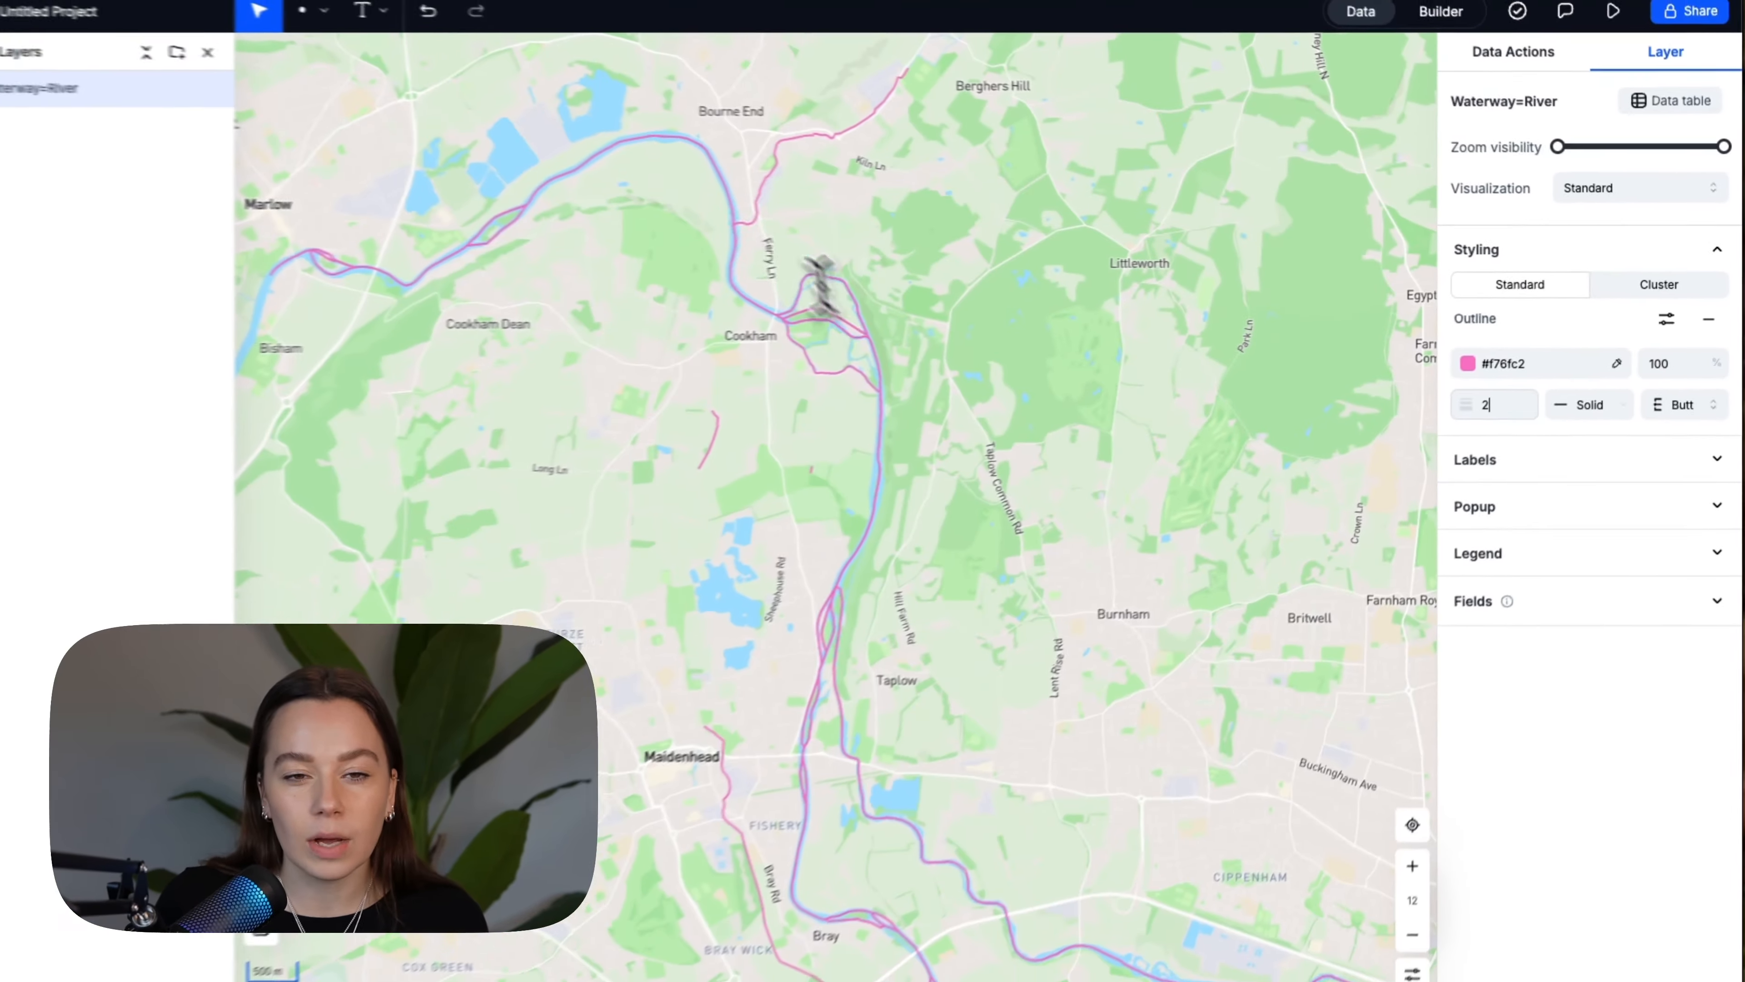
scroll(791, 237, "up", 10)
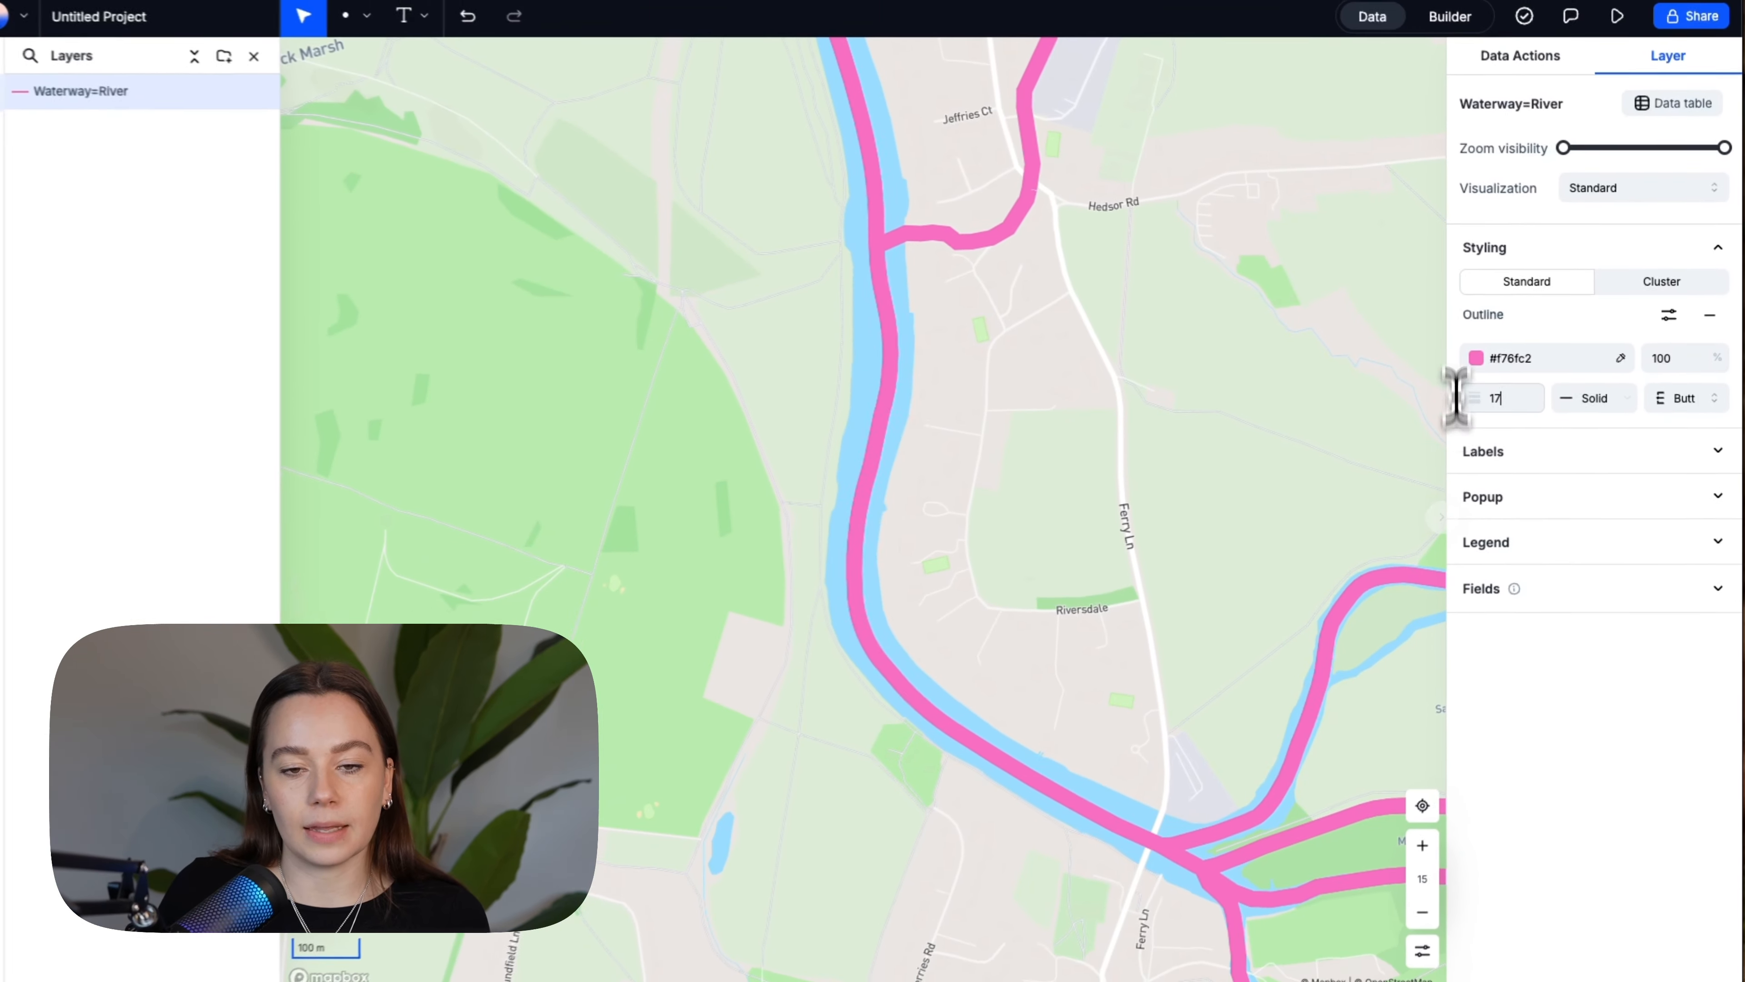
Step: Examine how the thickened river lines compare with the basemap water at different zoom levels
scroll(1290, 511, "down", 5)
left_click_drag(1319, 673, 779, 394)
scroll(869, 550, "up", 5)
scroll(765, 477, "up", 5)
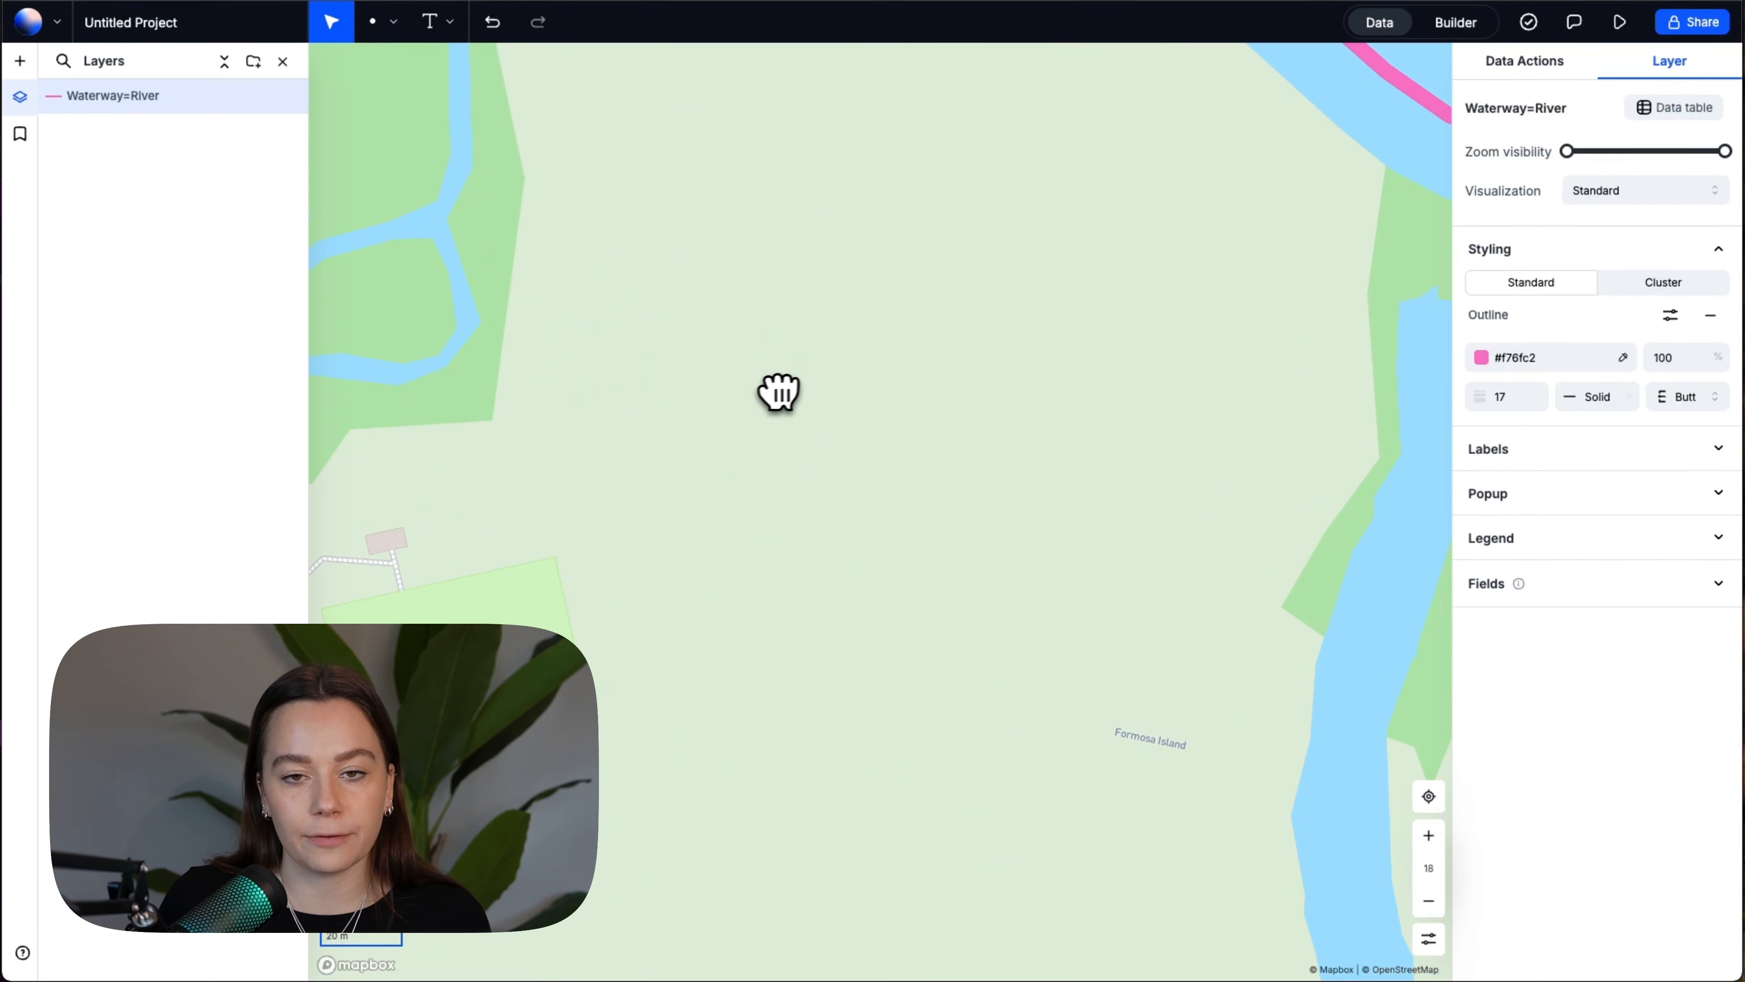
scroll(799, 382, "down", 10)
scroll(807, 358, "down", 3)
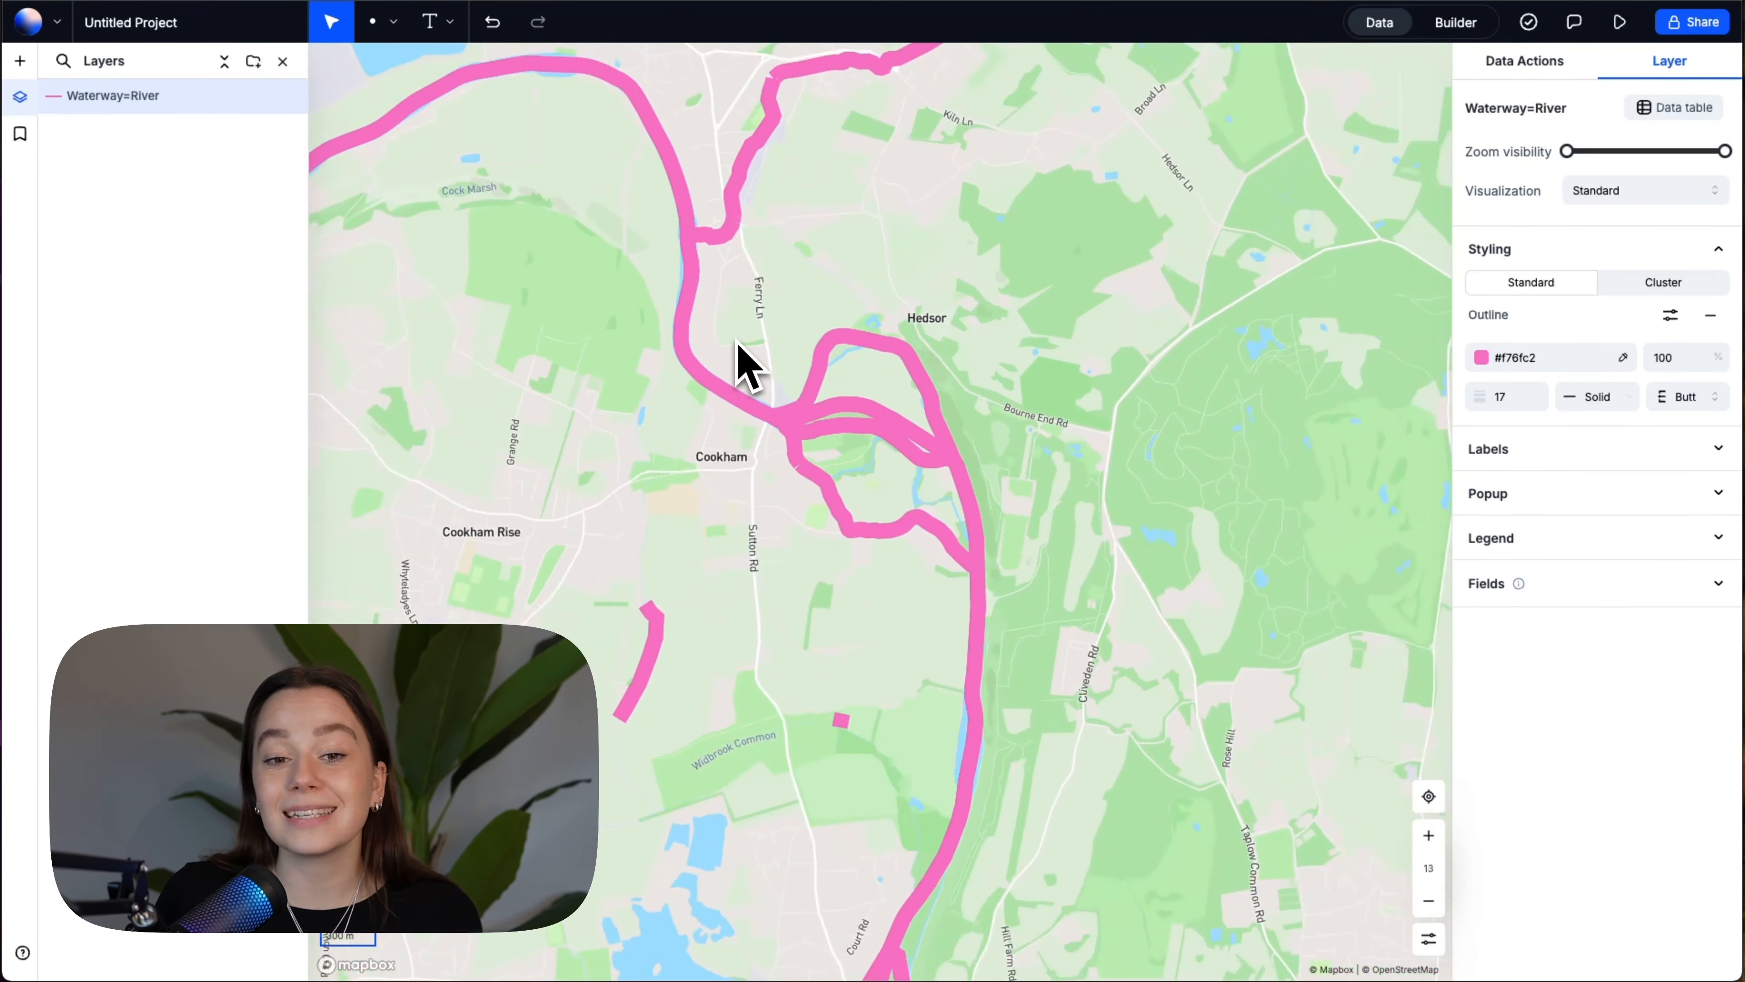
scroll(740, 304, "up", 5)
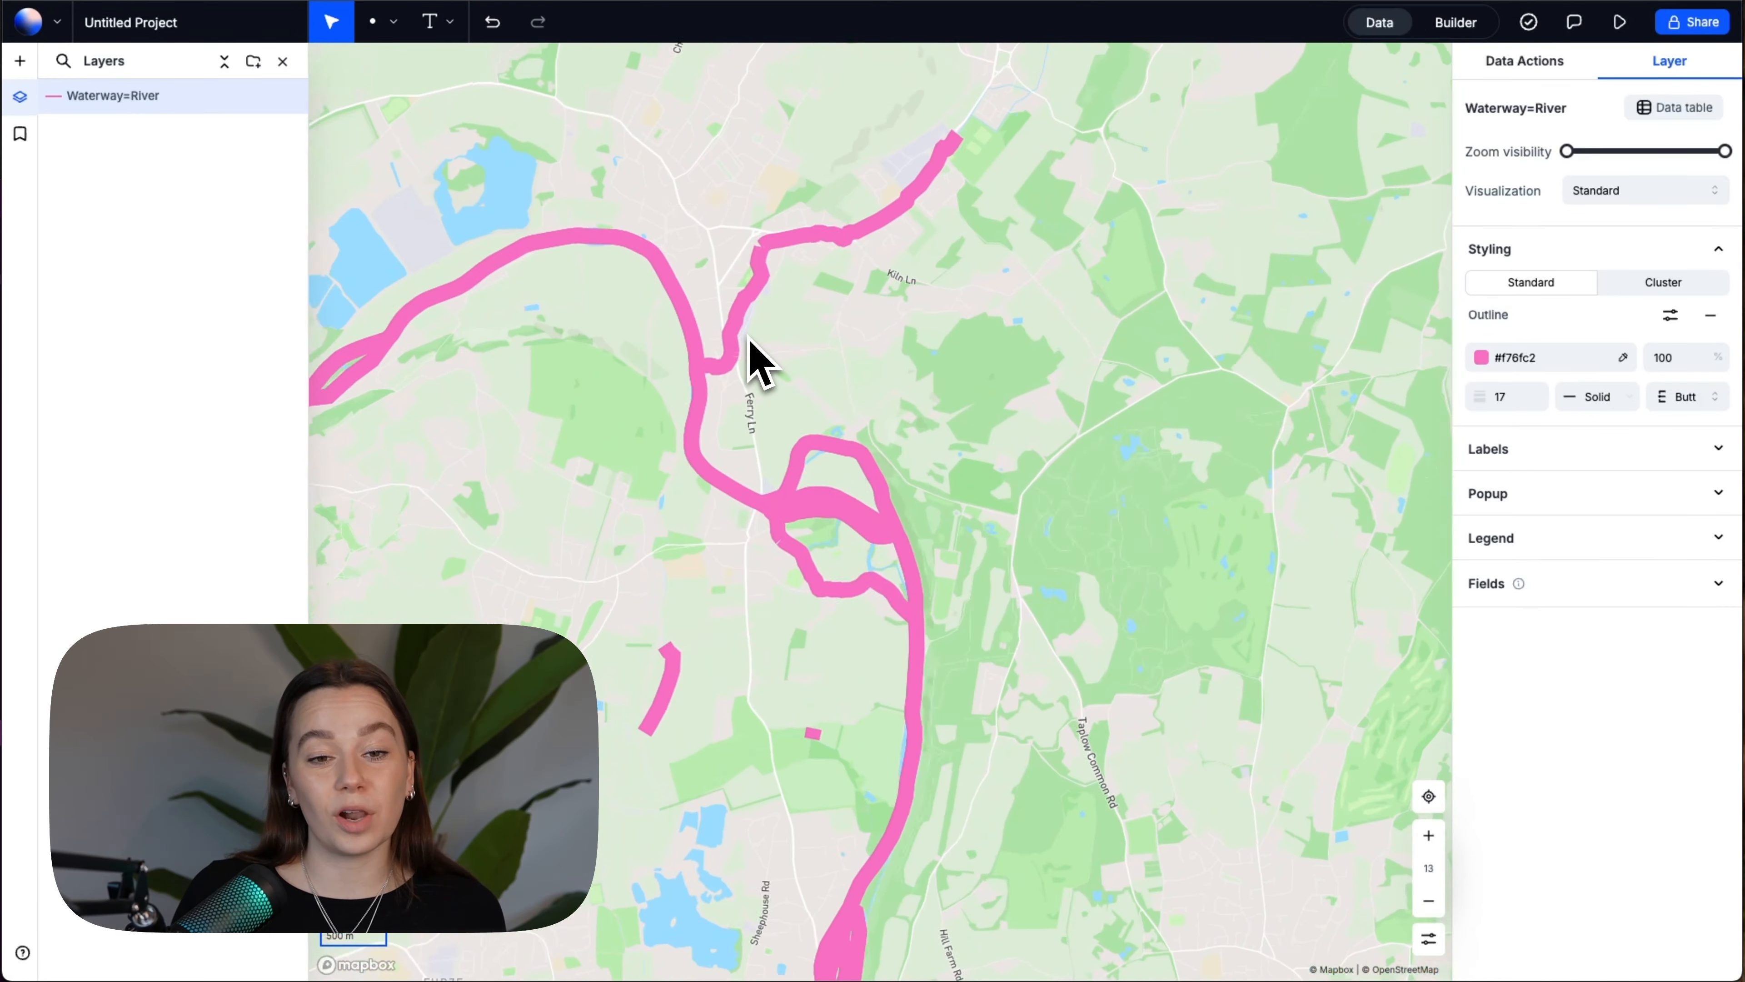
scroll(749, 340, "up", 5)
left_click_drag(751, 402, 715, 481)
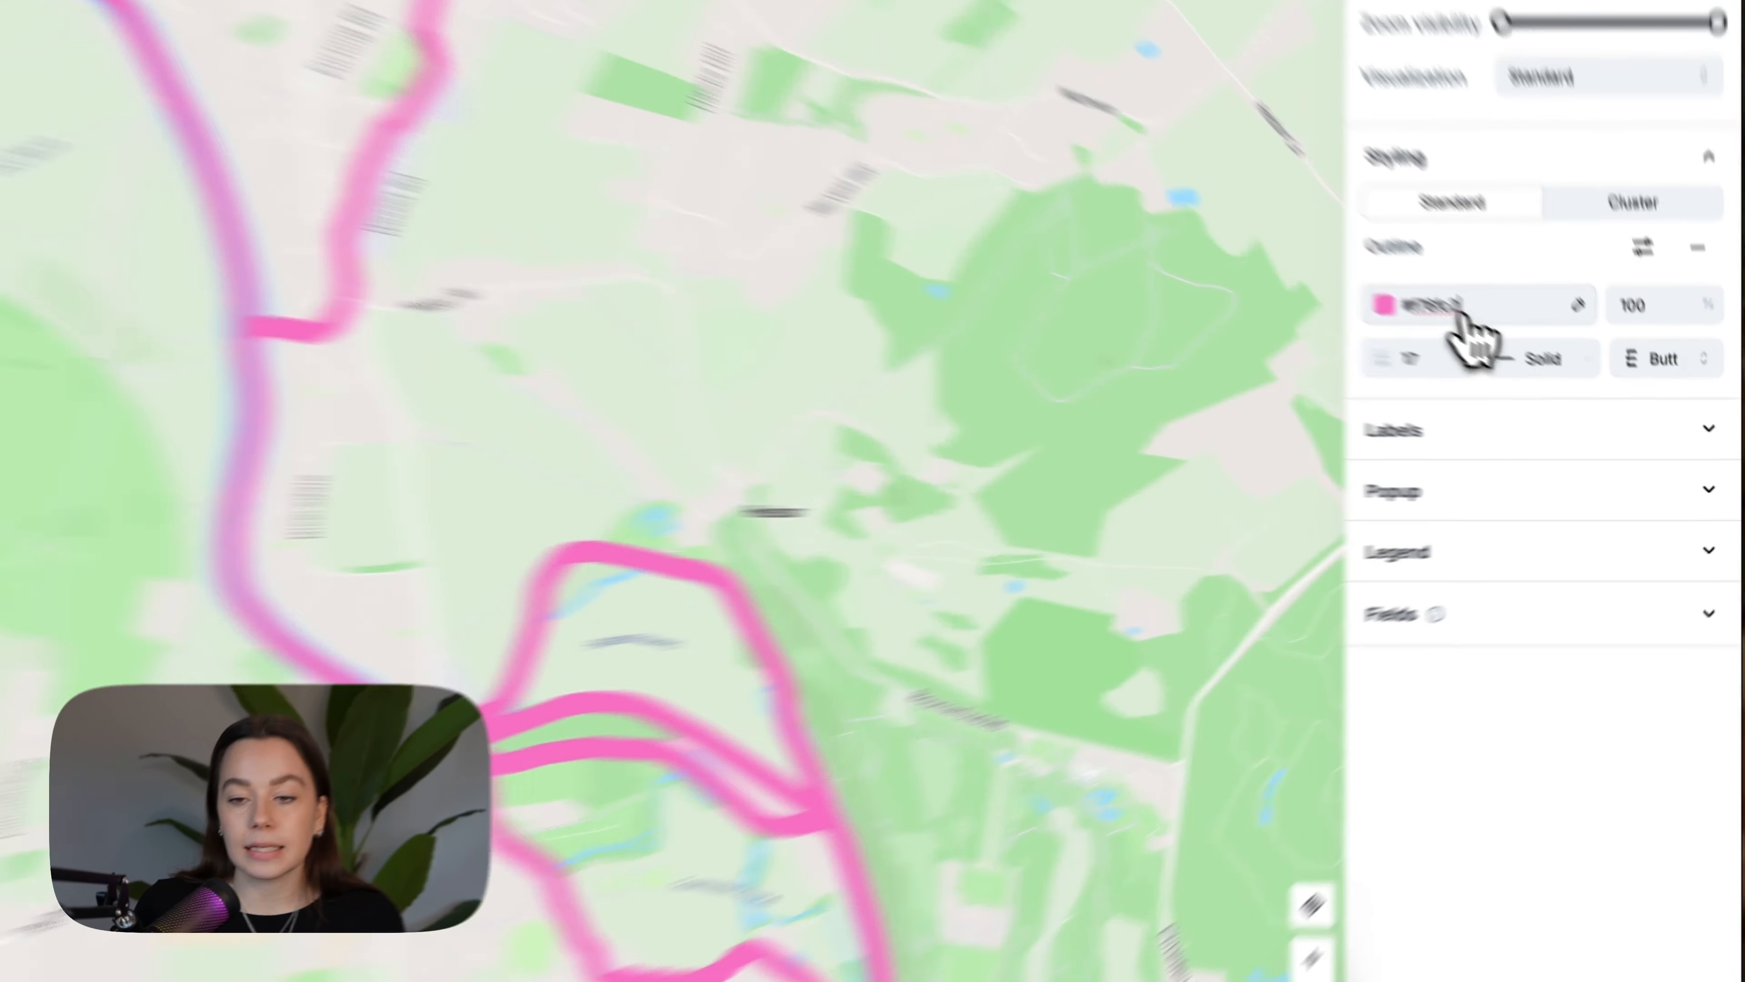
Step: Change the river layer's outline color to the default palette's blue #4c6ef5
left_click(1538, 360)
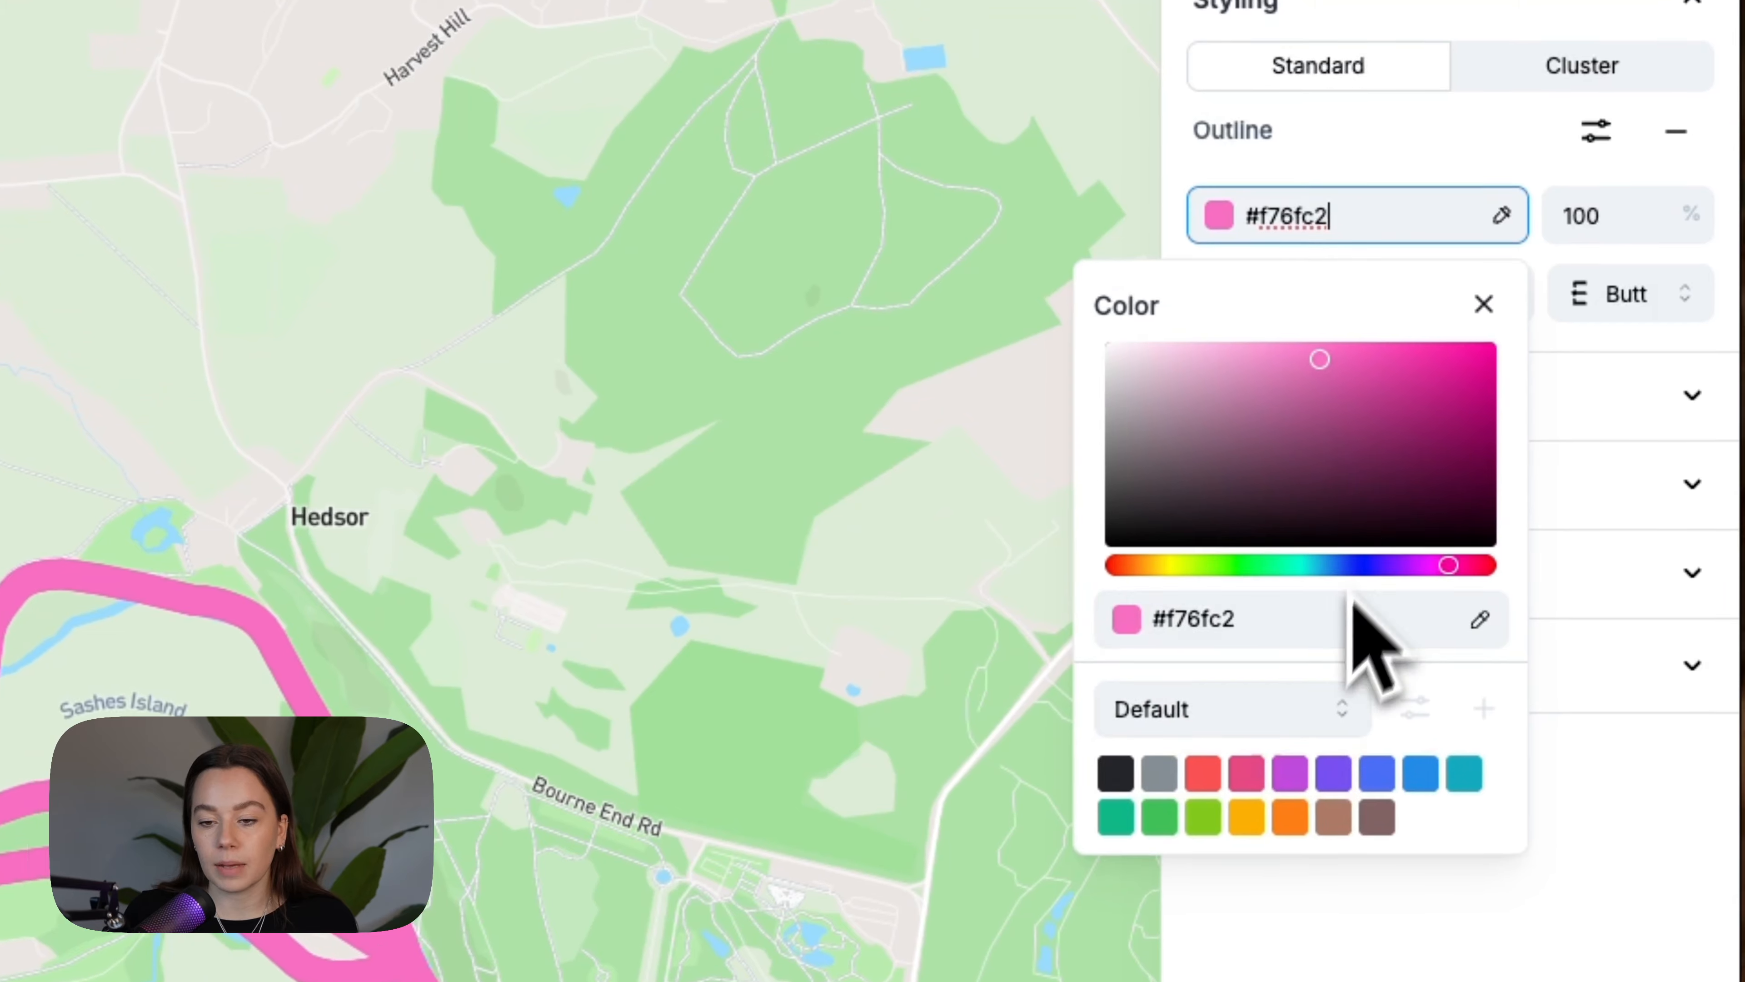
left_click(1373, 771)
left_click(1346, 200)
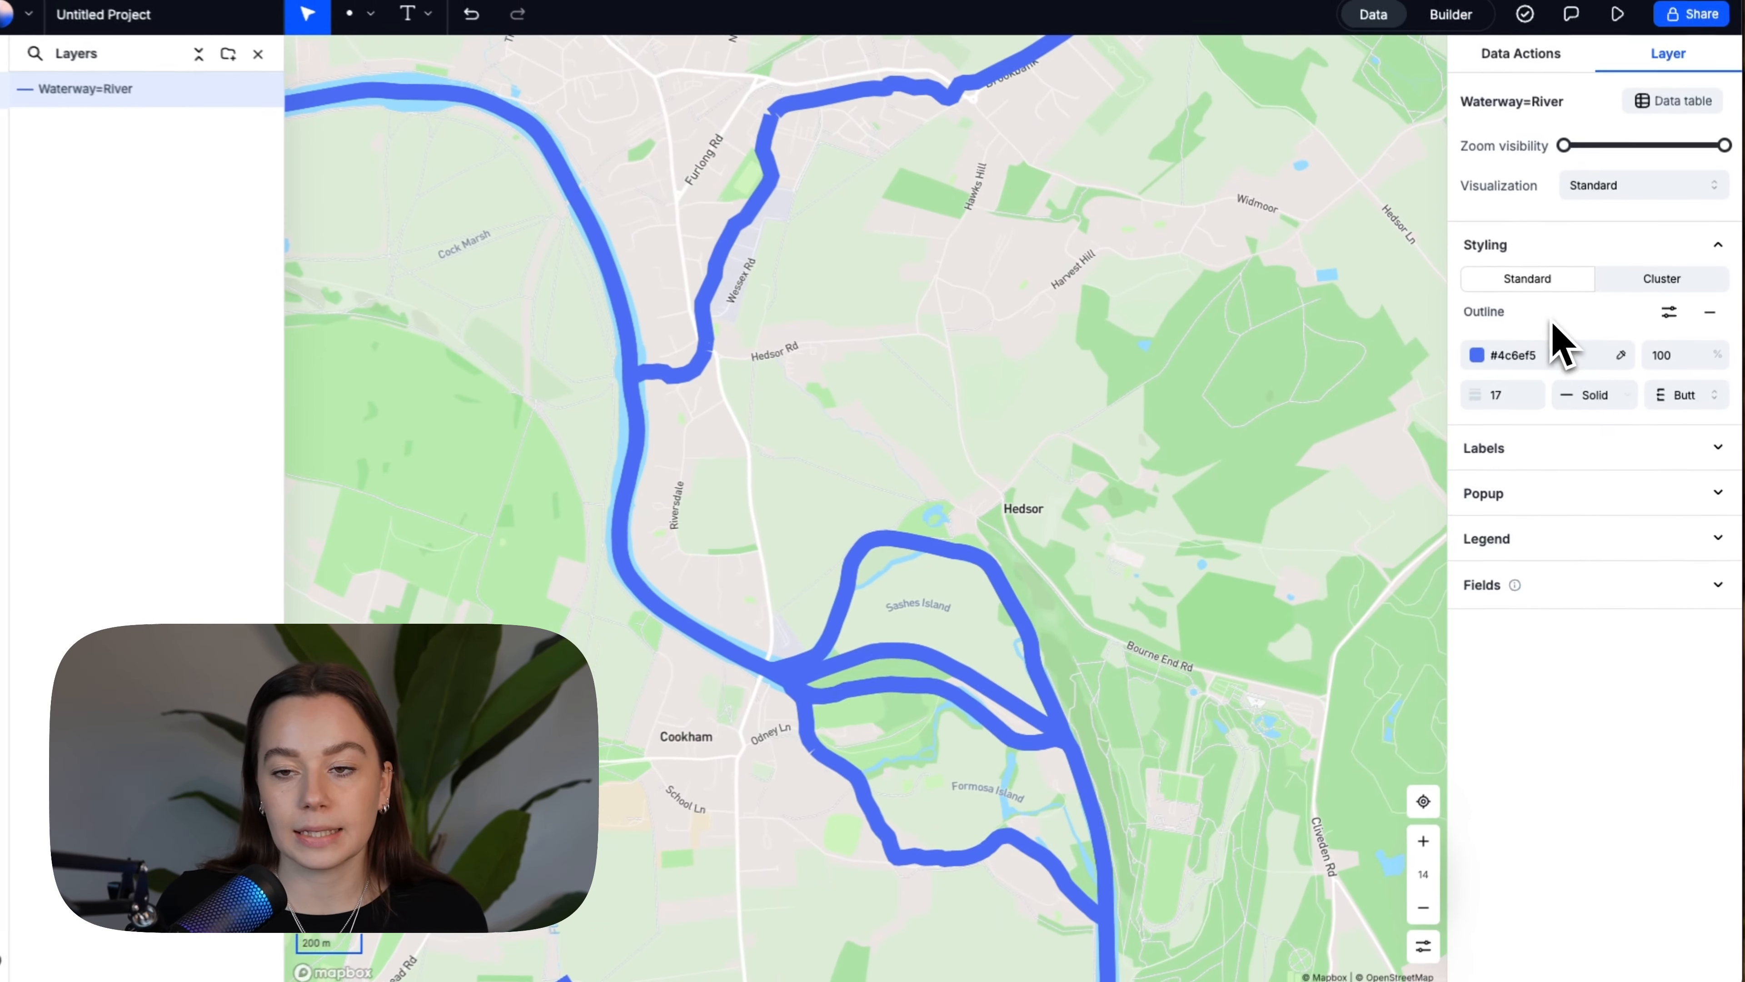
Step: Start a vector Buffer operation in dataset mode with Waterway=River as the input layer
left_click(1504, 69)
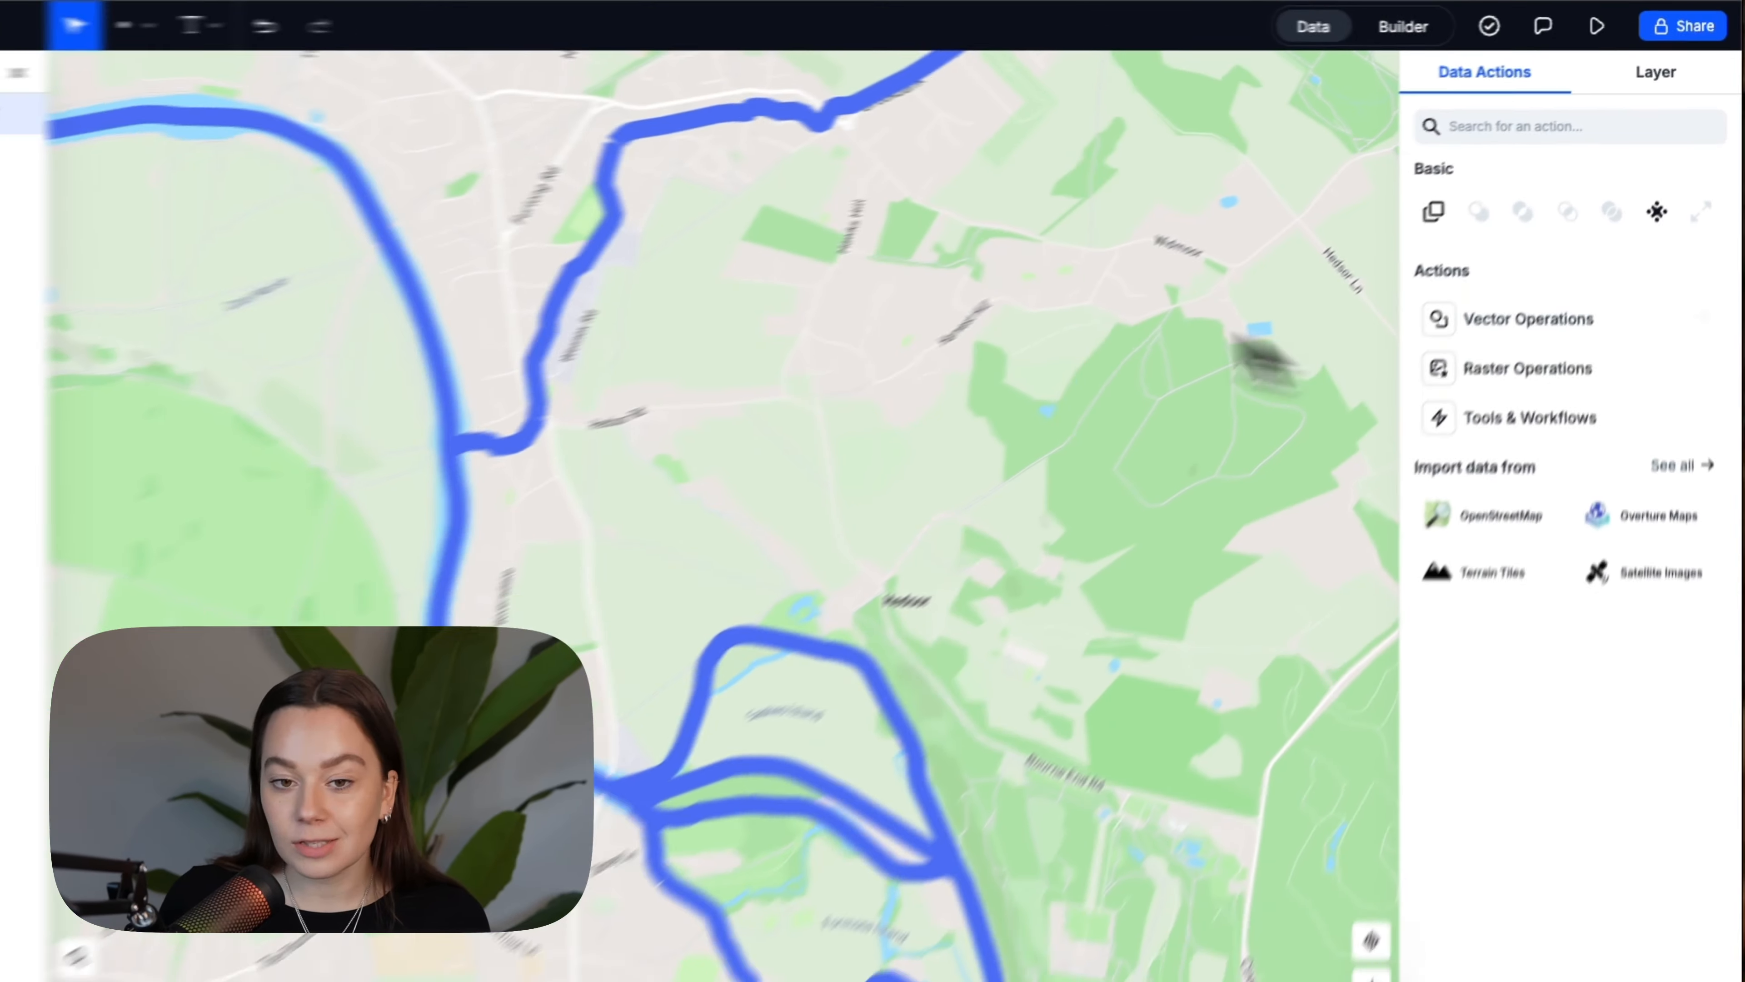
scroll(452, 564, "down", 5)
left_click_drag(451, 556, 510, 494)
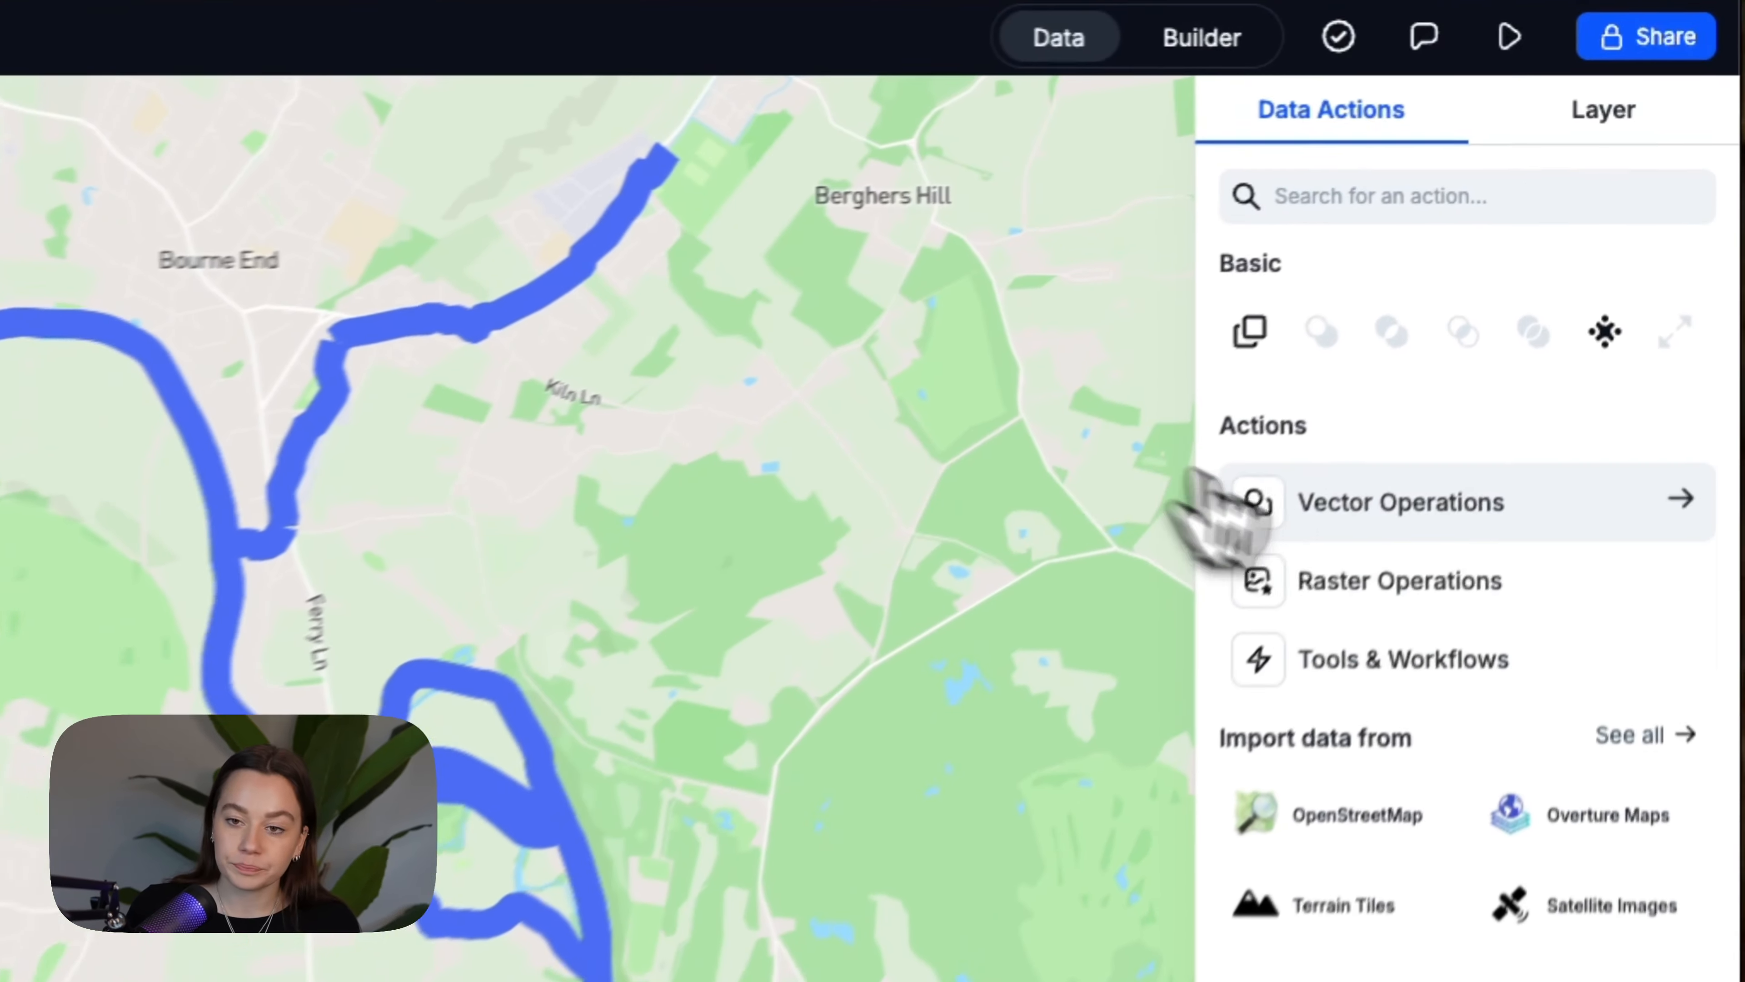
left_click(1477, 270)
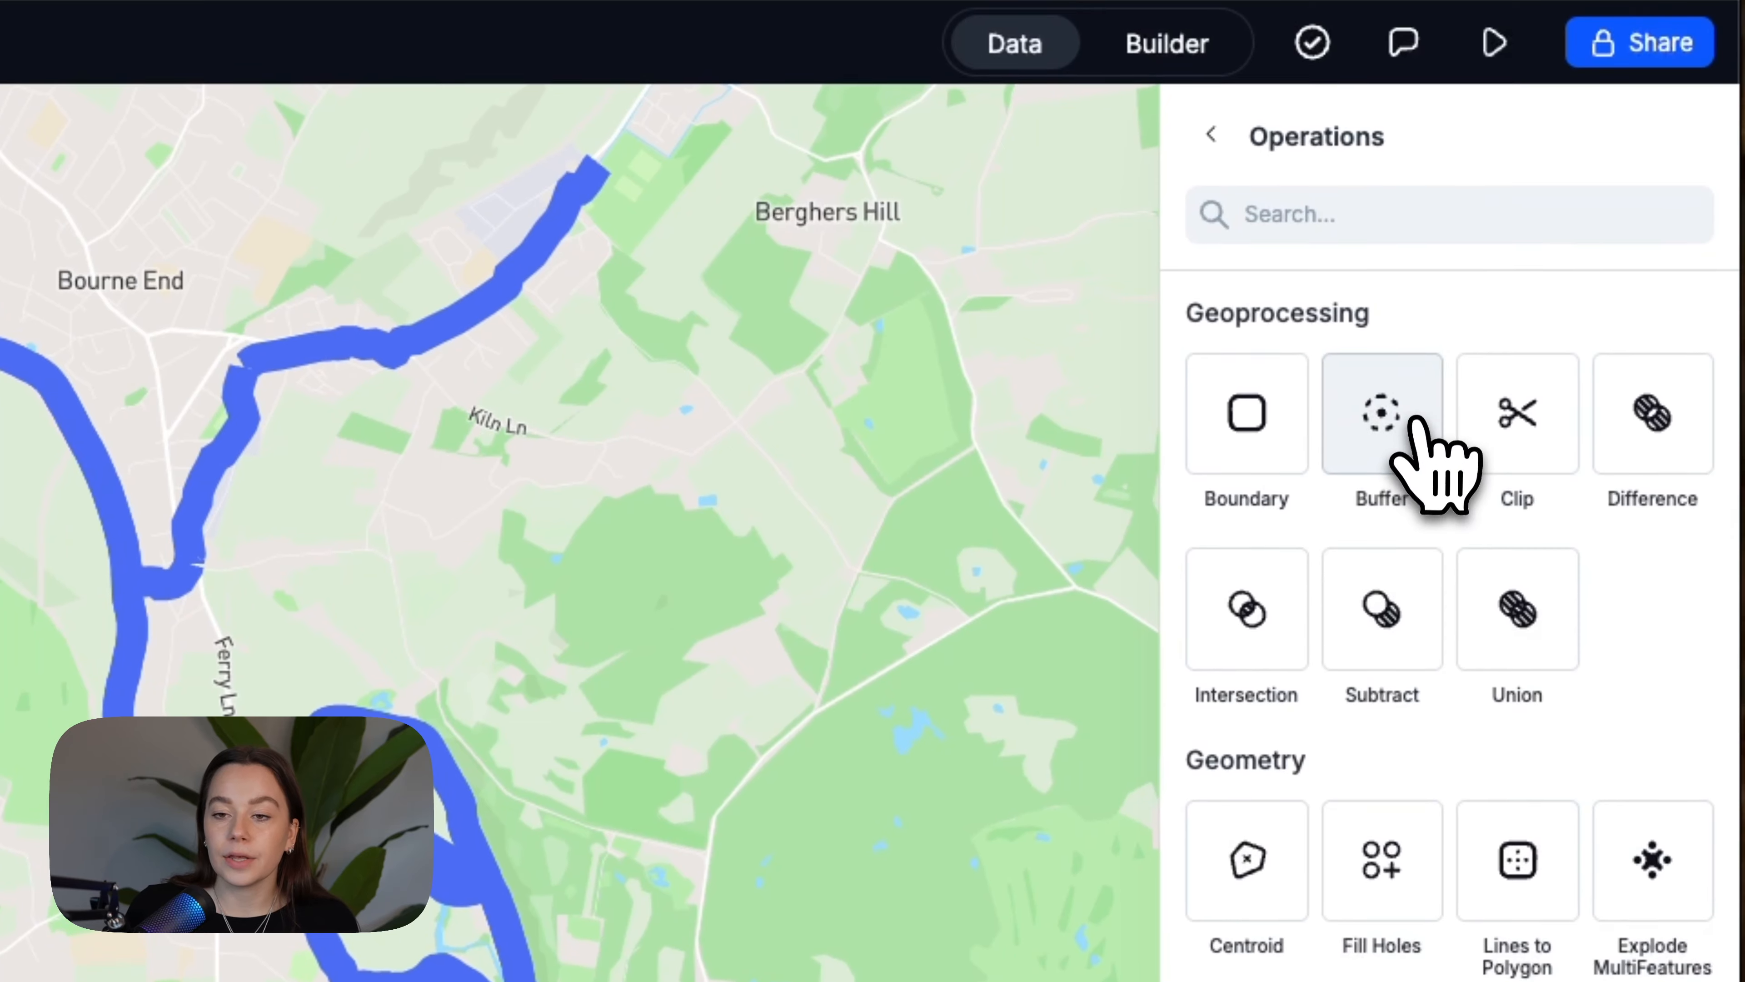
left_click(1413, 421)
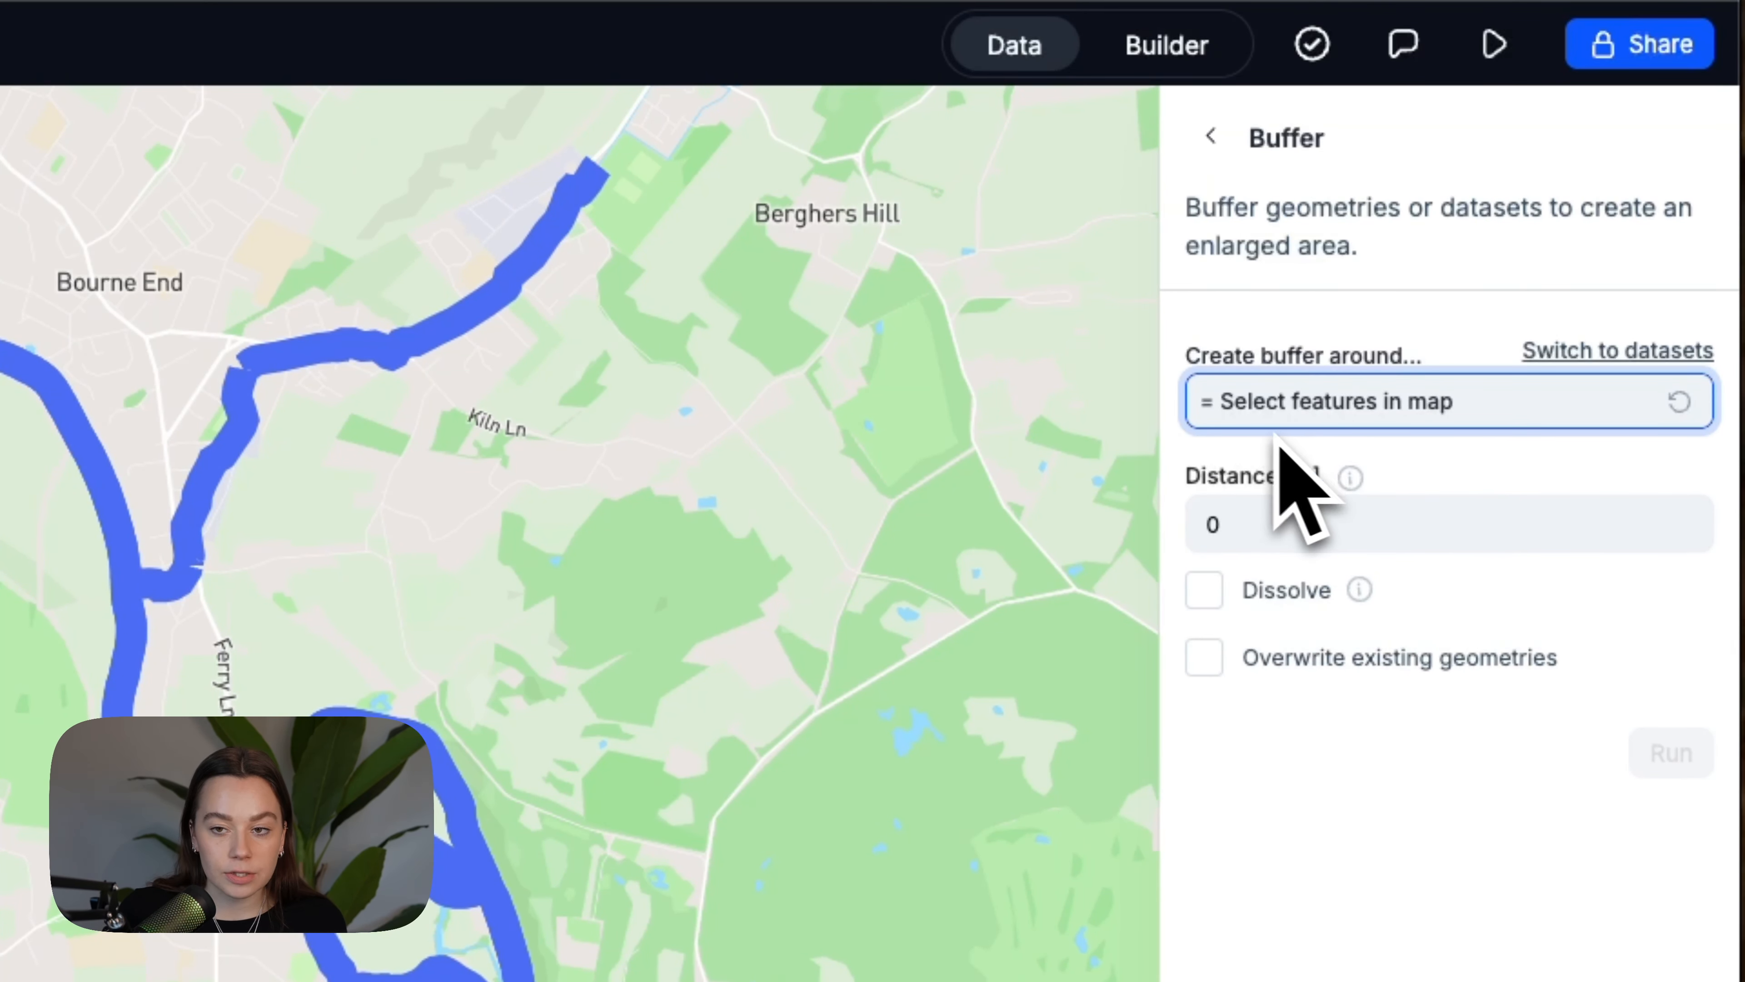
left_click(1659, 352)
left_click(1326, 407)
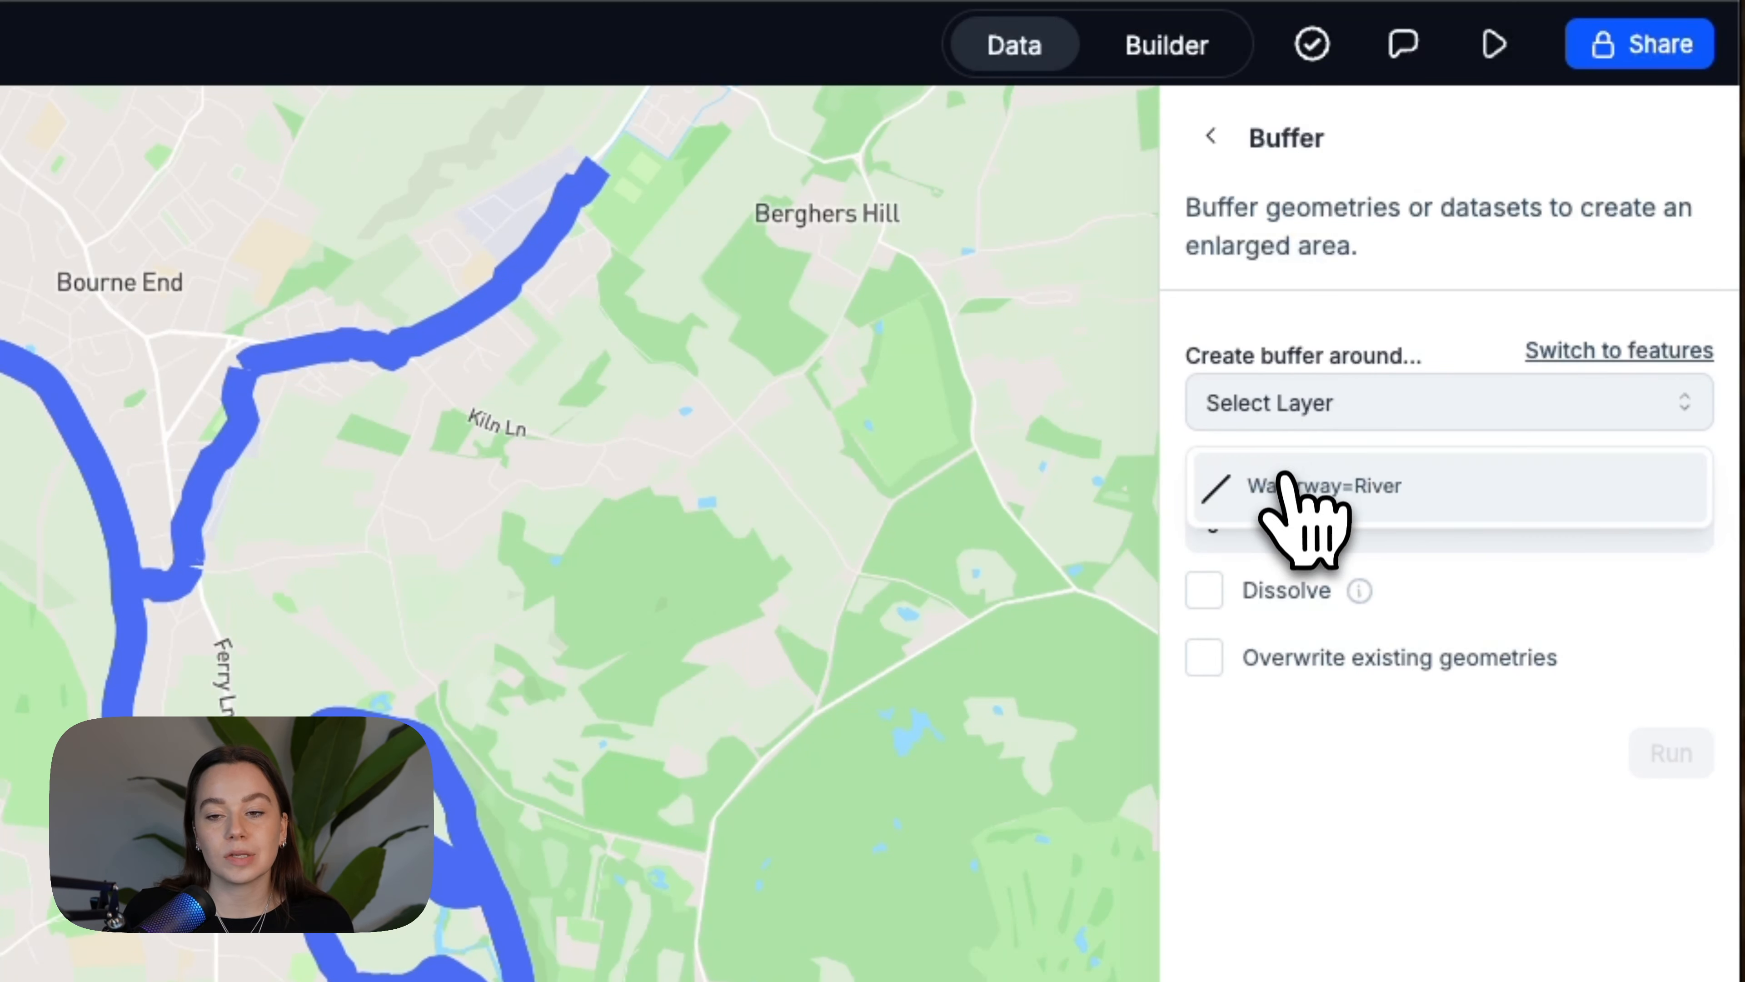
left_click(1313, 495)
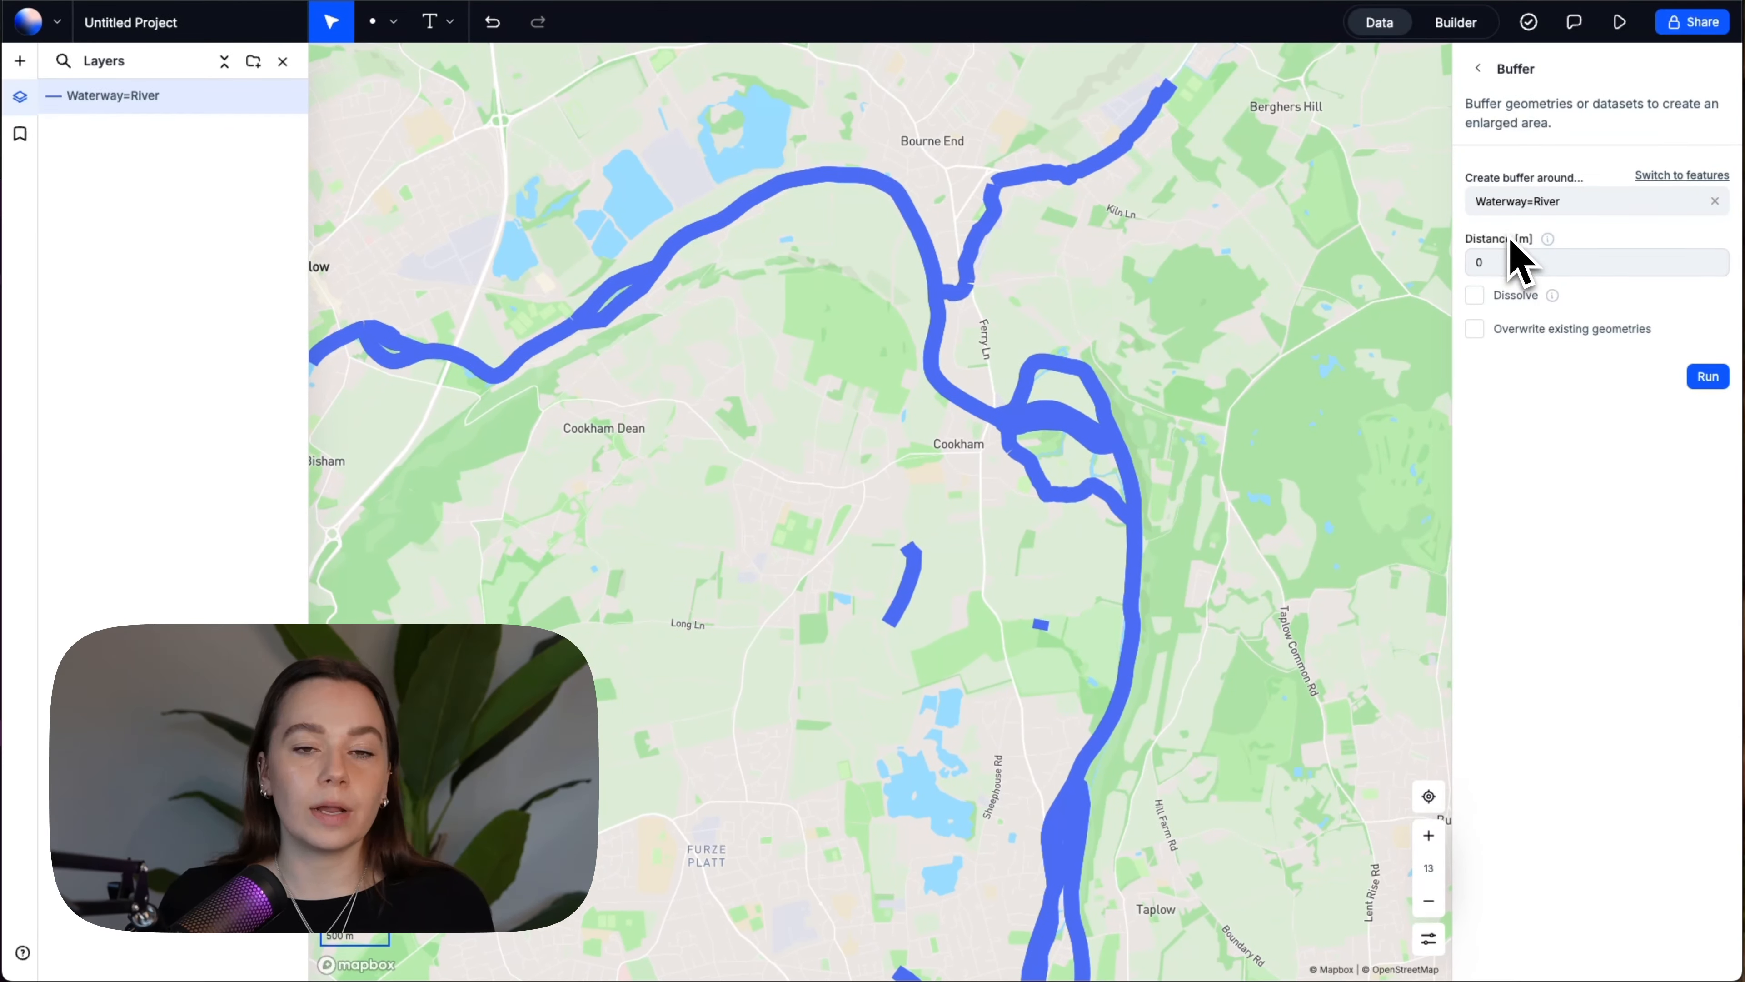
Step: Set the buffer distance to 500 m and inspect the buffer preview around the rivers
left_click_drag(1120, 340, 936, 290)
scroll(1154, 350, "down", 2)
scroll(1110, 347, "down", 3)
scroll(901, 287, "up", 2)
scroll(919, 263, "up", 1)
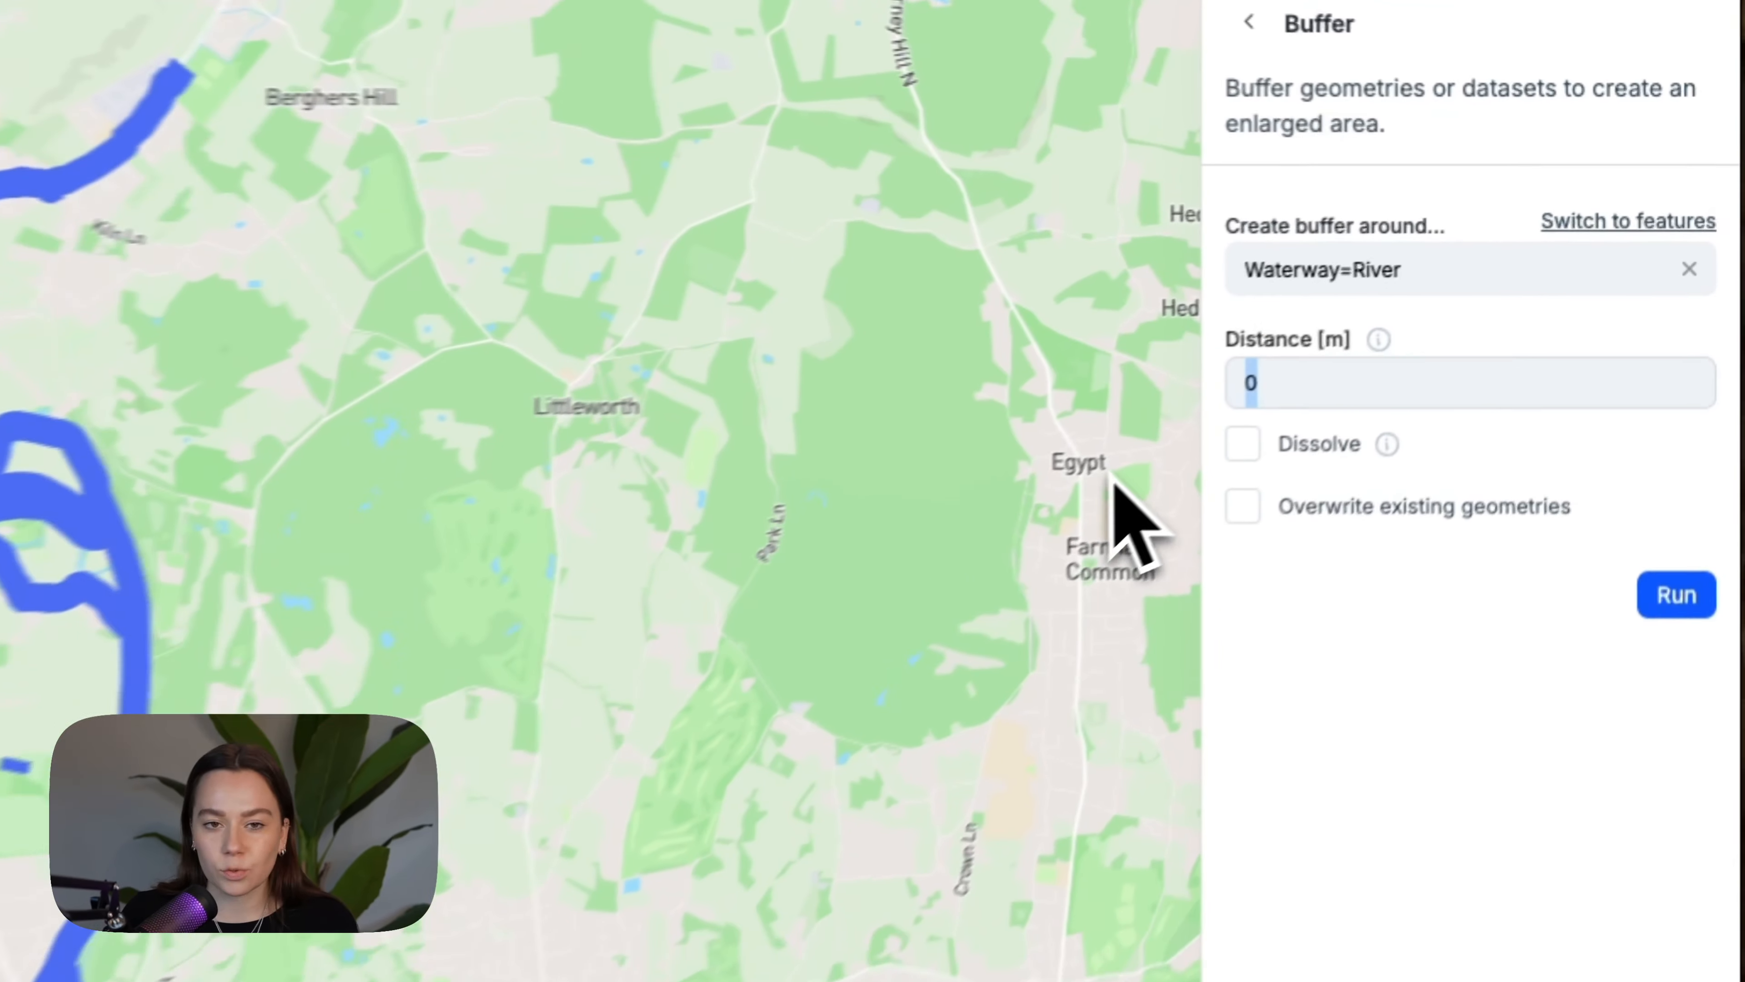
type("500")
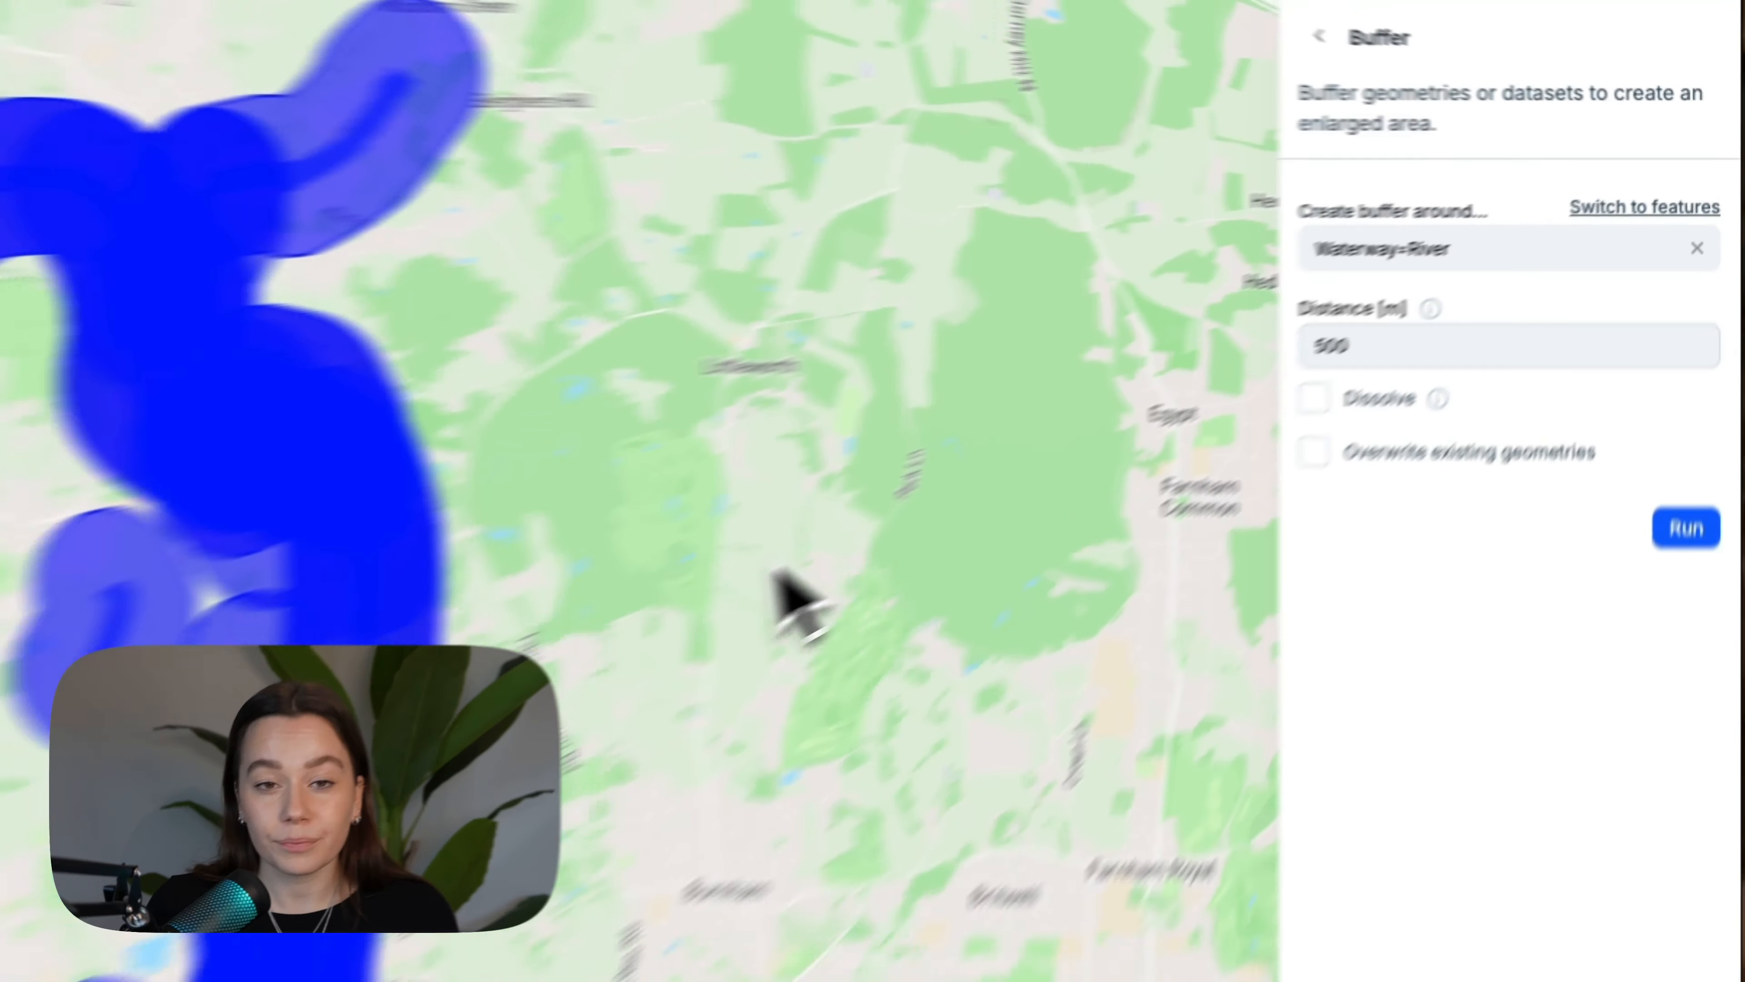
scroll(816, 385, "up", 3)
scroll(790, 480, "down", 5)
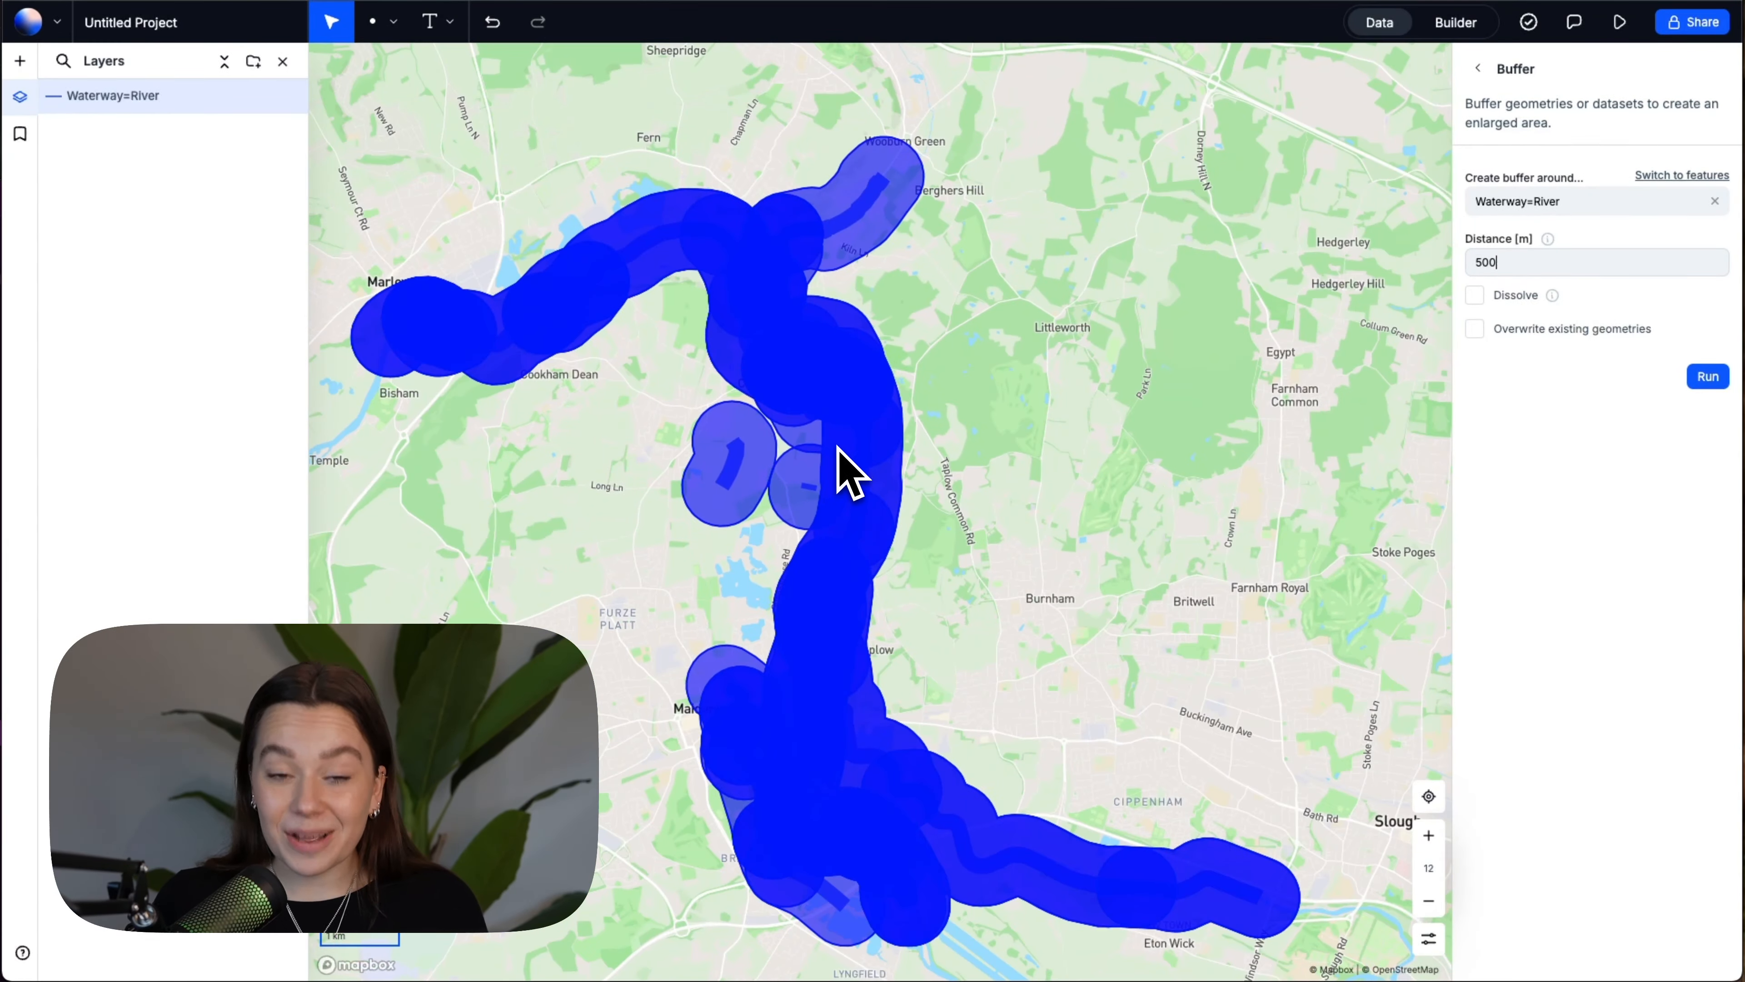
scroll(797, 503, "up", 3)
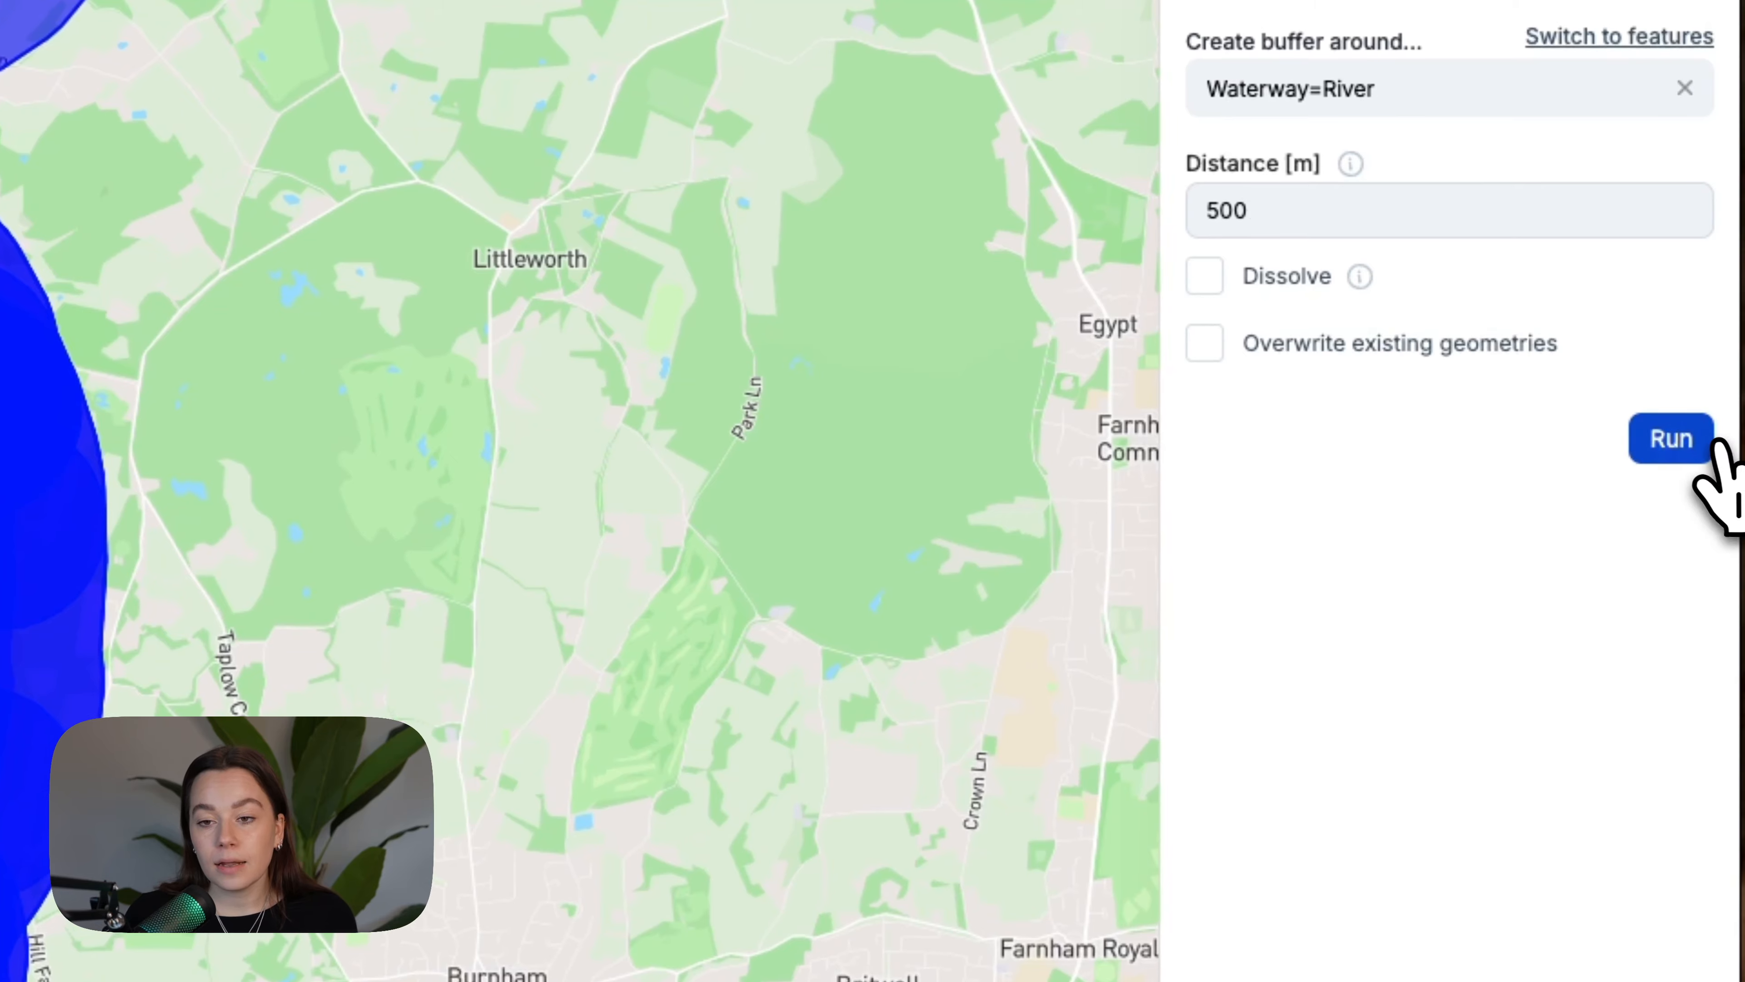
Step: Run the 500 m buffer without dissolving and move the Waterway=River layer above the Buffer layer
left_click(1719, 377)
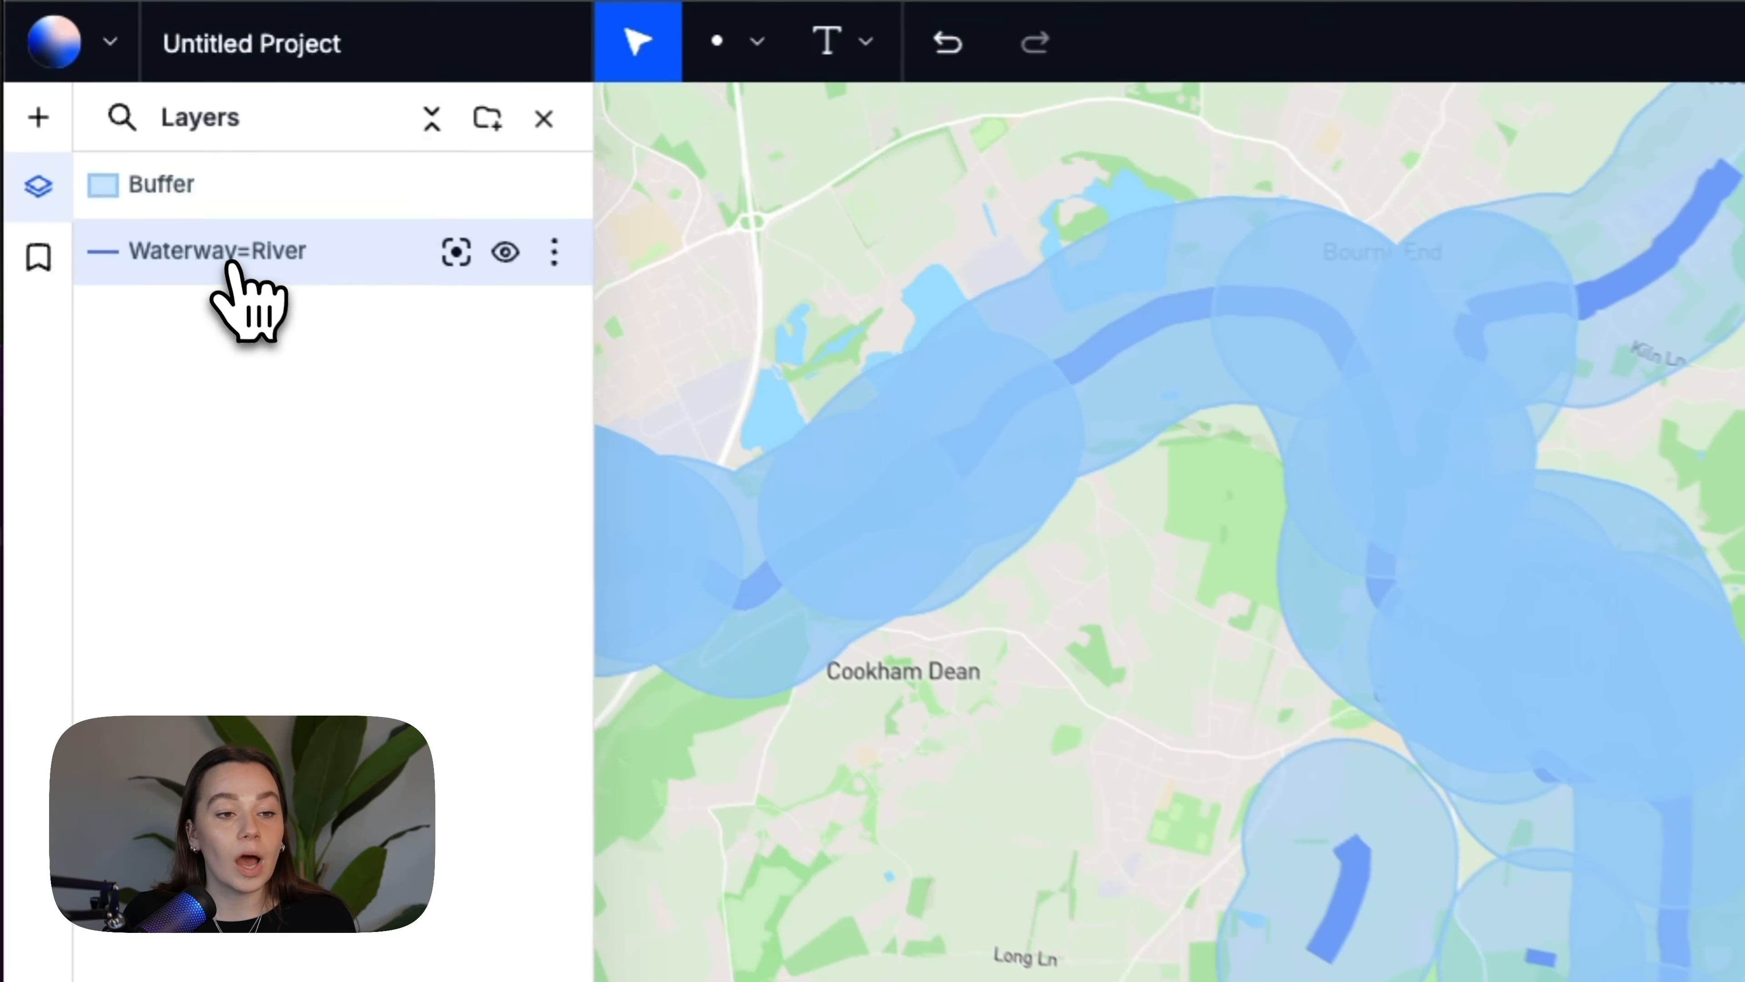
left_click_drag(126, 135, 118, 85)
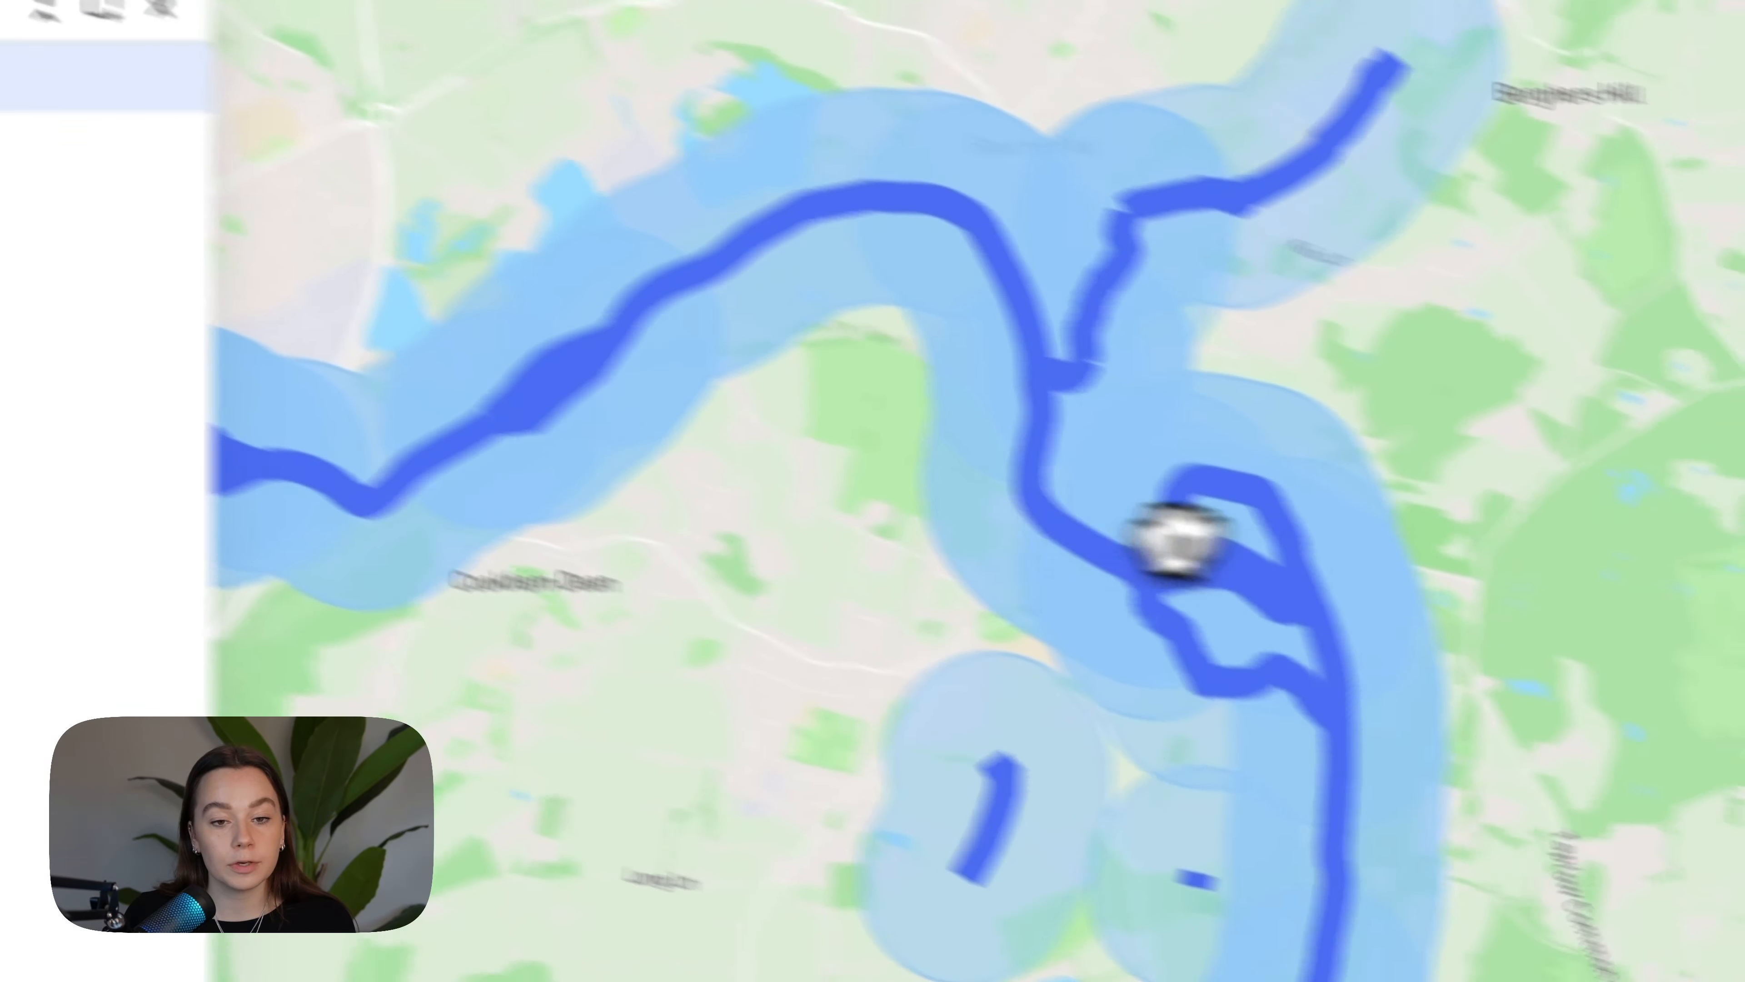
Step: Examine how the buffer areas follow the river lines, including the branches and the isolated river segments
scroll(985, 429, "up", 8)
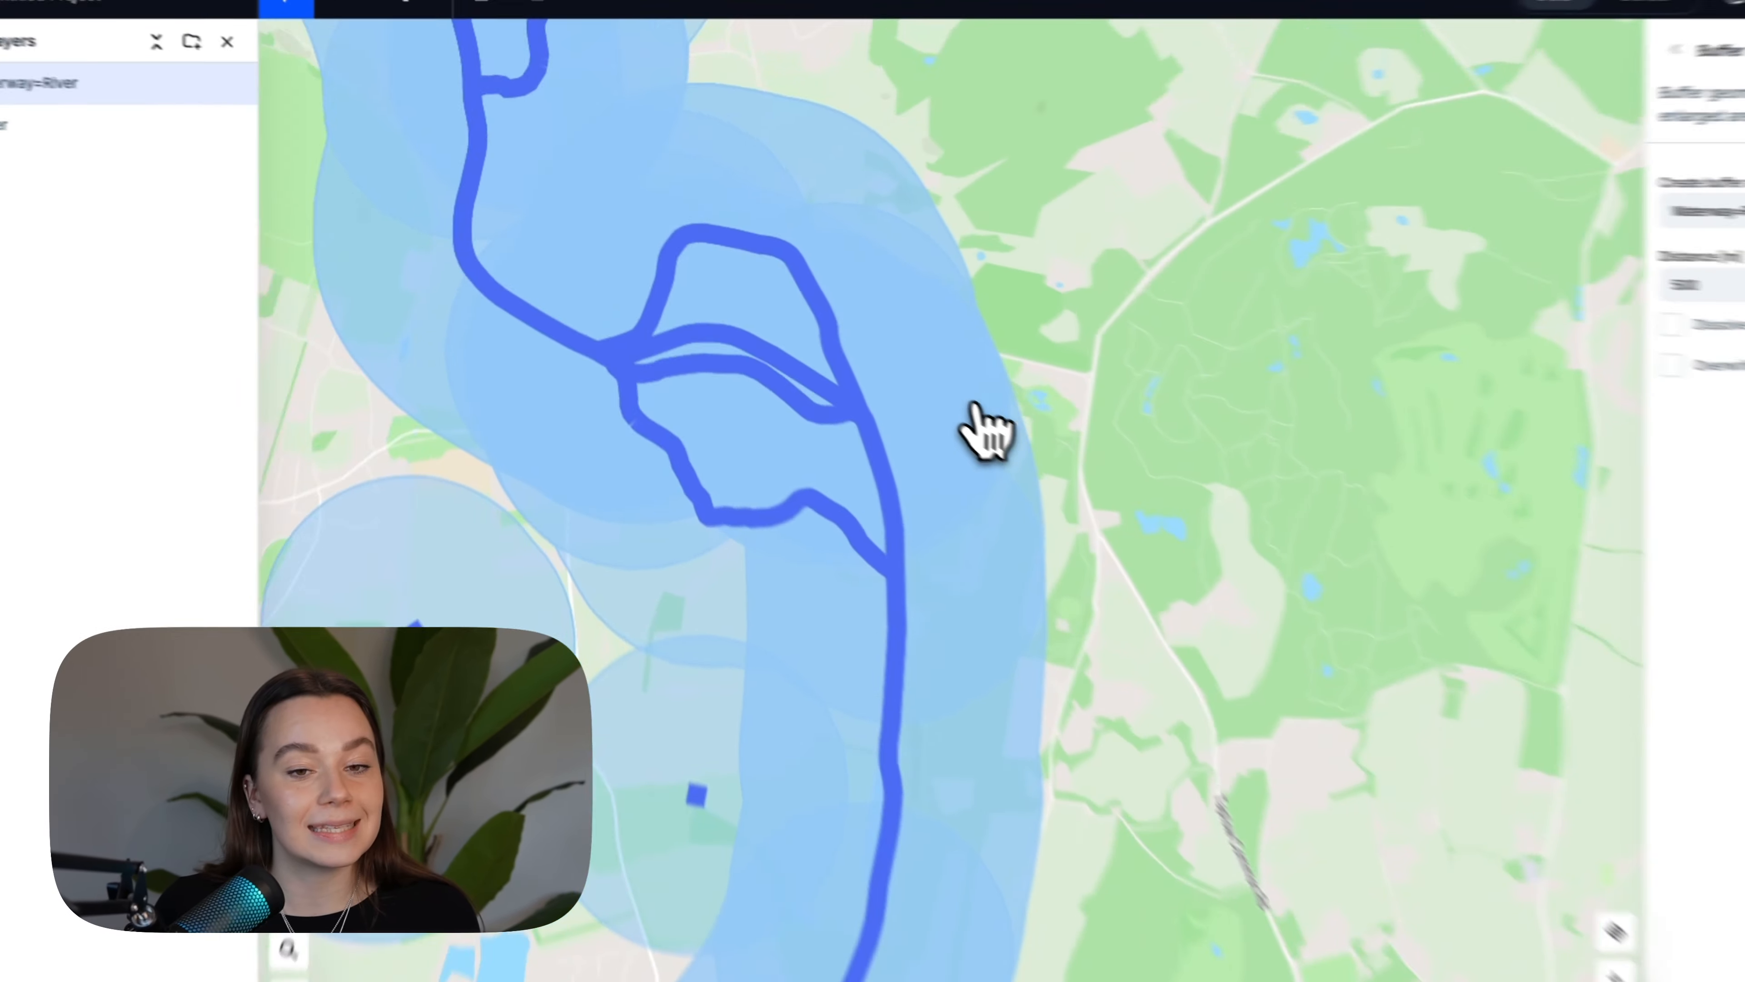
mouse_move(653, 393)
left_mouse_down()
mouse_move(786, 309)
mouse_move(817, 322)
left_mouse_up()
scroll(813, 323, "down", 5)
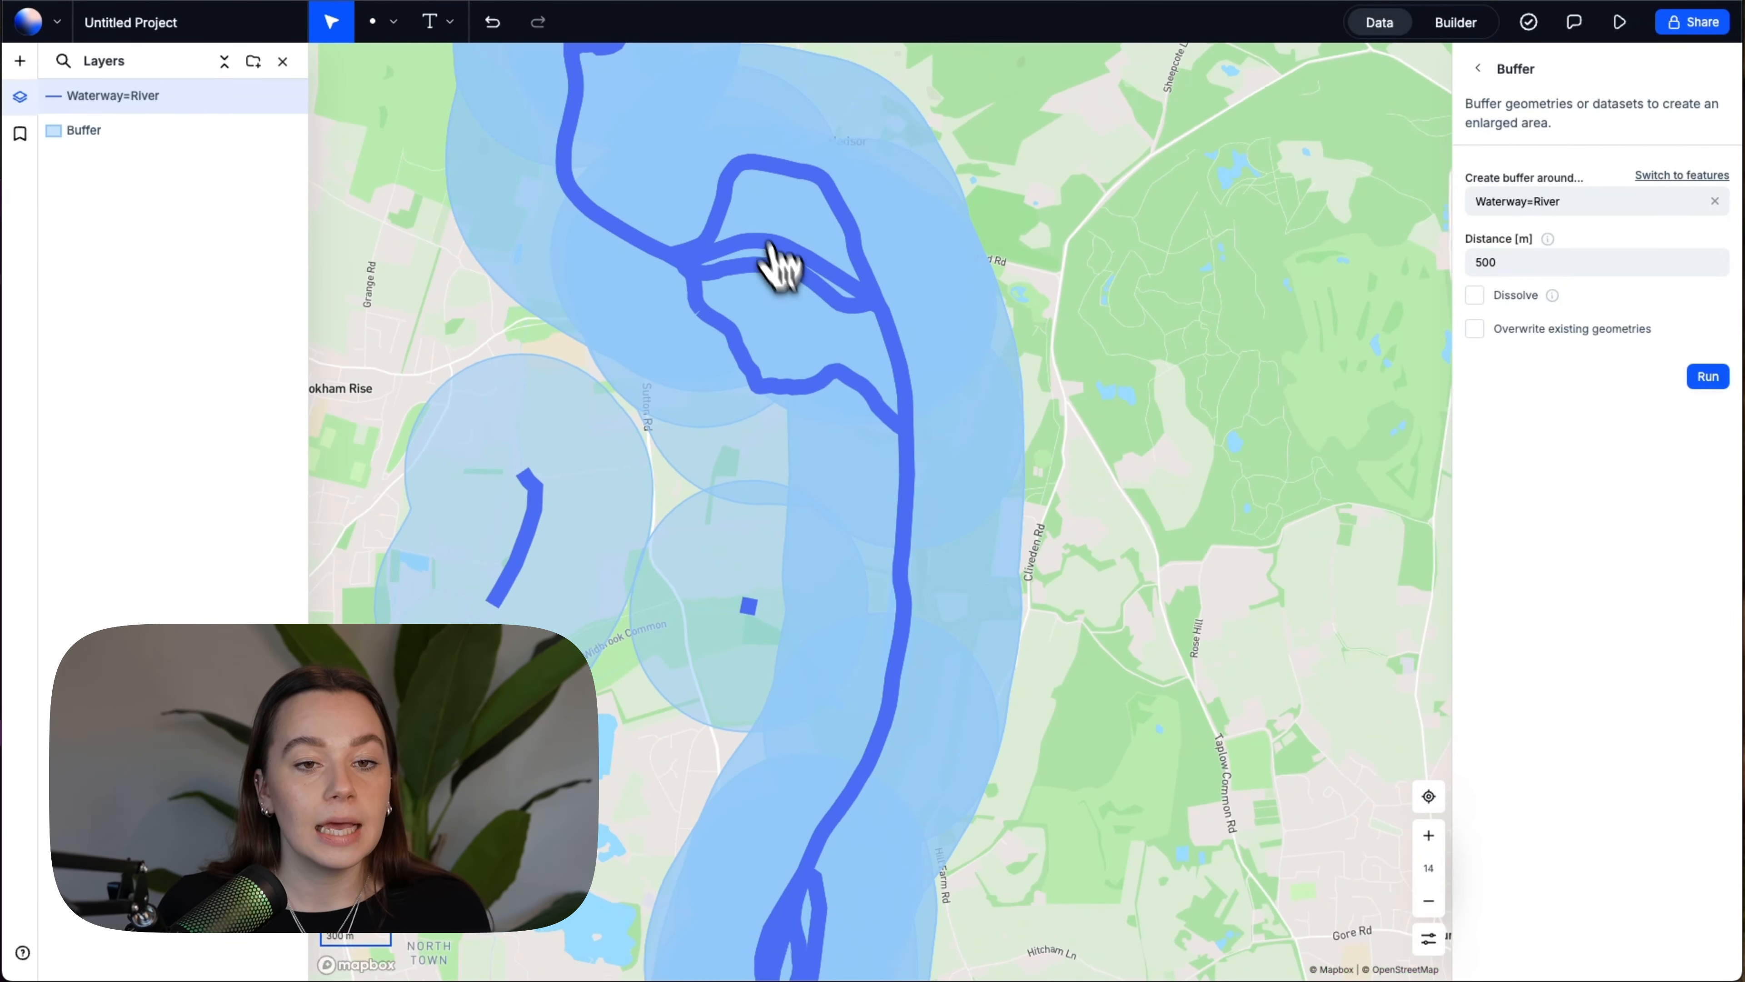
scroll(765, 531, "up", 3)
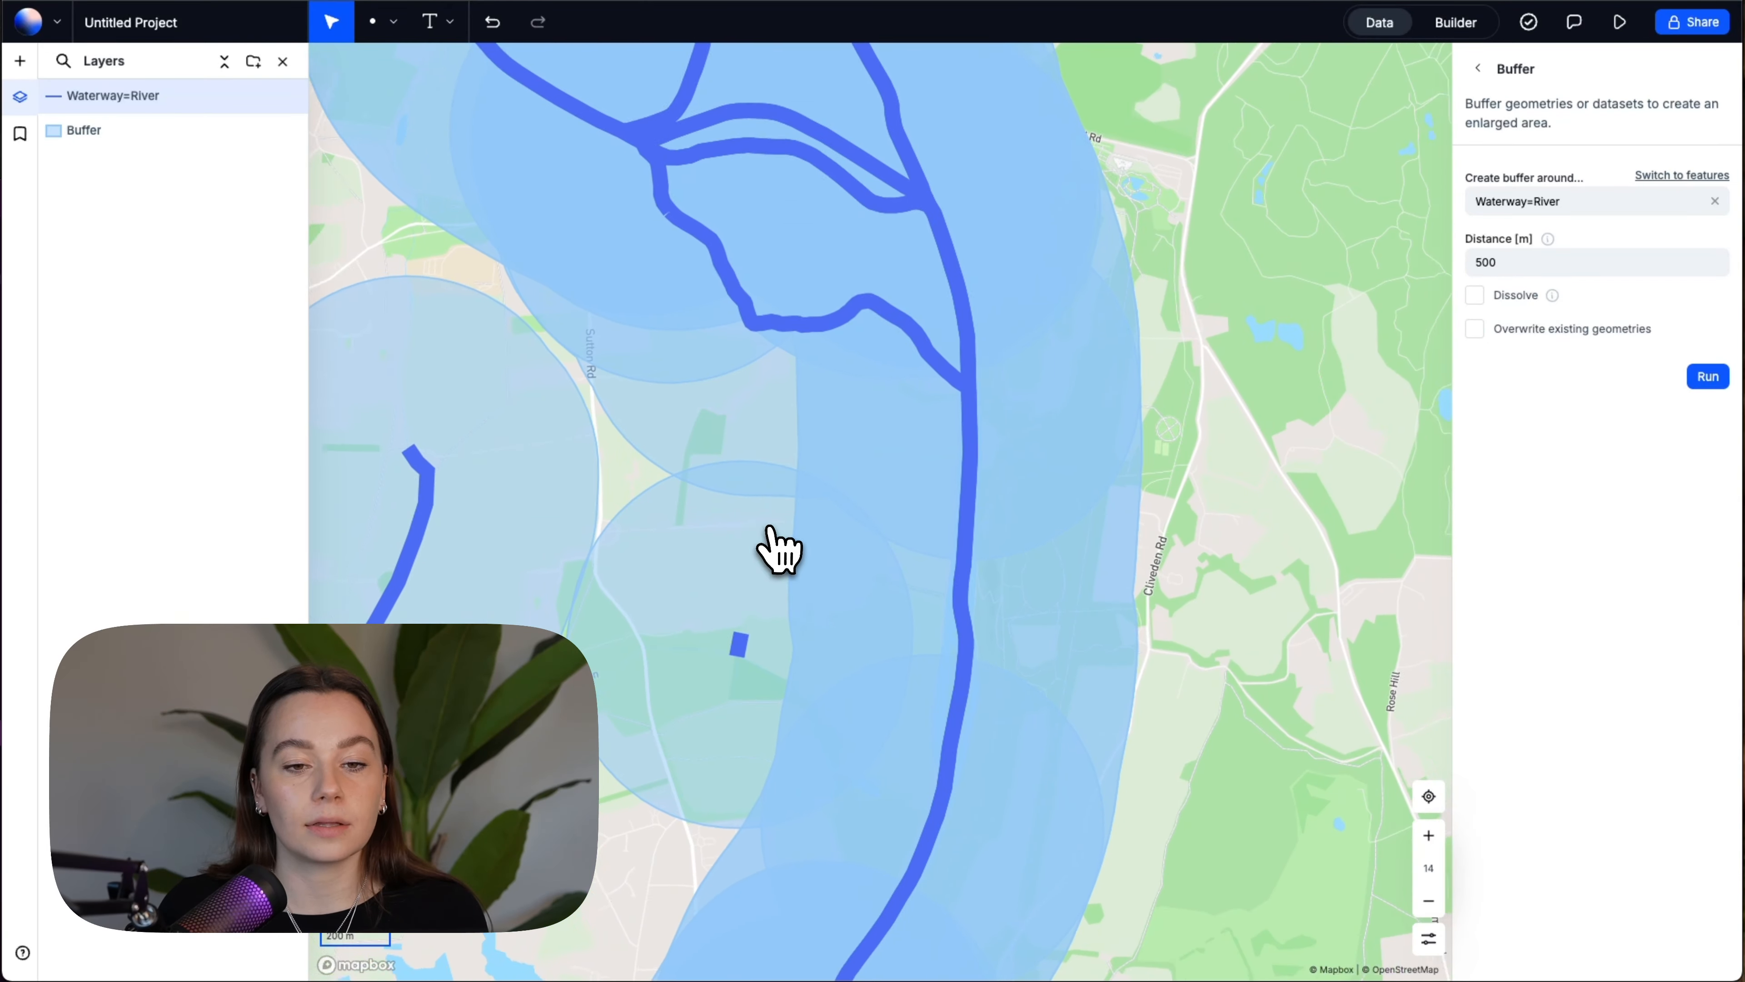
scroll(766, 523, "down", 10)
left_click_drag(761, 394, 732, 196)
scroll(749, 715, "up", 4)
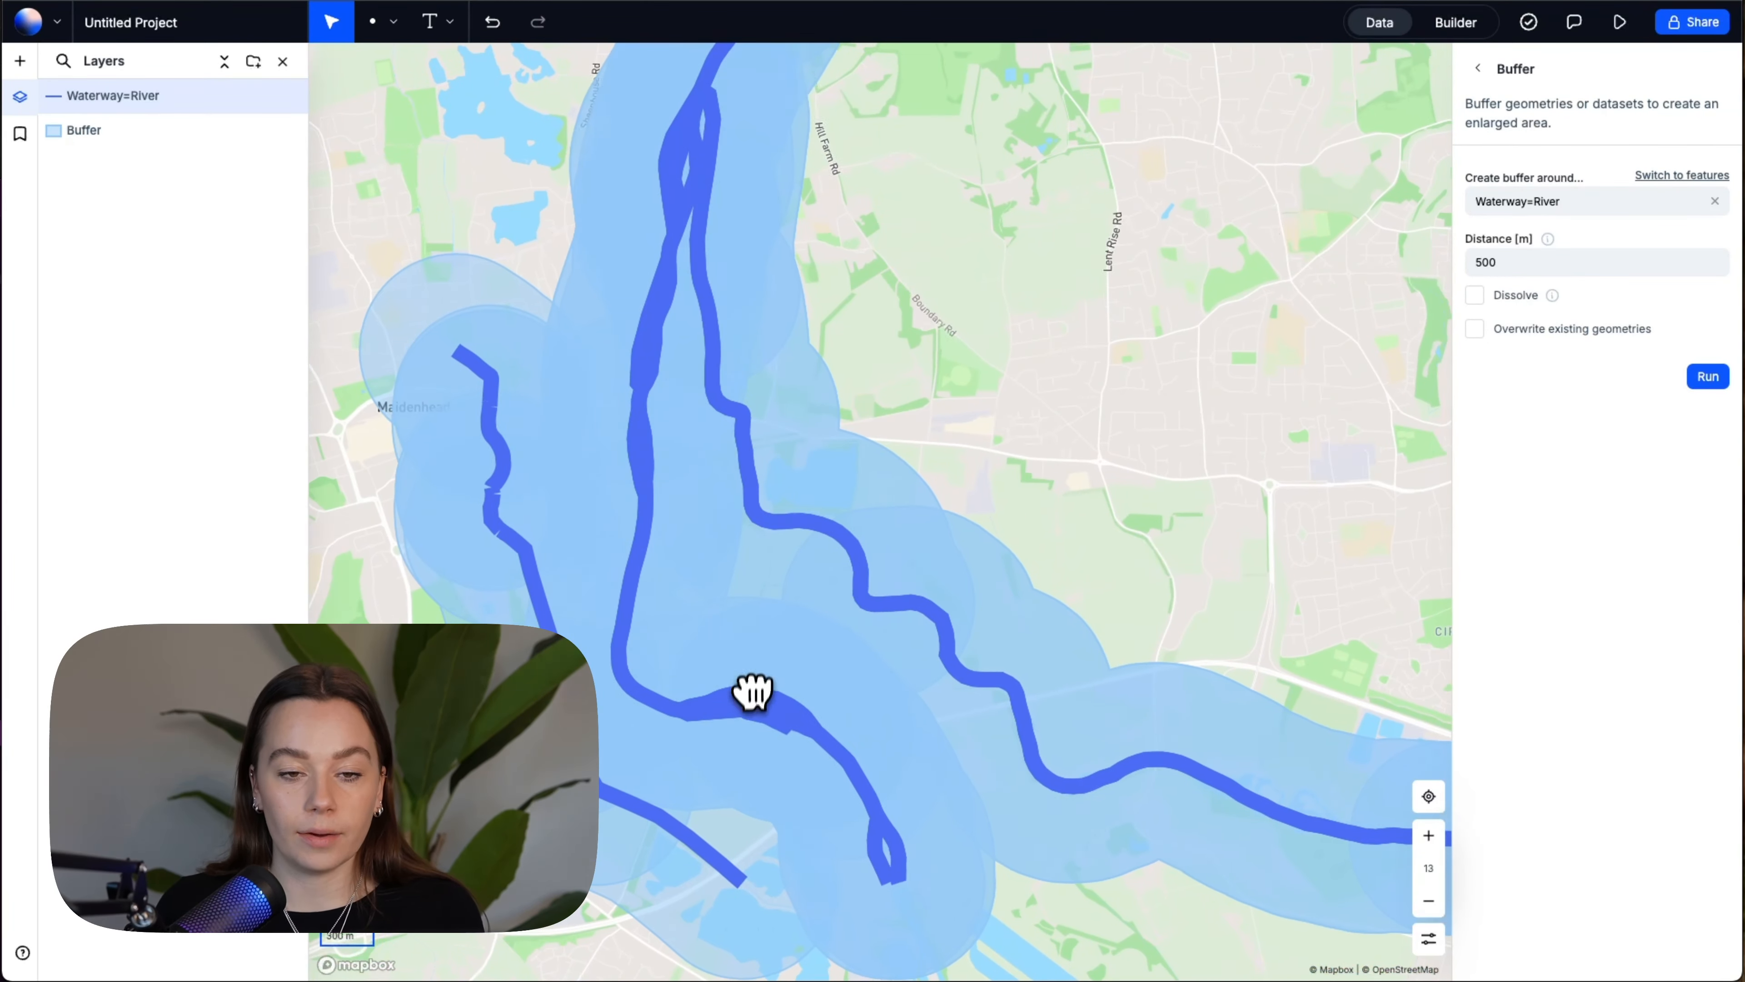
Step: Select the Buffer layer to show its settings and view the buffered river network as a whole
left_click(109, 142)
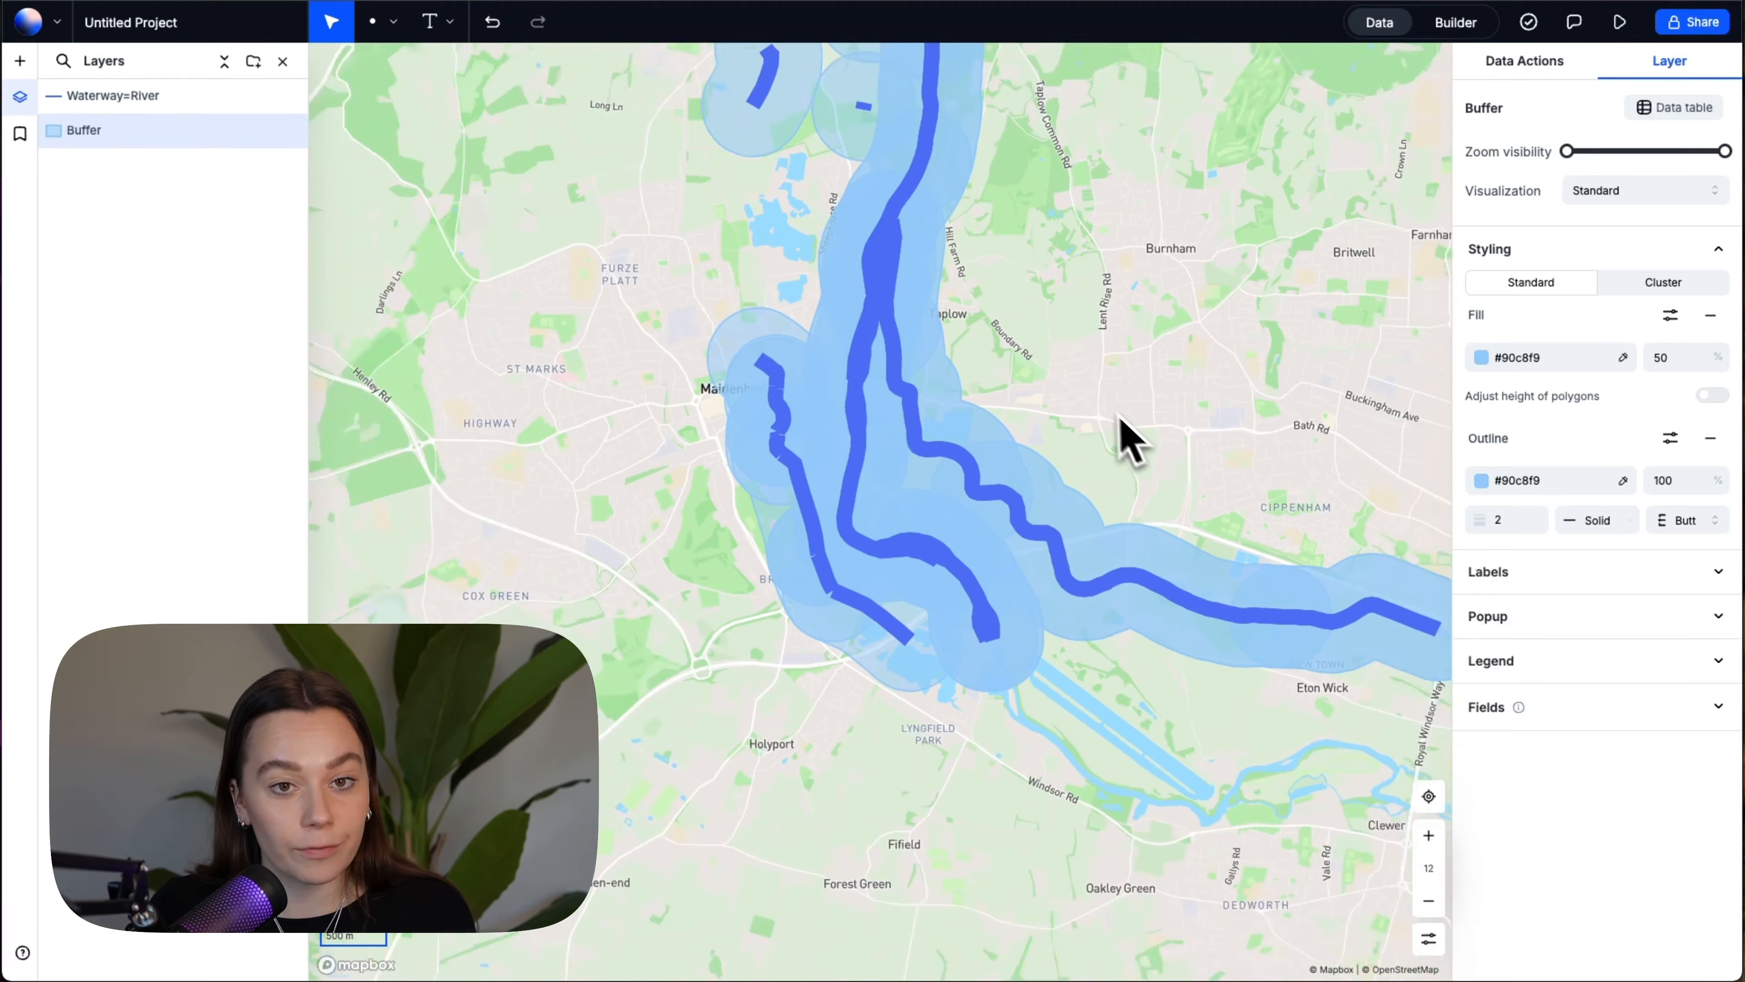
scroll(1119, 417, "down", 5)
left_click_drag(1103, 316, 999, 510)
scroll(852, 262, "up", 4)
scroll(837, 235, "down", 3)
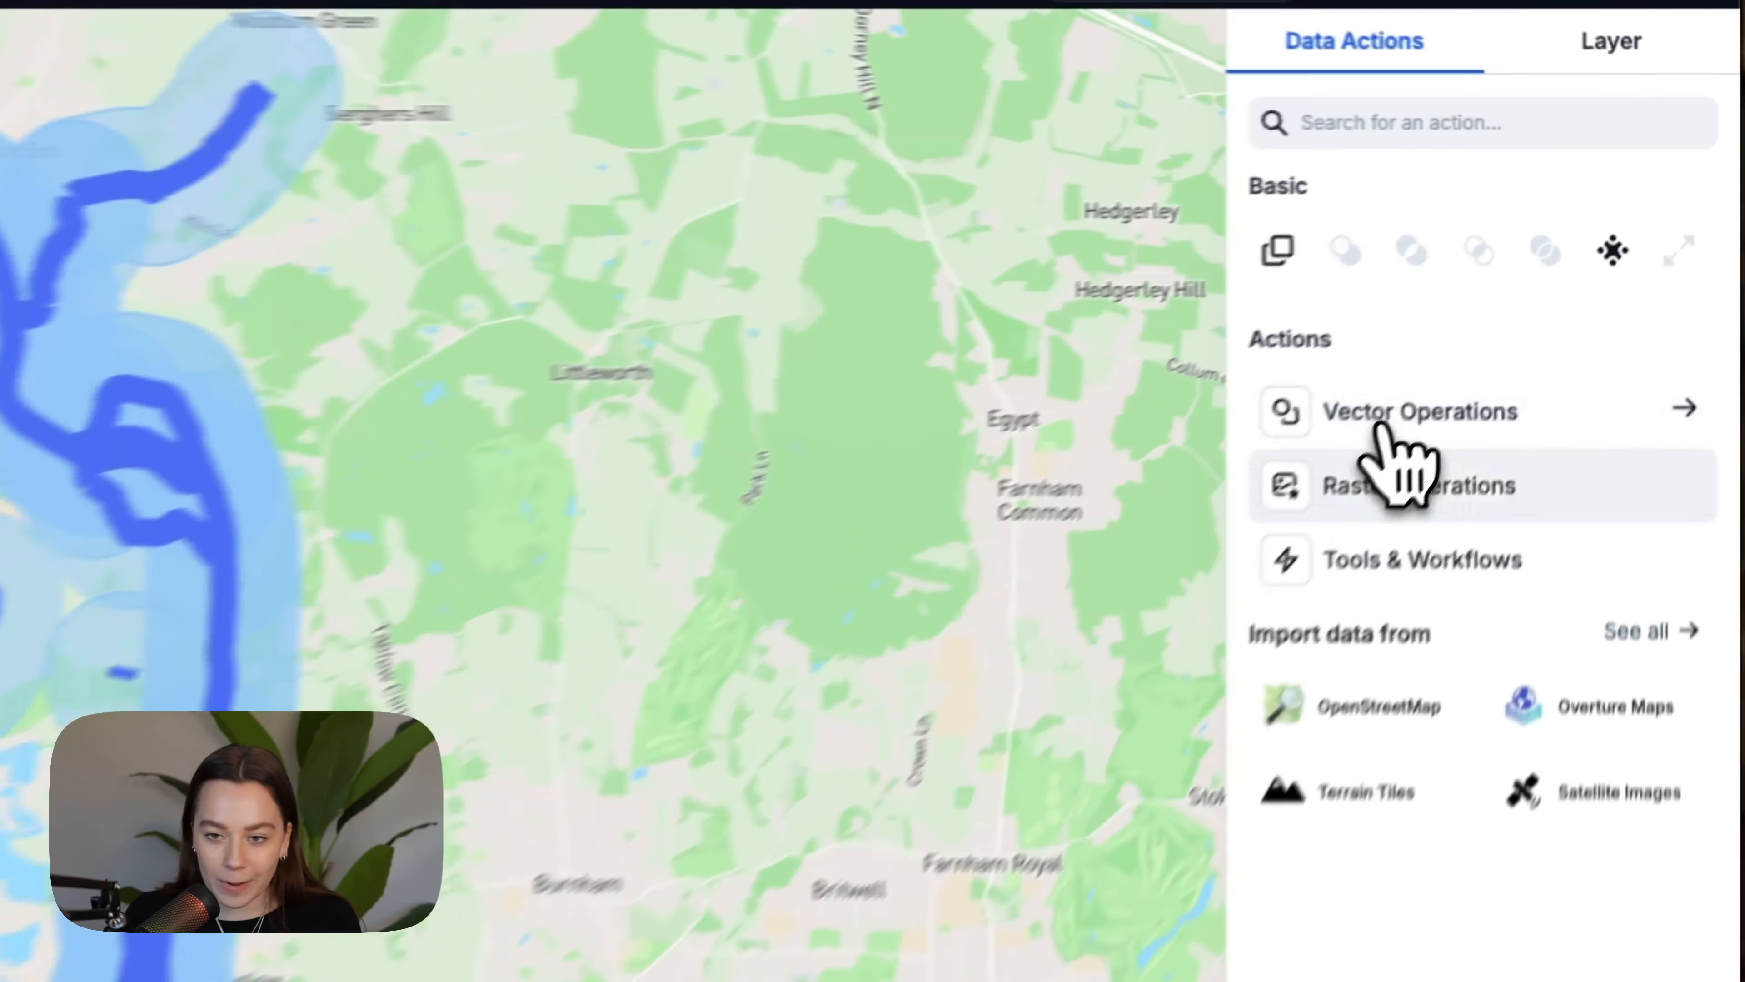
Step: Look through the raster operations, then start a Travel Time Analysis from the tools and workflows
left_click(1554, 309)
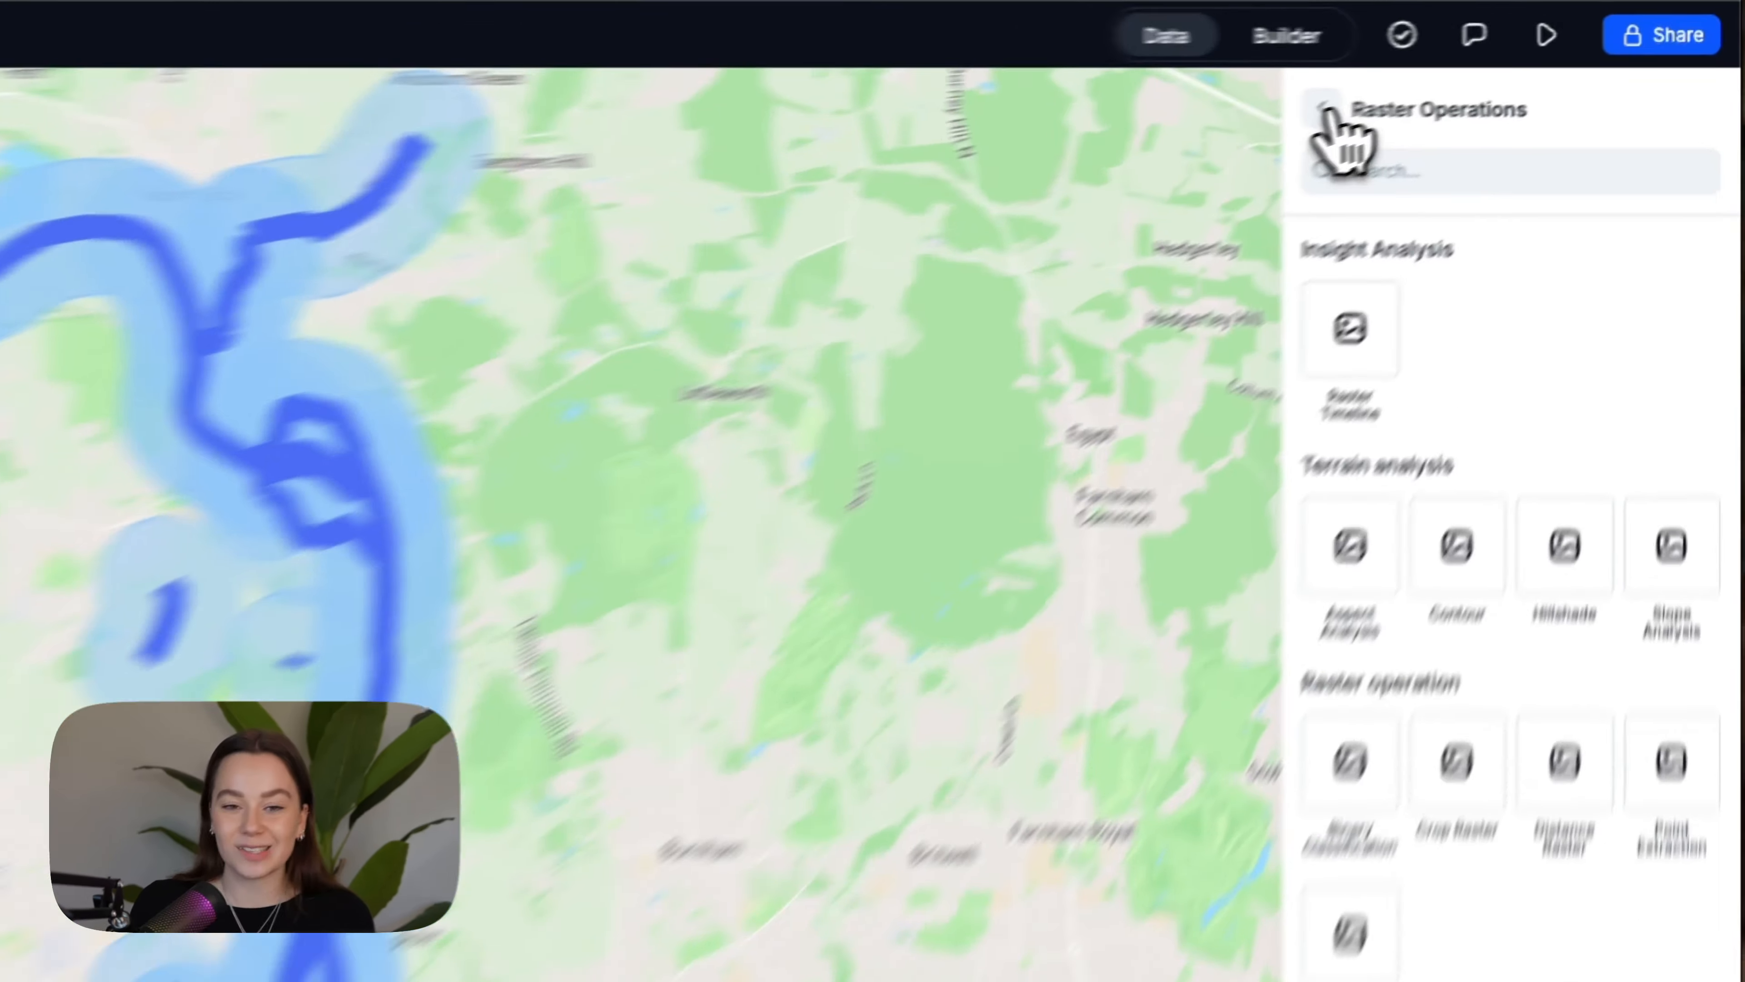
left_click(1478, 68)
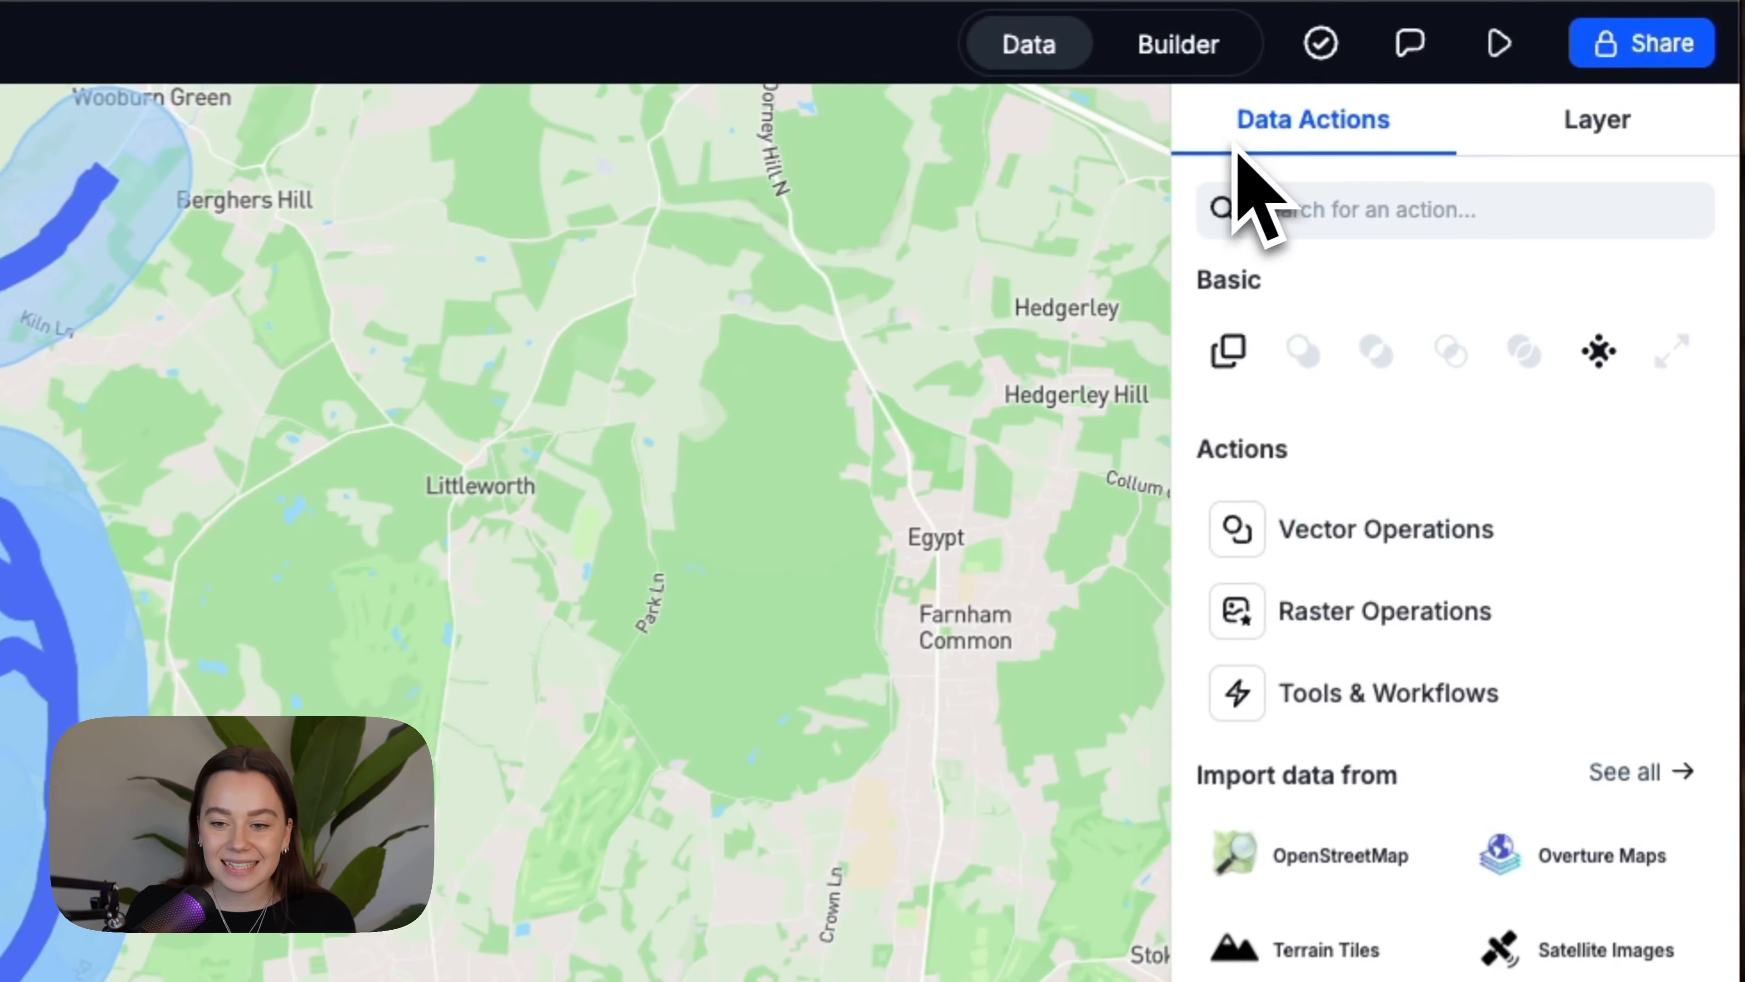
left_click(1510, 718)
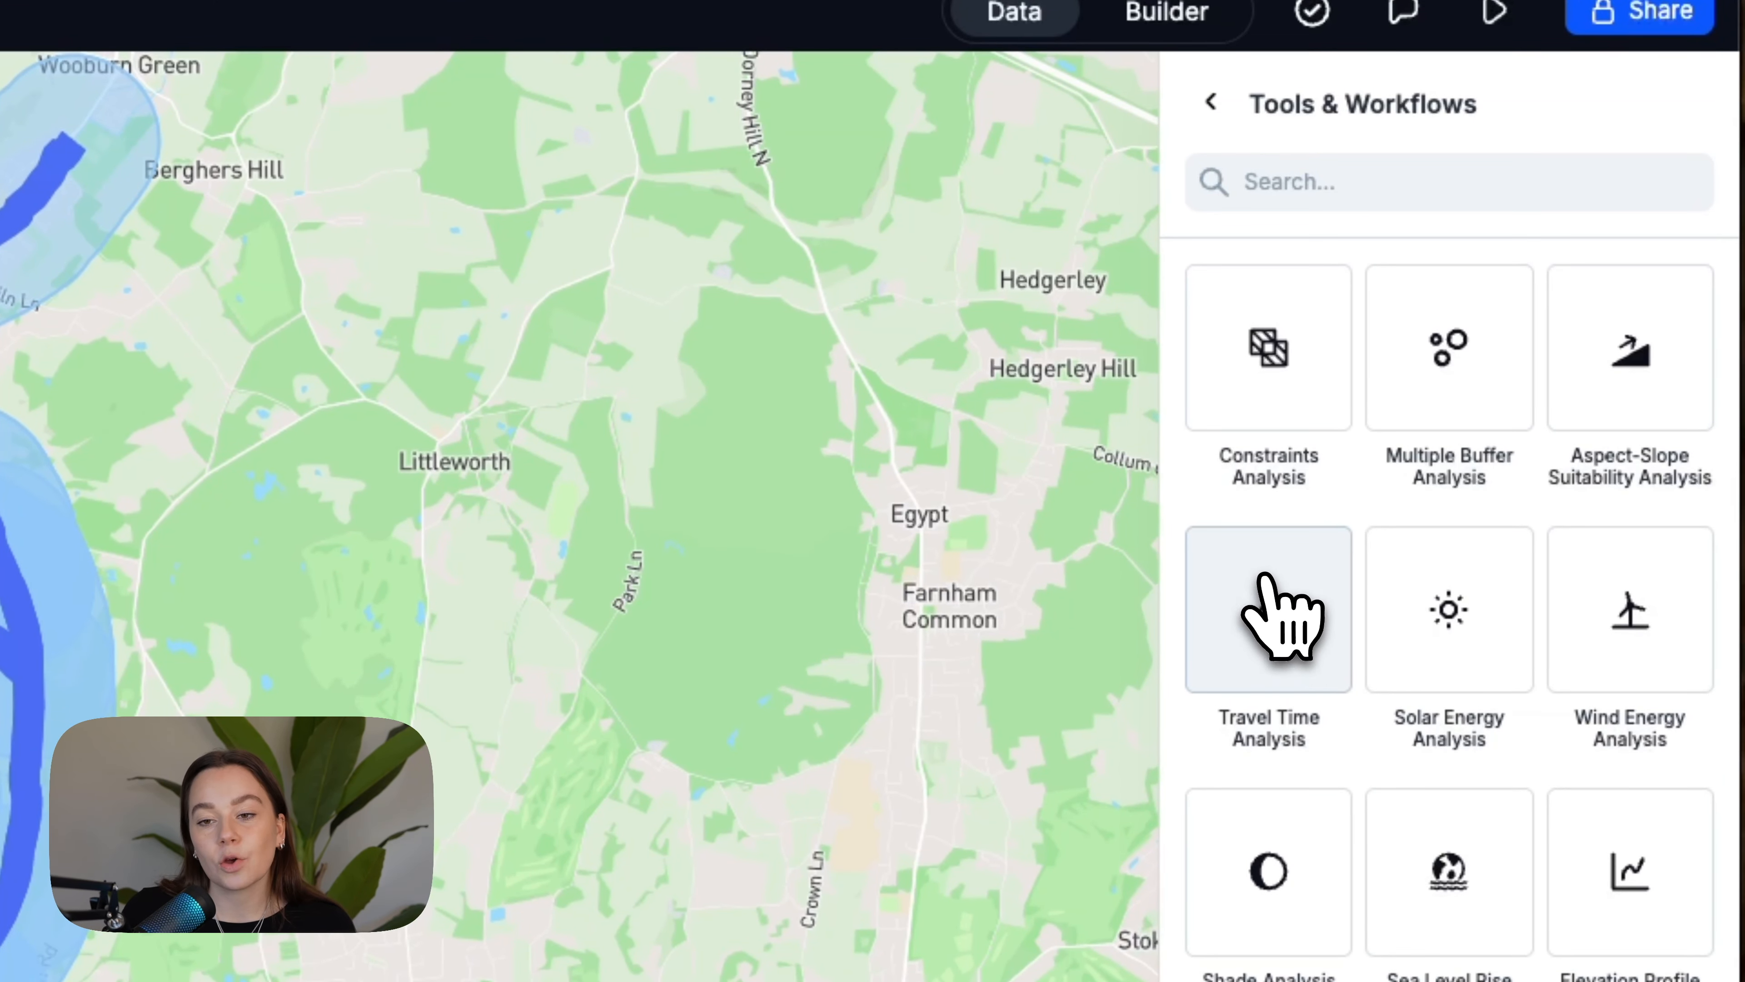
left_click(1264, 577)
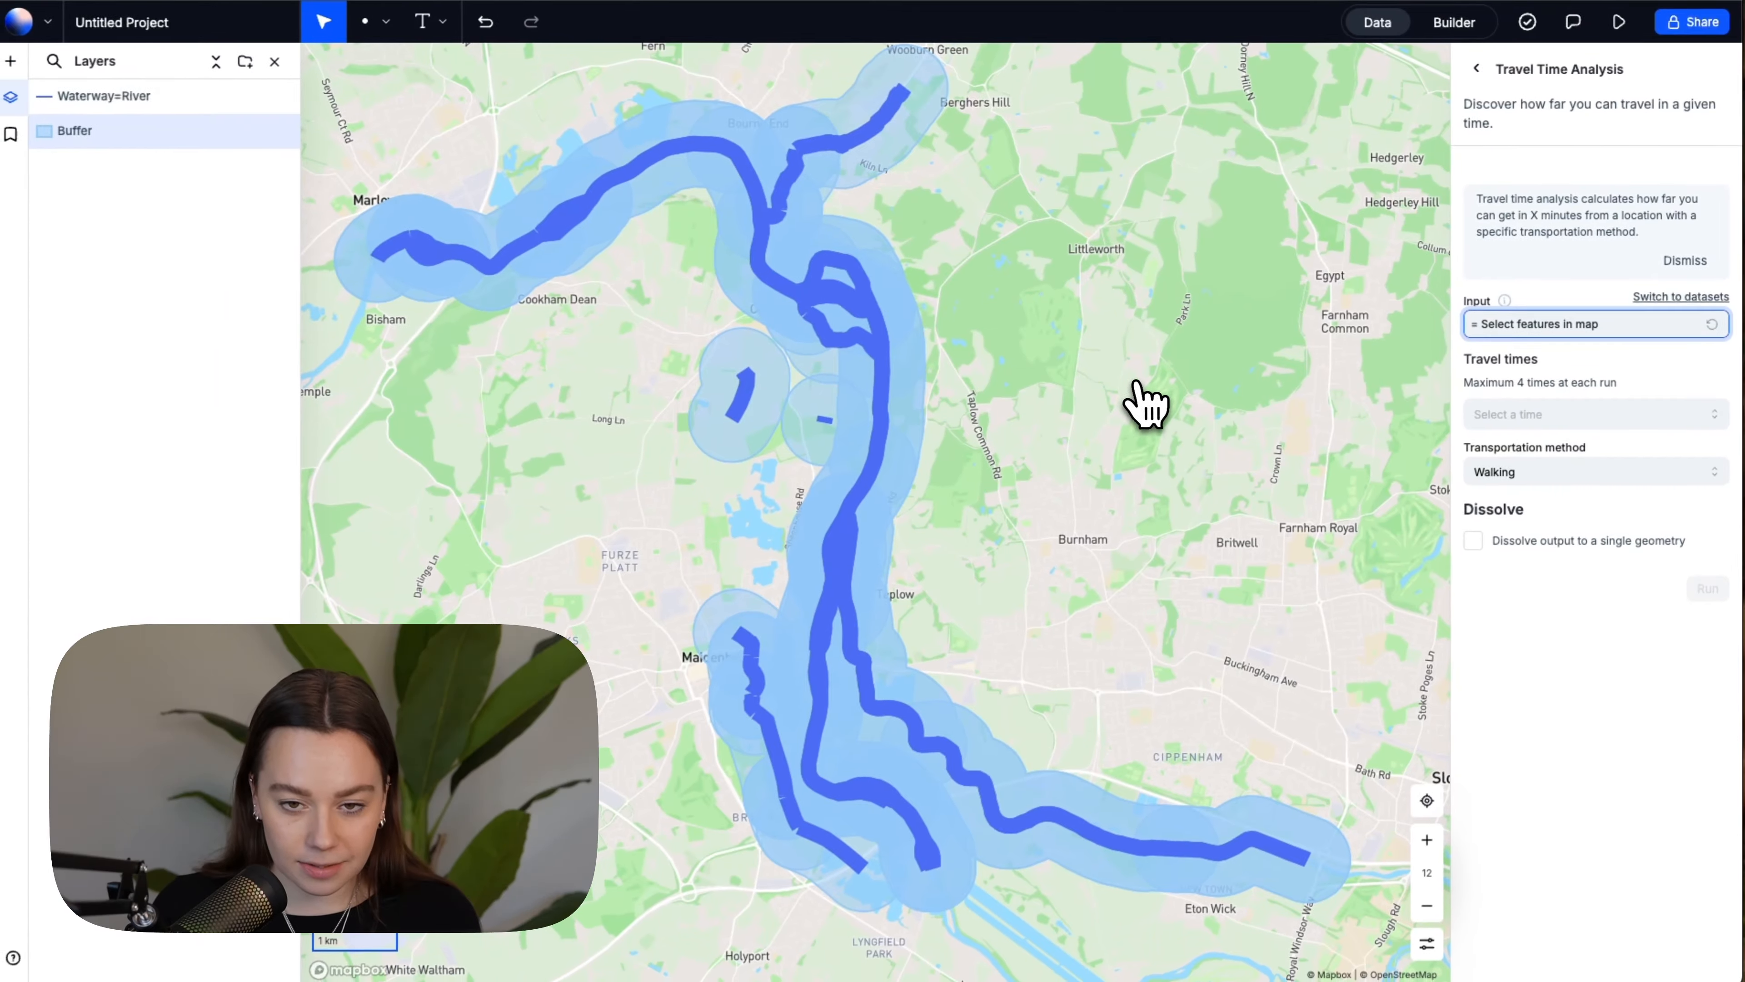
Step: Place a point feature in the residential area north of Burnham, between Wyndham Cr and Almond Rd
scroll(523, 750, "up", 3)
scroll(1126, 419, "up", 5)
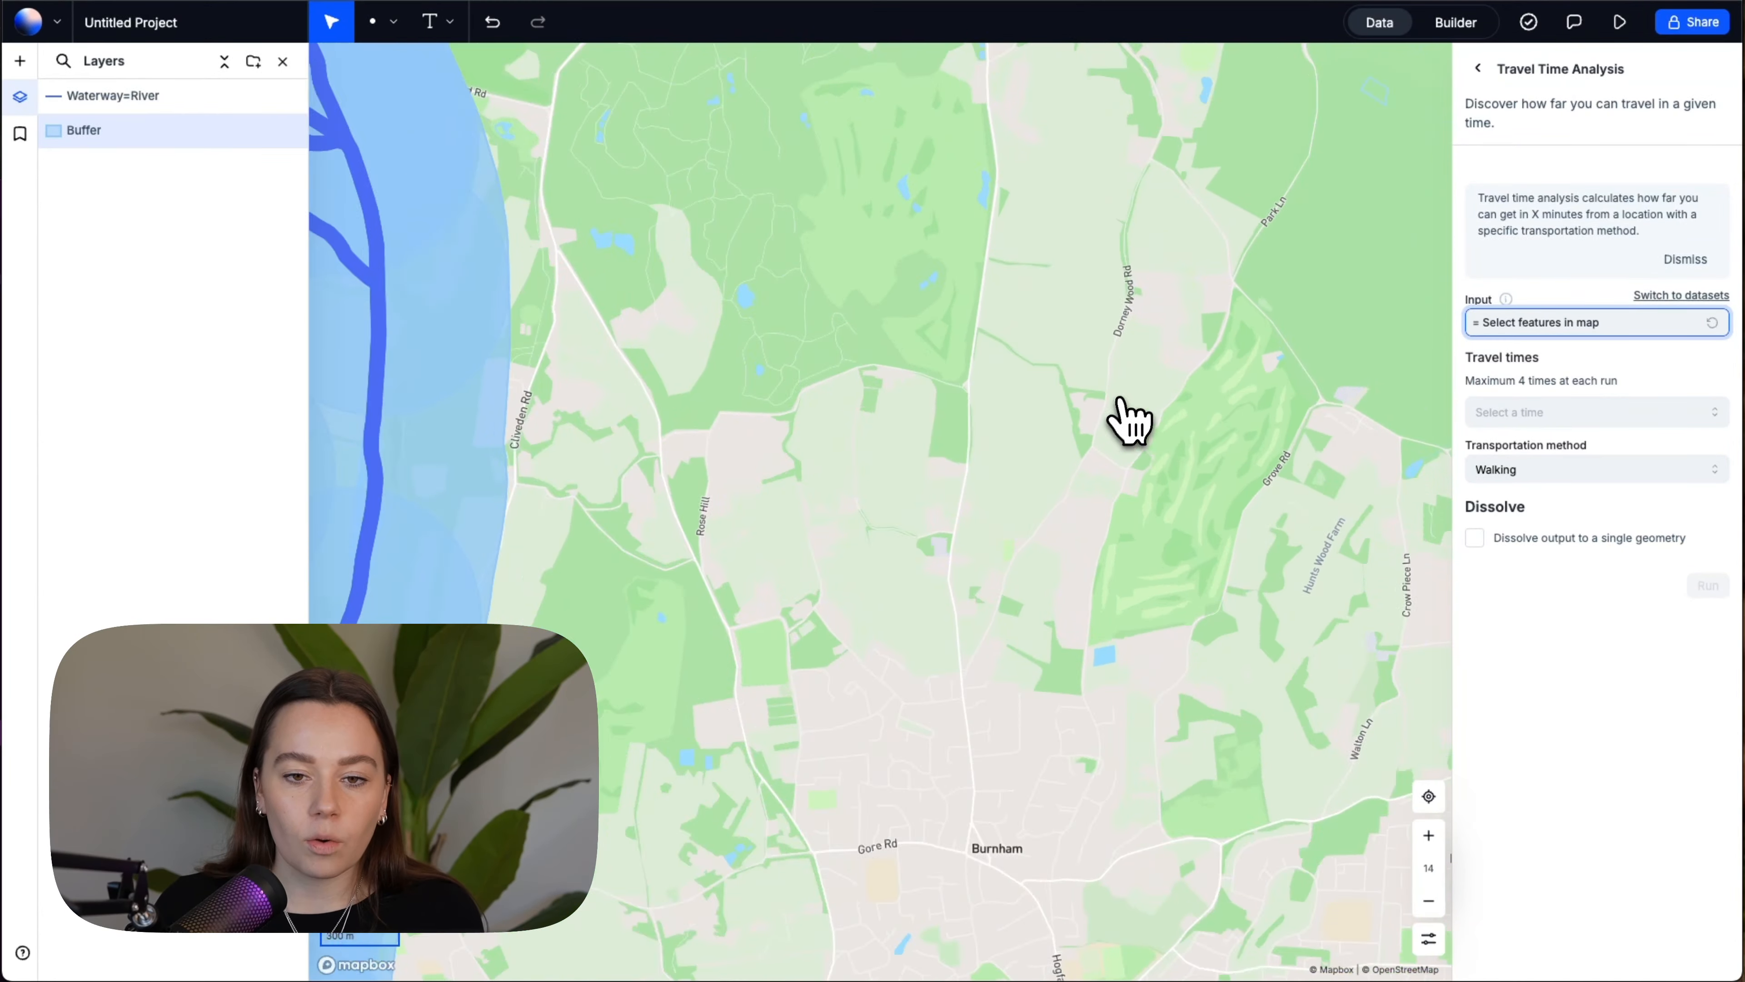
left_click_drag(1020, 543, 1126, 148)
left_click_drag(1233, 268, 1207, 411)
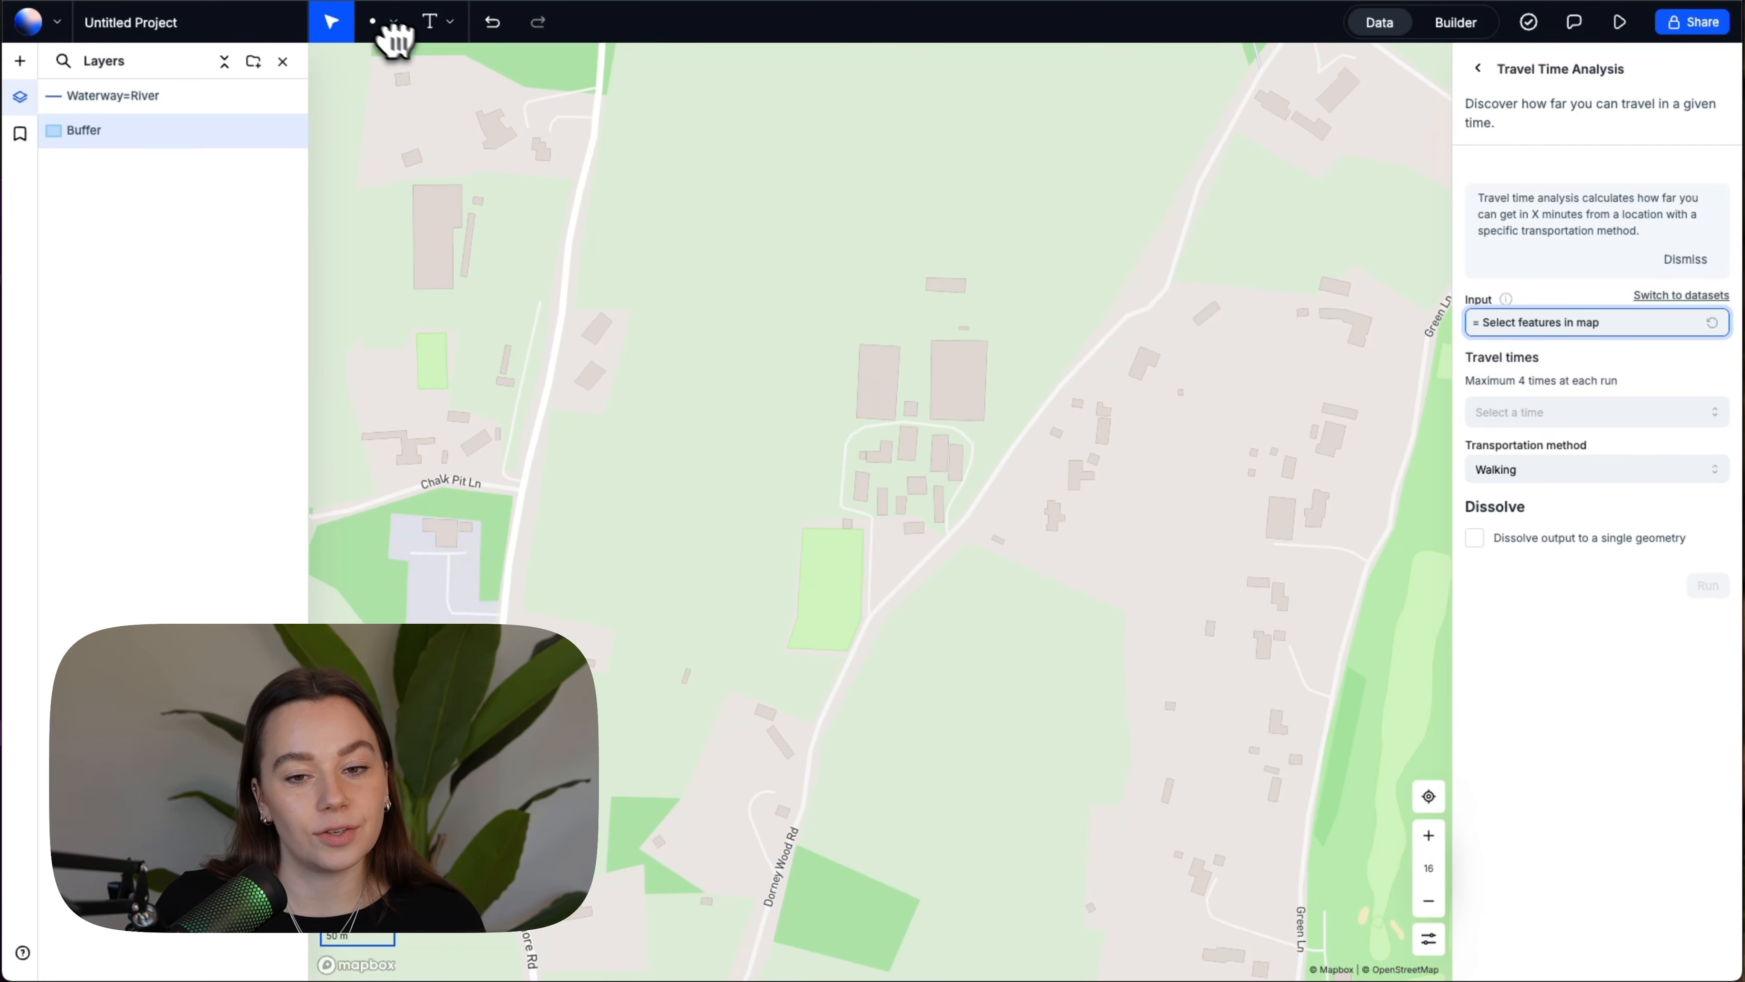
scroll(913, 390, "down", 5)
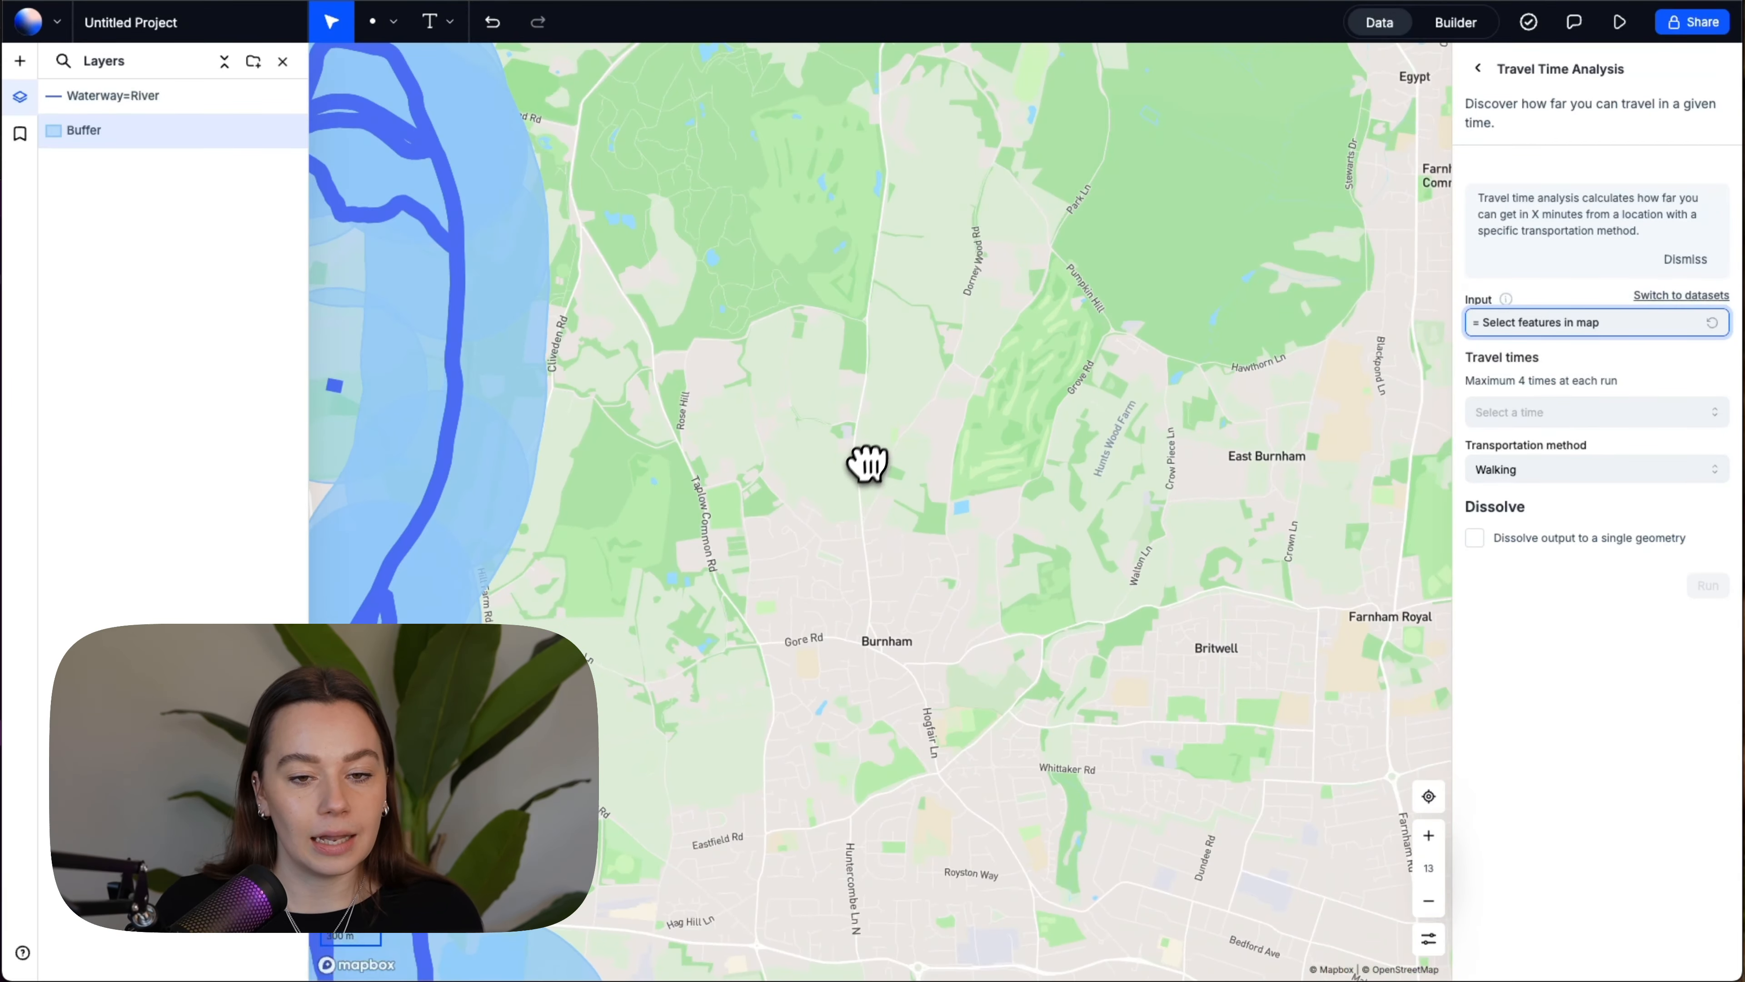
scroll(821, 577, "up", 4)
scroll(817, 621, "up", 3)
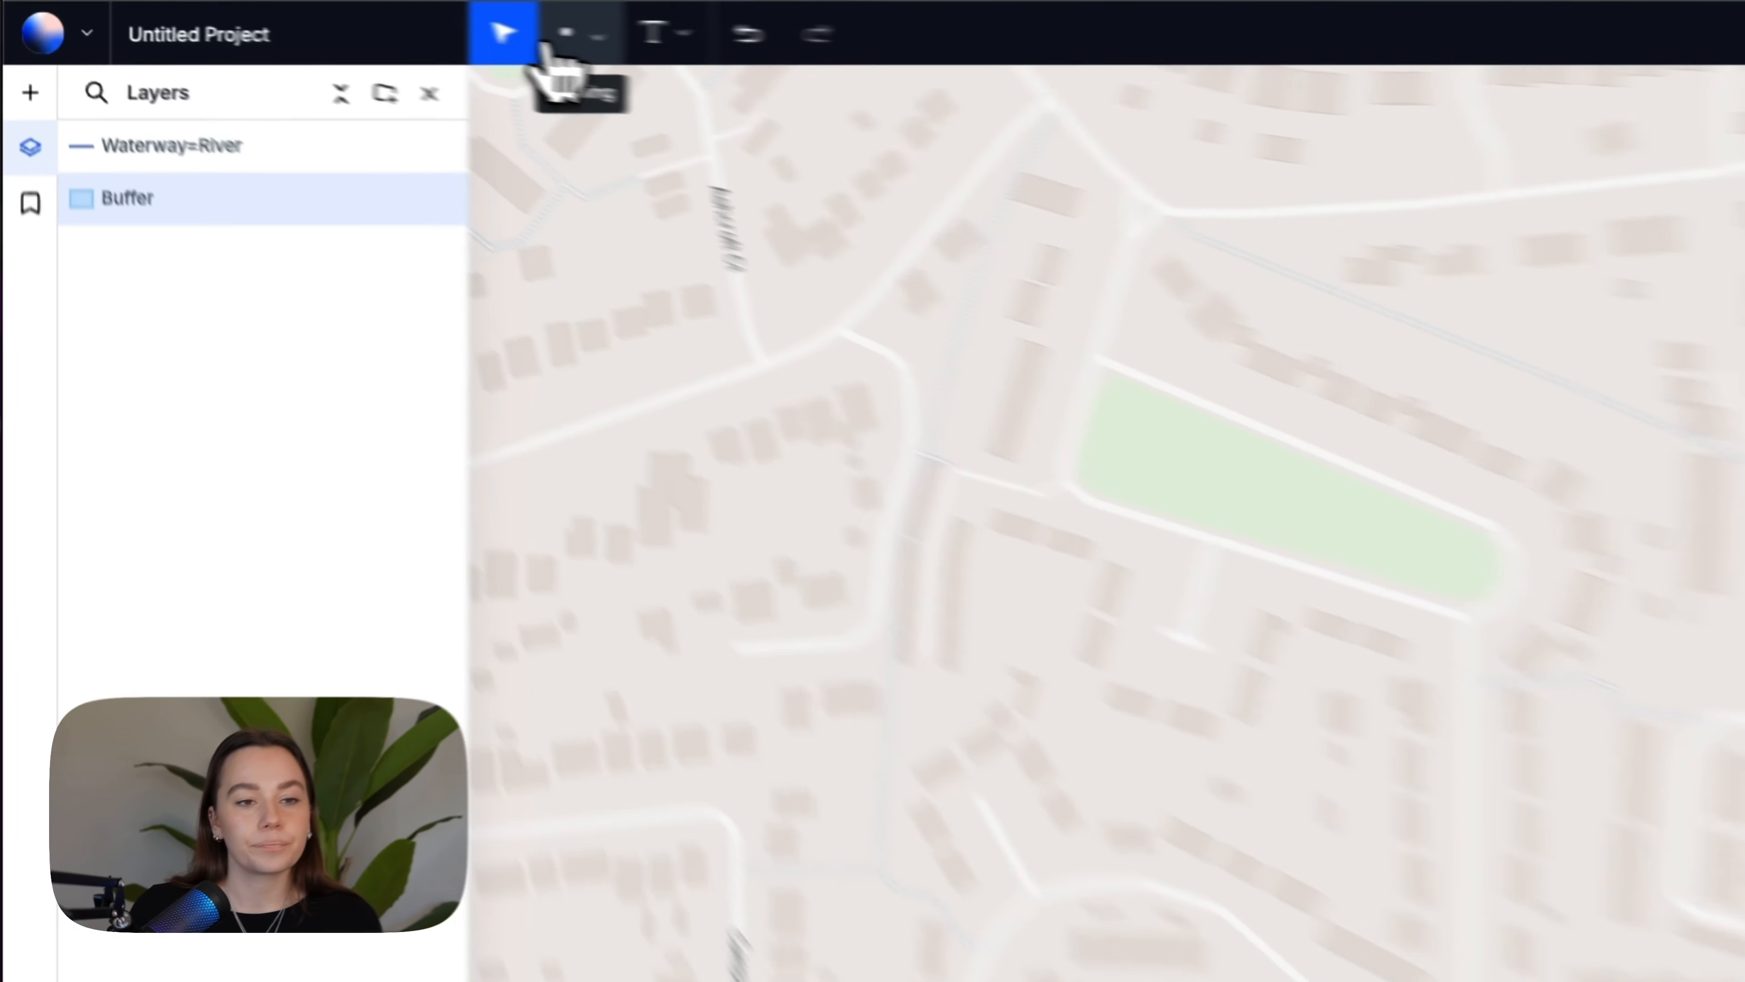
left_click(392, 22)
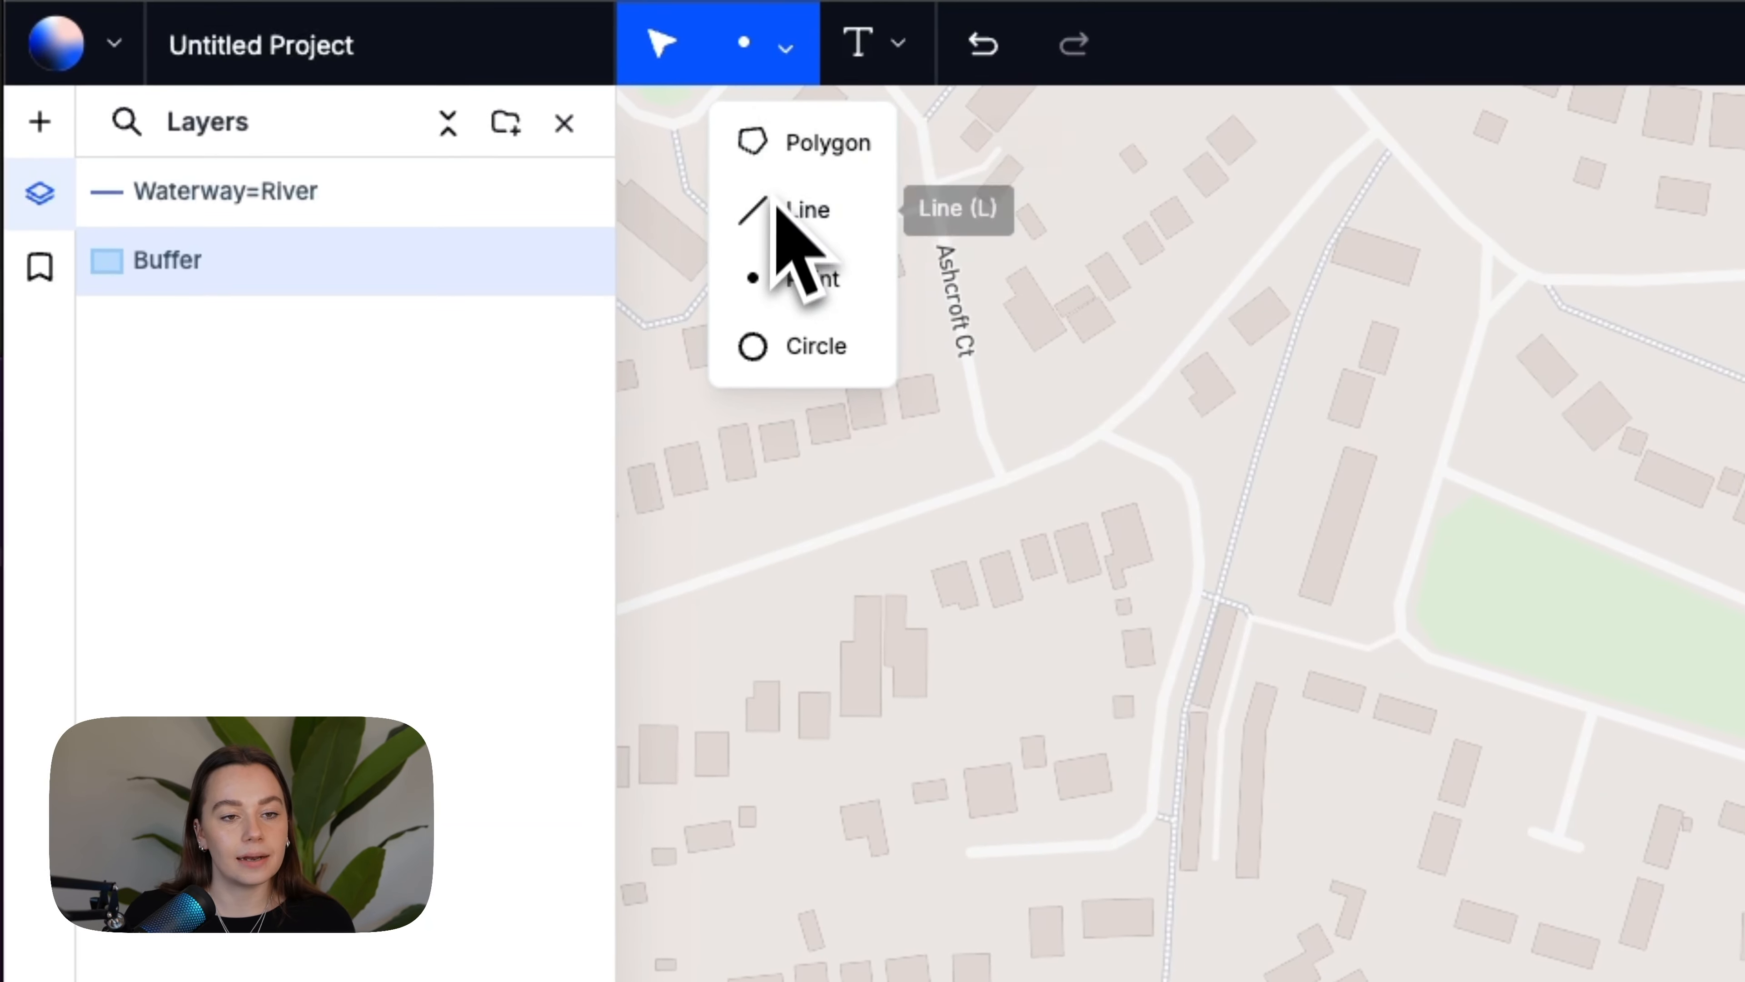
left_click(831, 279)
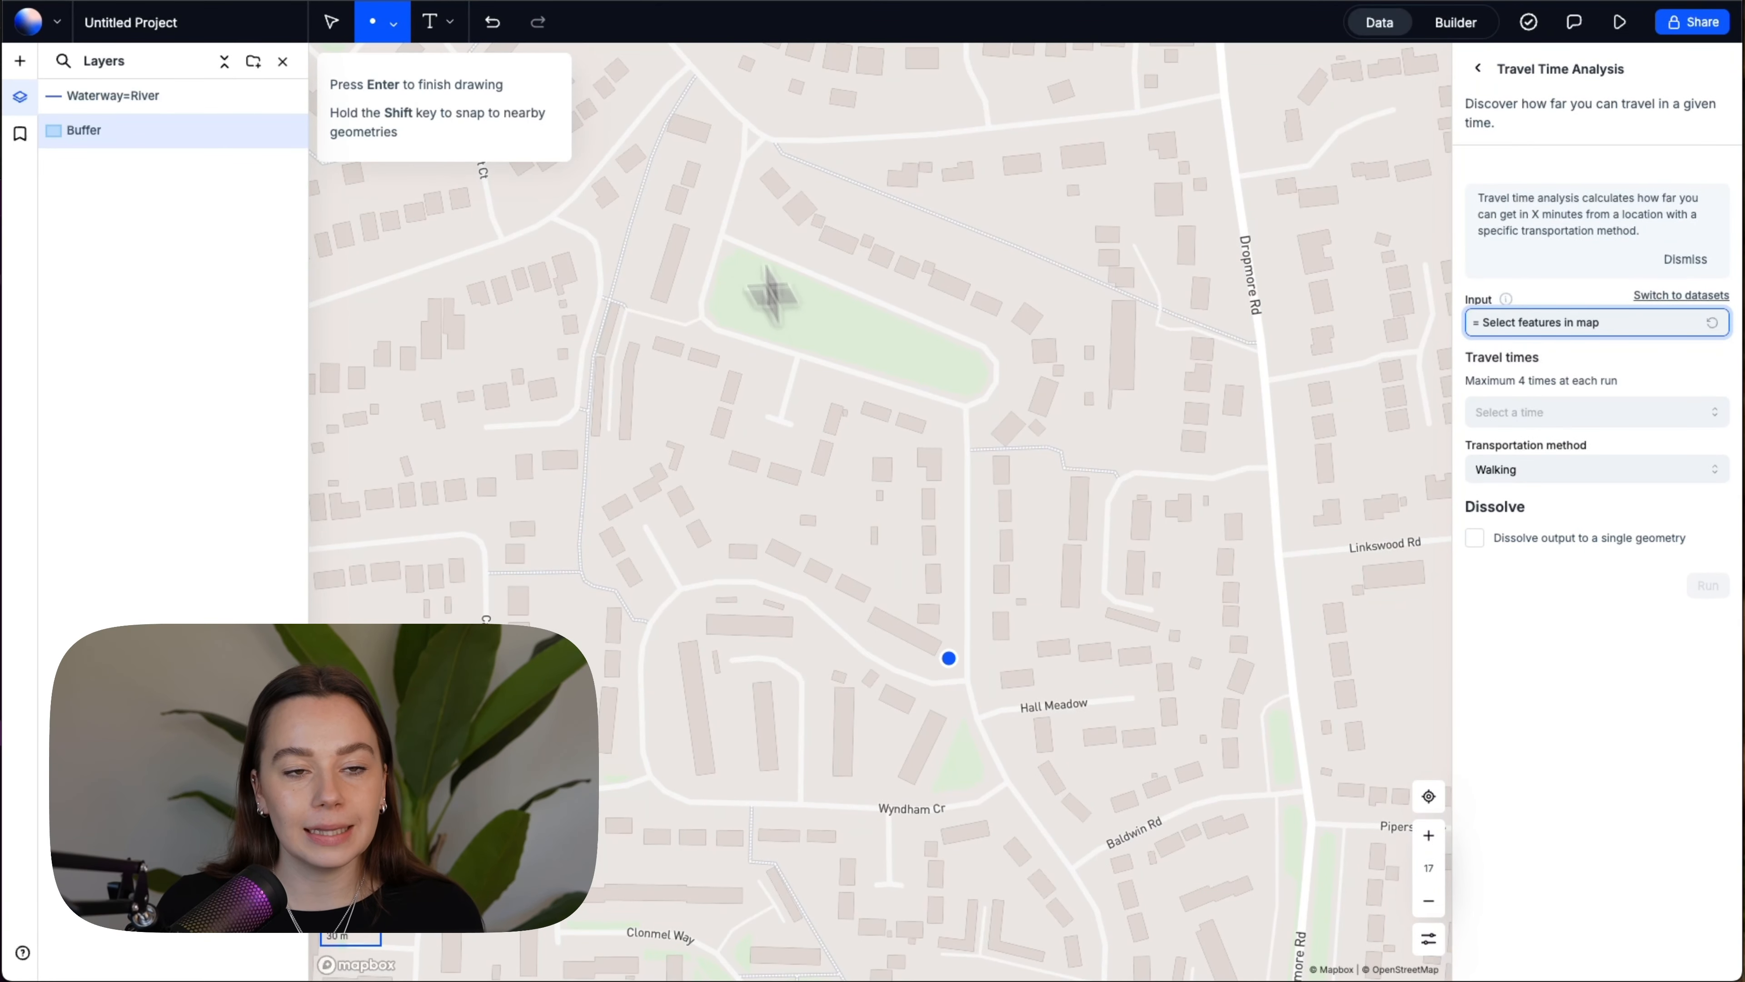
key("Escape")
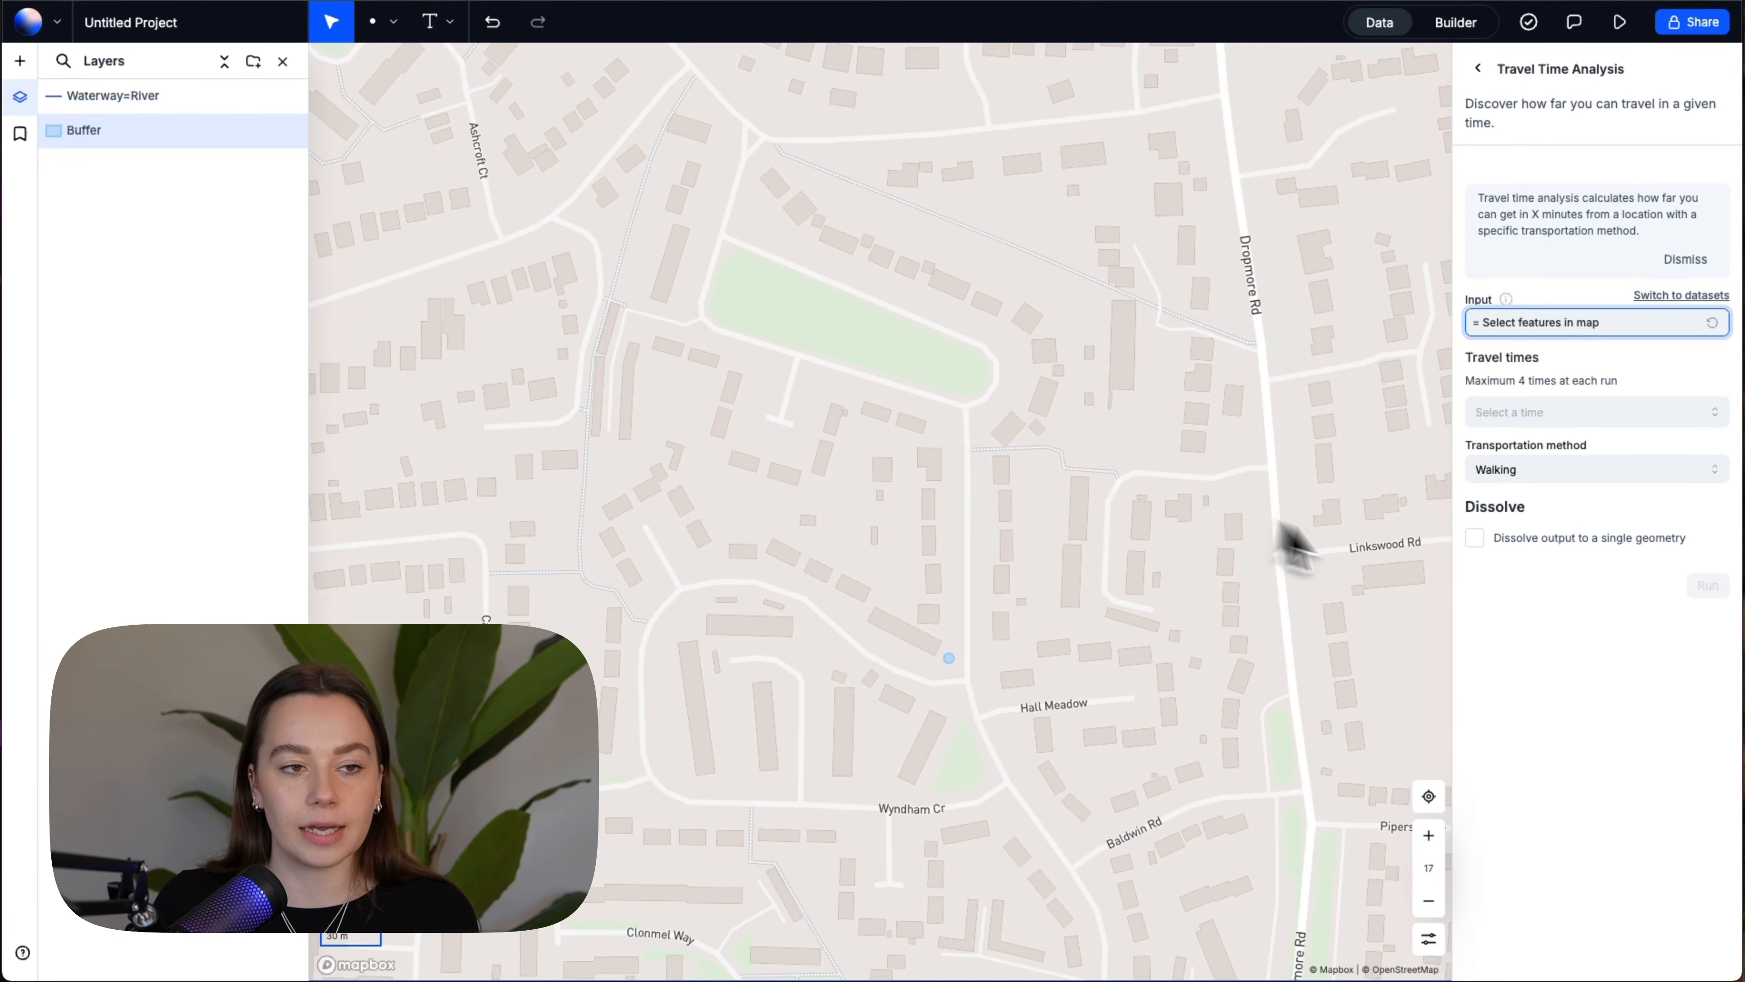
Step: Use the newly drawn point as the analysis input and set the travel time to 10 minutes
scroll(872, 772, "down", 5)
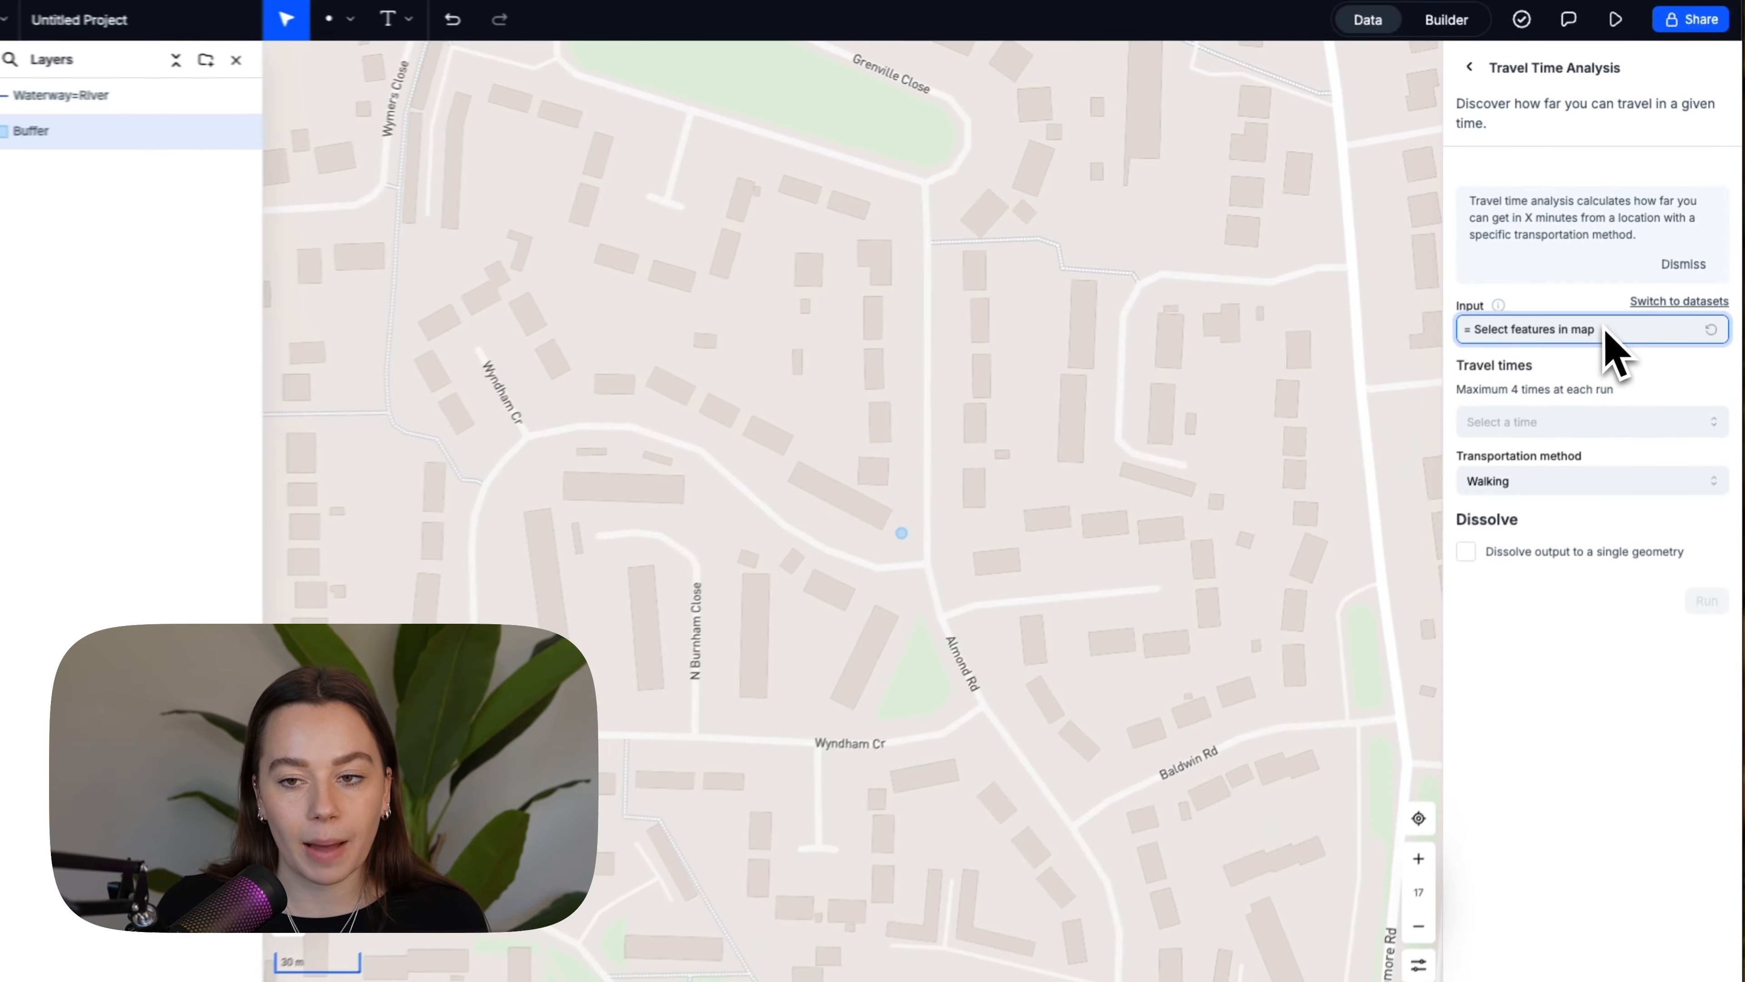
left_click(927, 520)
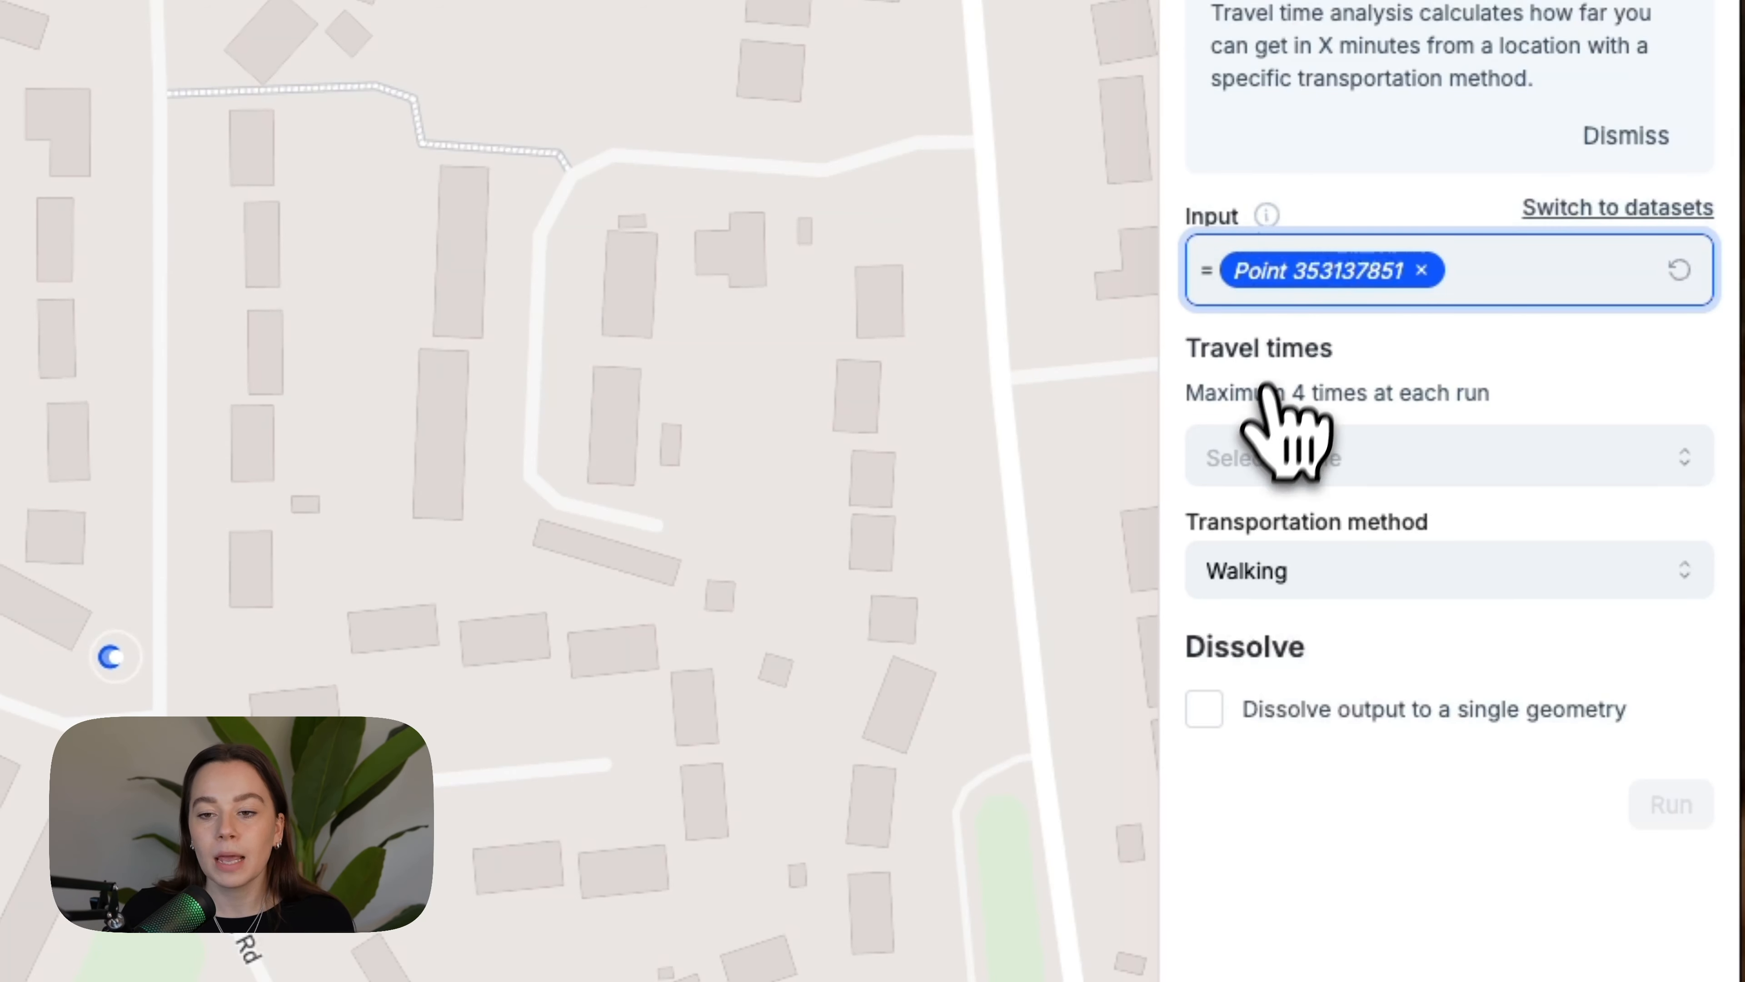
left_click(1286, 454)
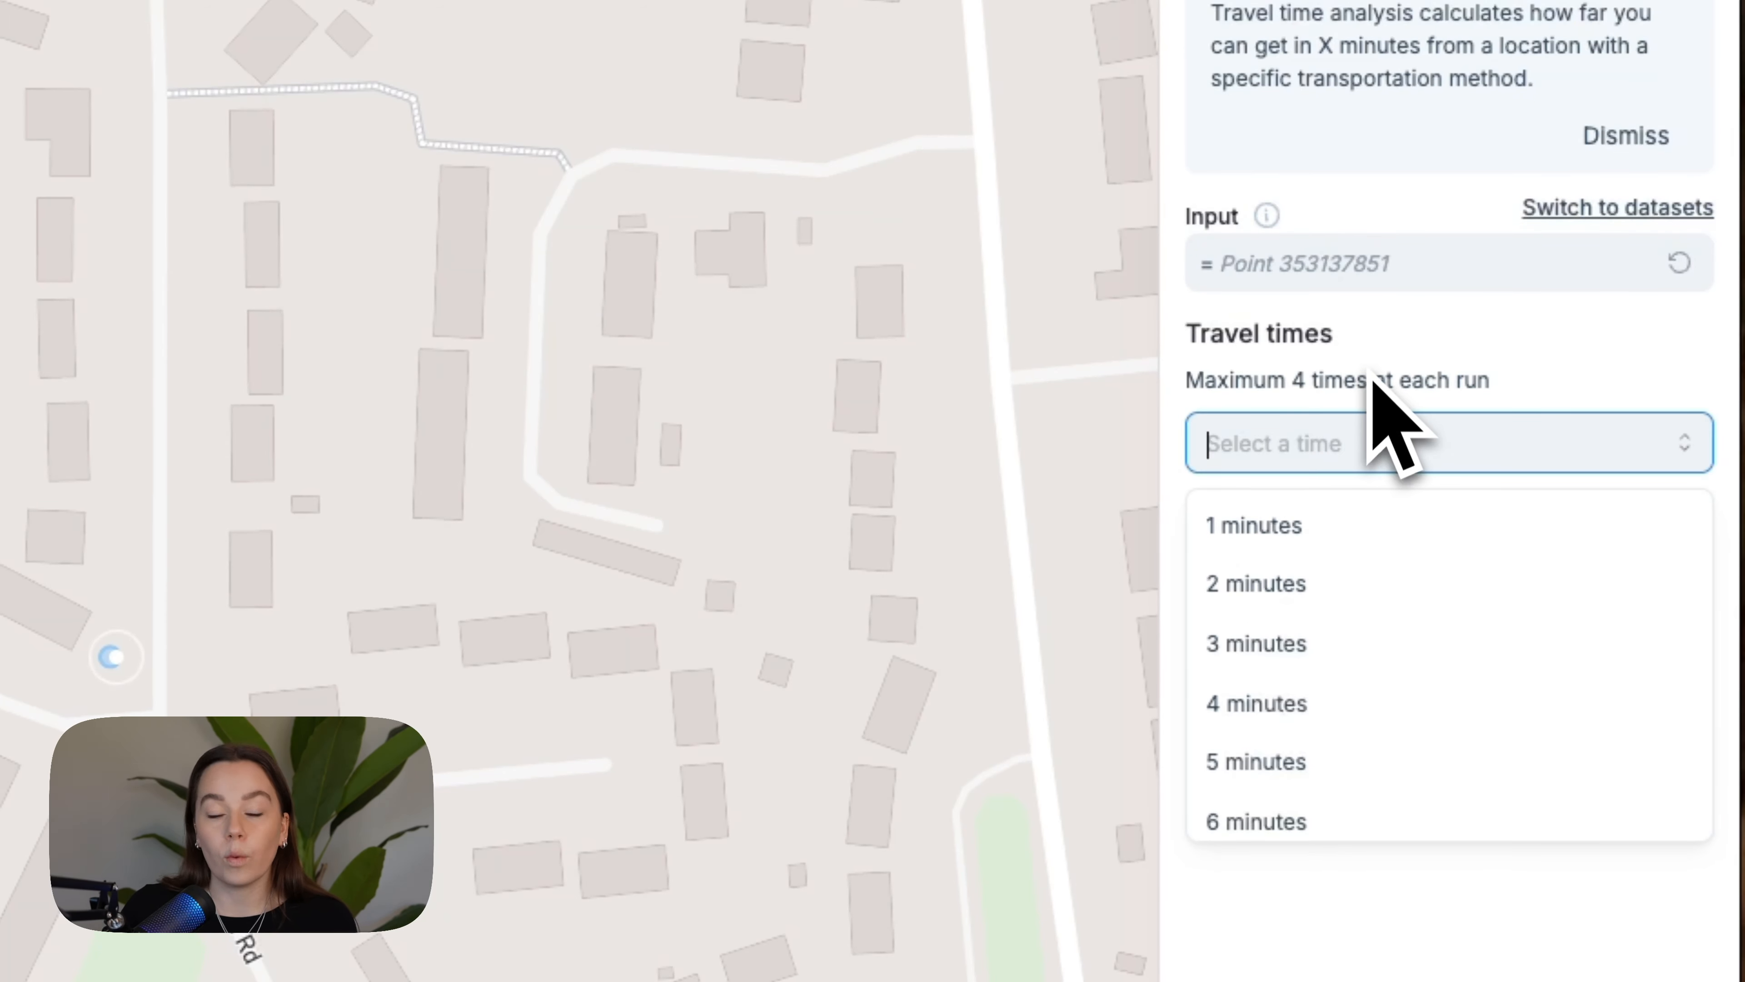
scroll(1389, 682, "down", 3)
left_click(1371, 776)
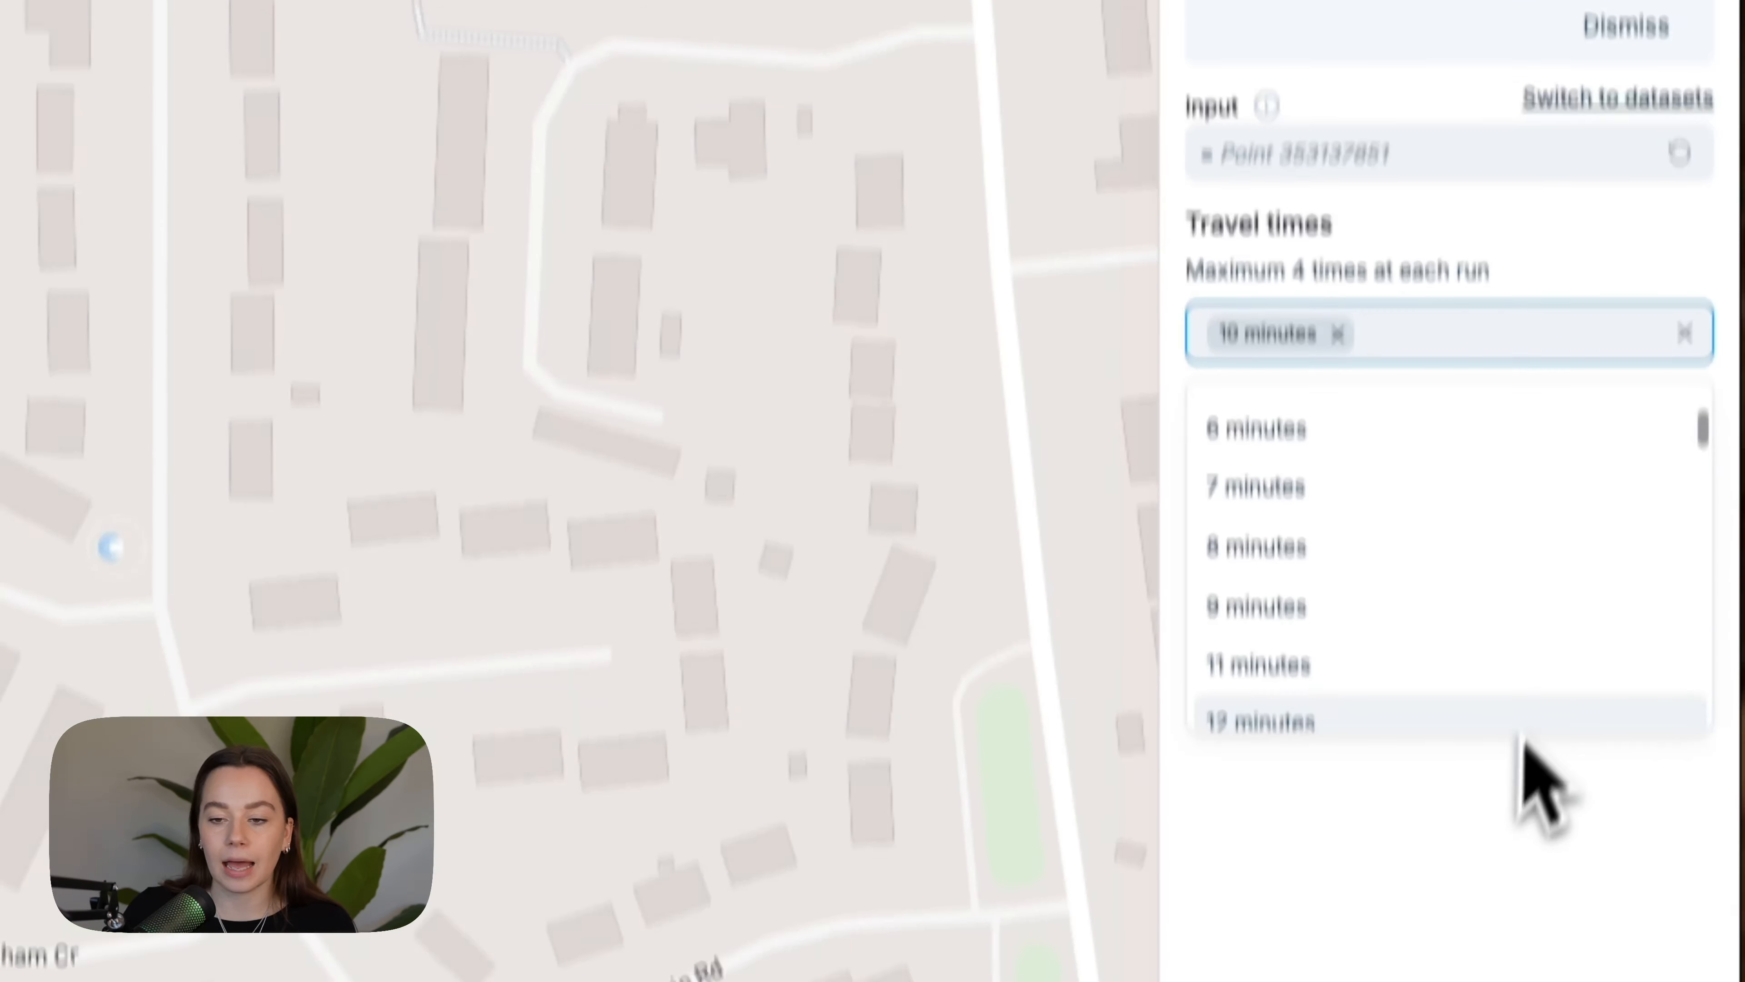
left_click(1515, 856)
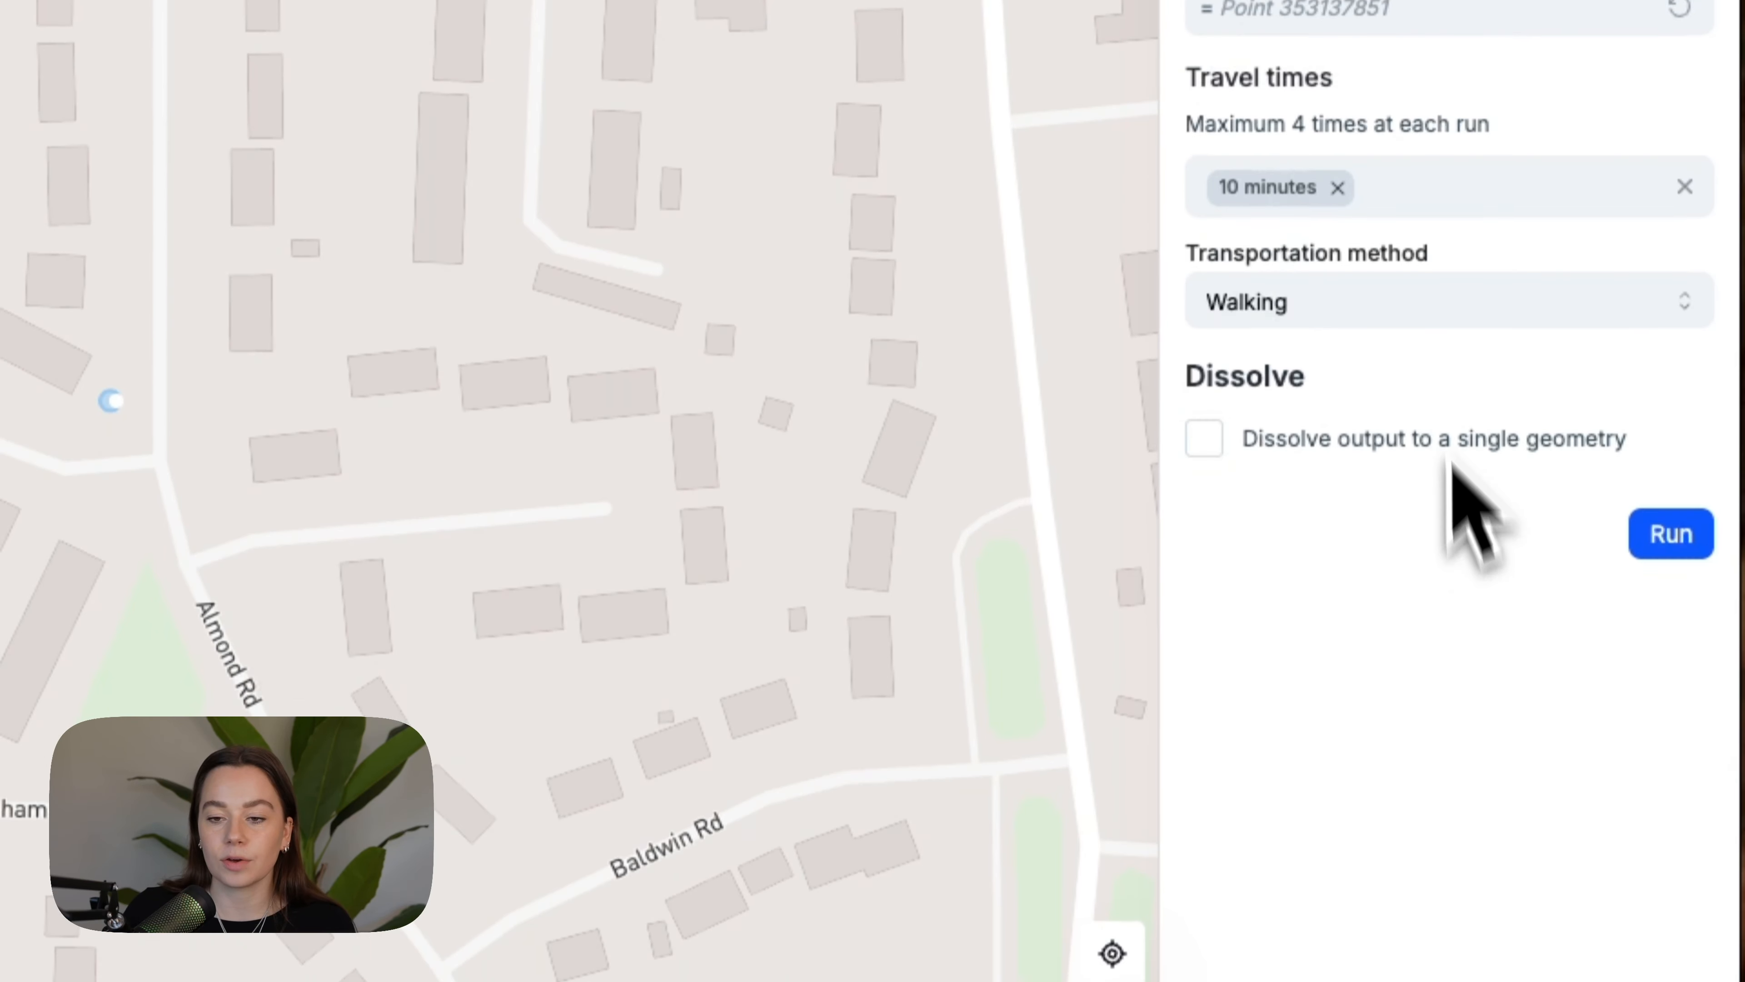
Step: Keep Walking as the transportation method and run the travel time analysis without dissolving the output
left_click(1357, 570)
left_click(1305, 544)
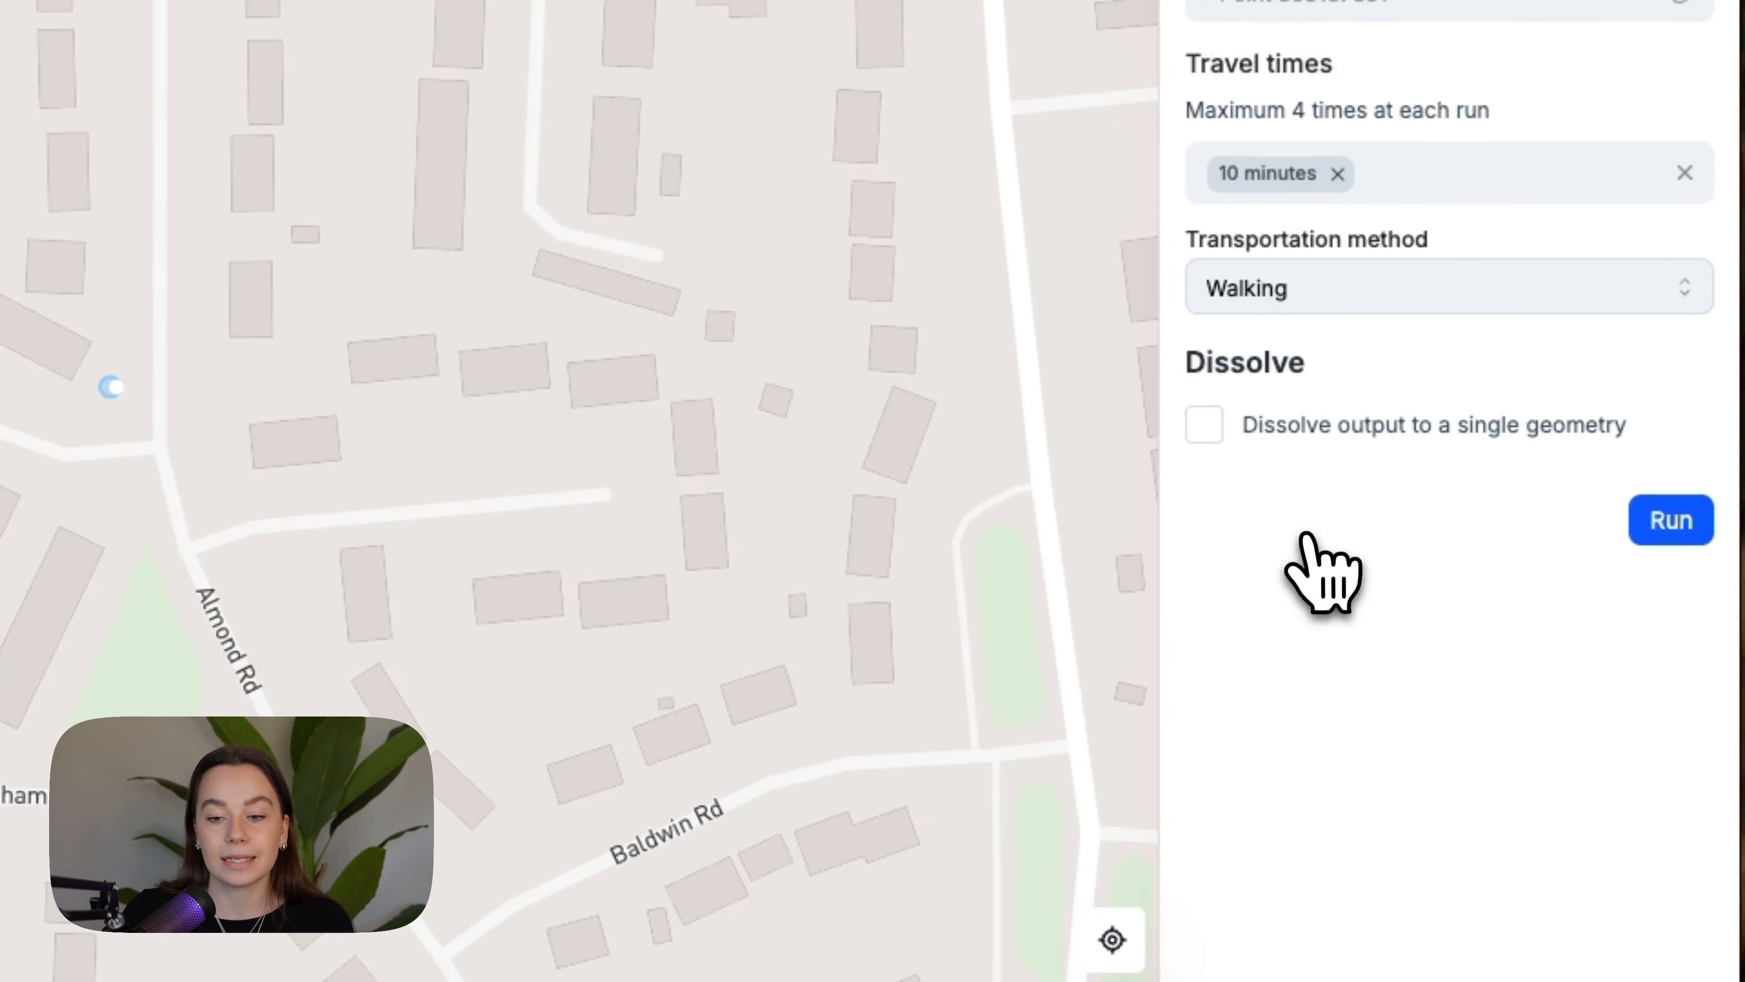
left_click(1673, 523)
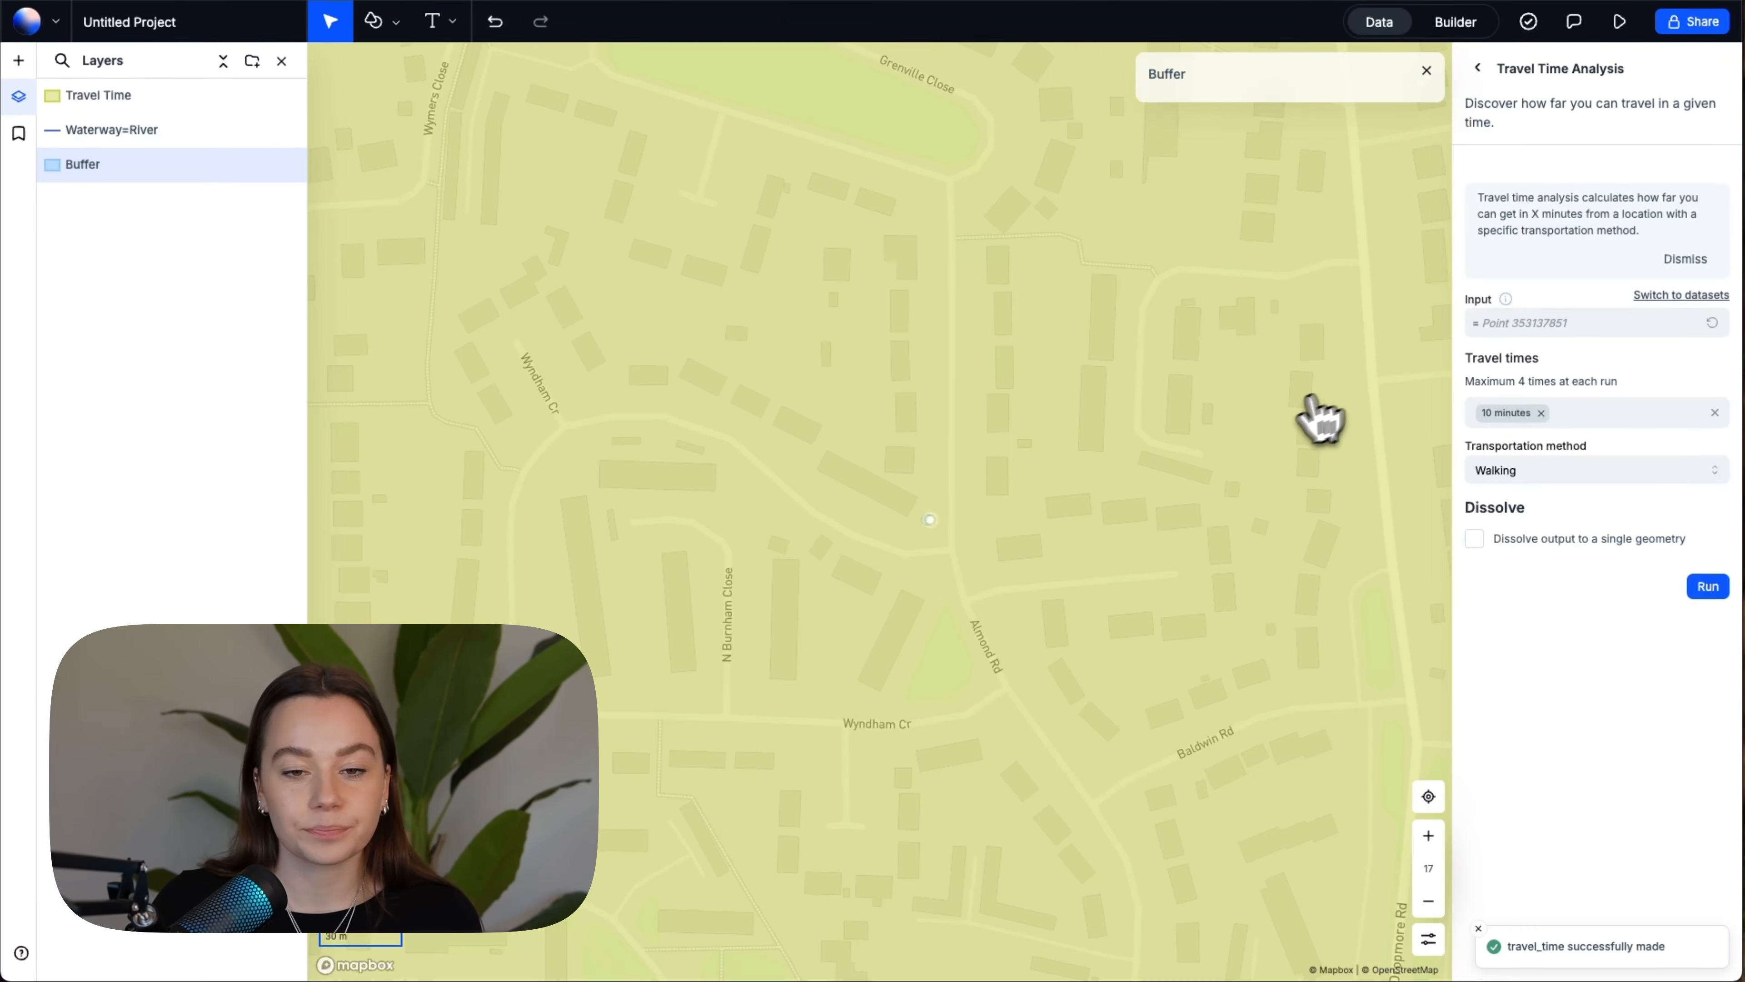
Step: Examine the extent of the 10-minute walking area around the point in Burnham
scroll(1266, 441, "down", 5)
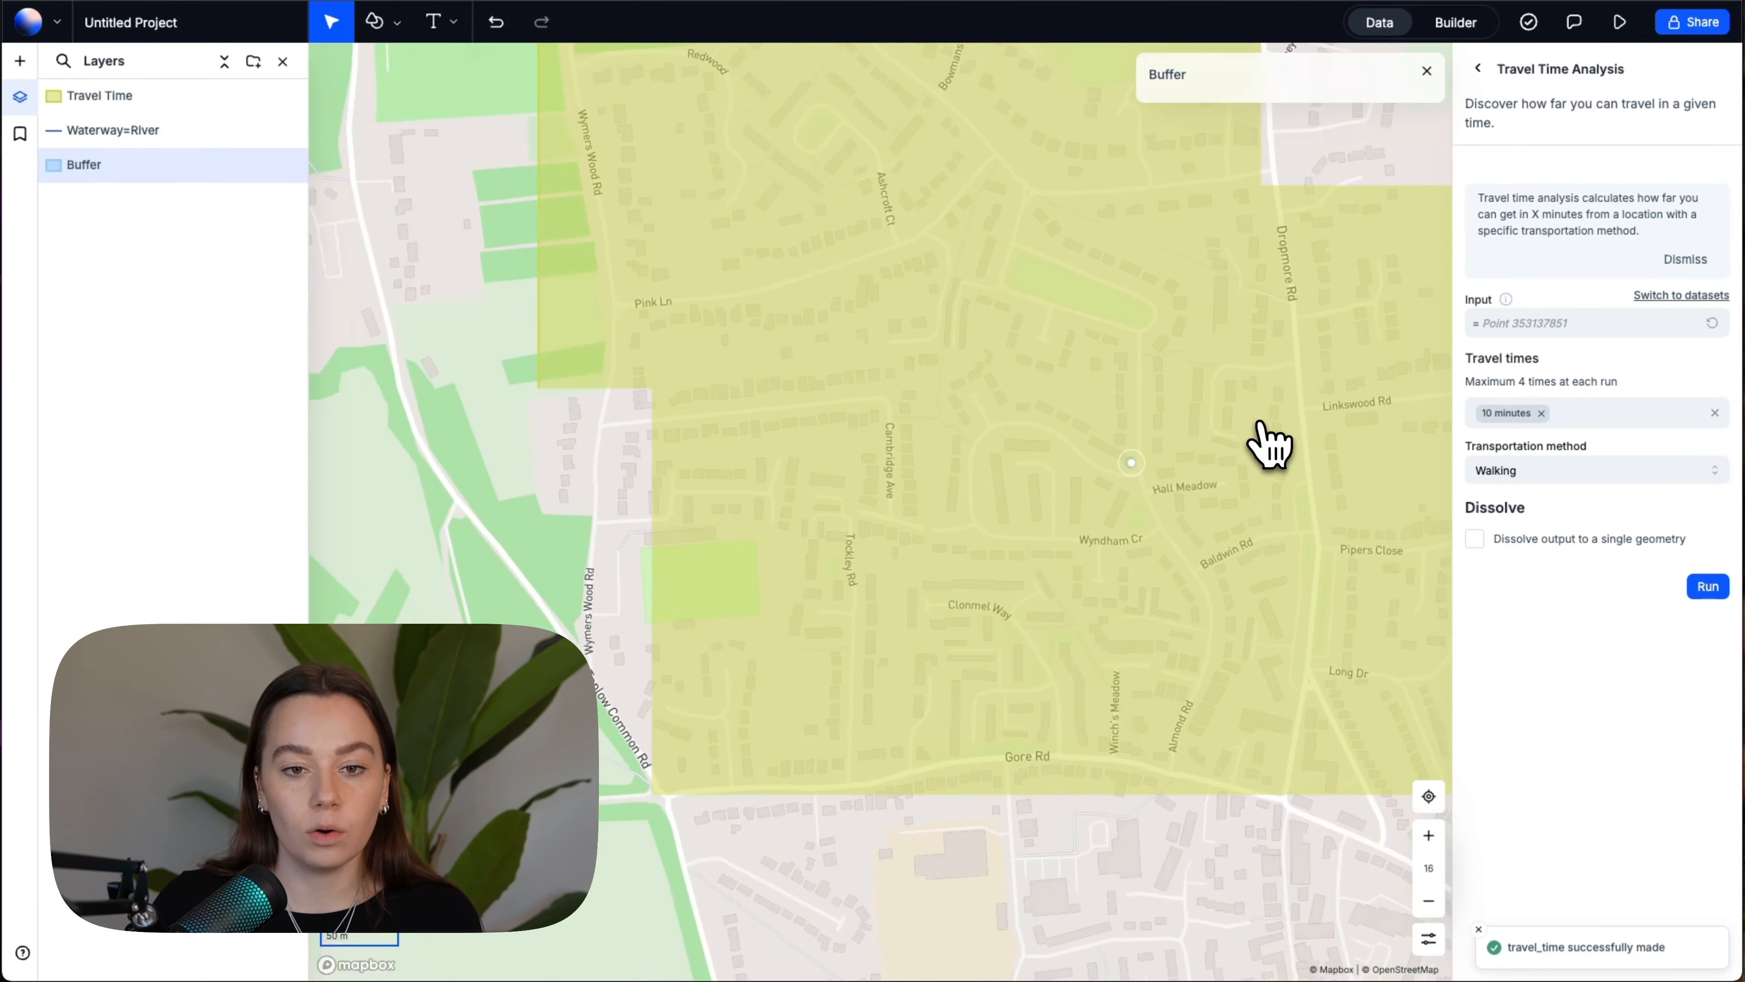
left_click_drag(1266, 440, 1100, 374)
scroll(1122, 304, "down", 2)
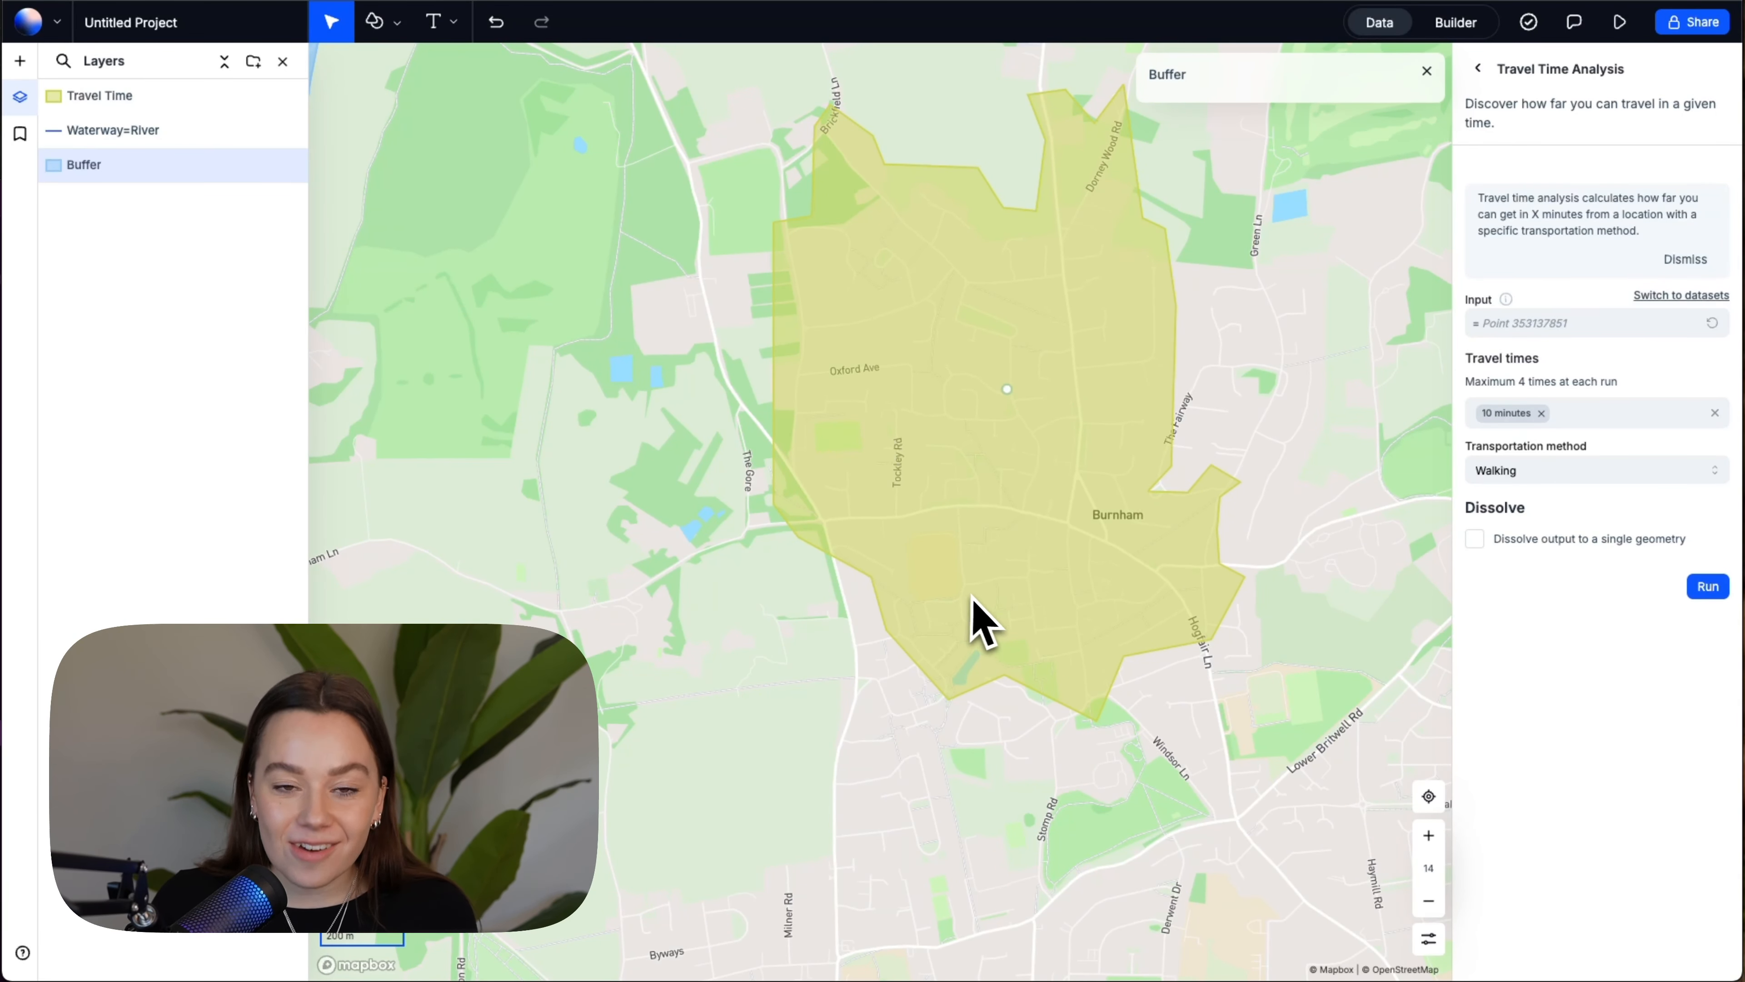
scroll(1027, 451, "up", 4)
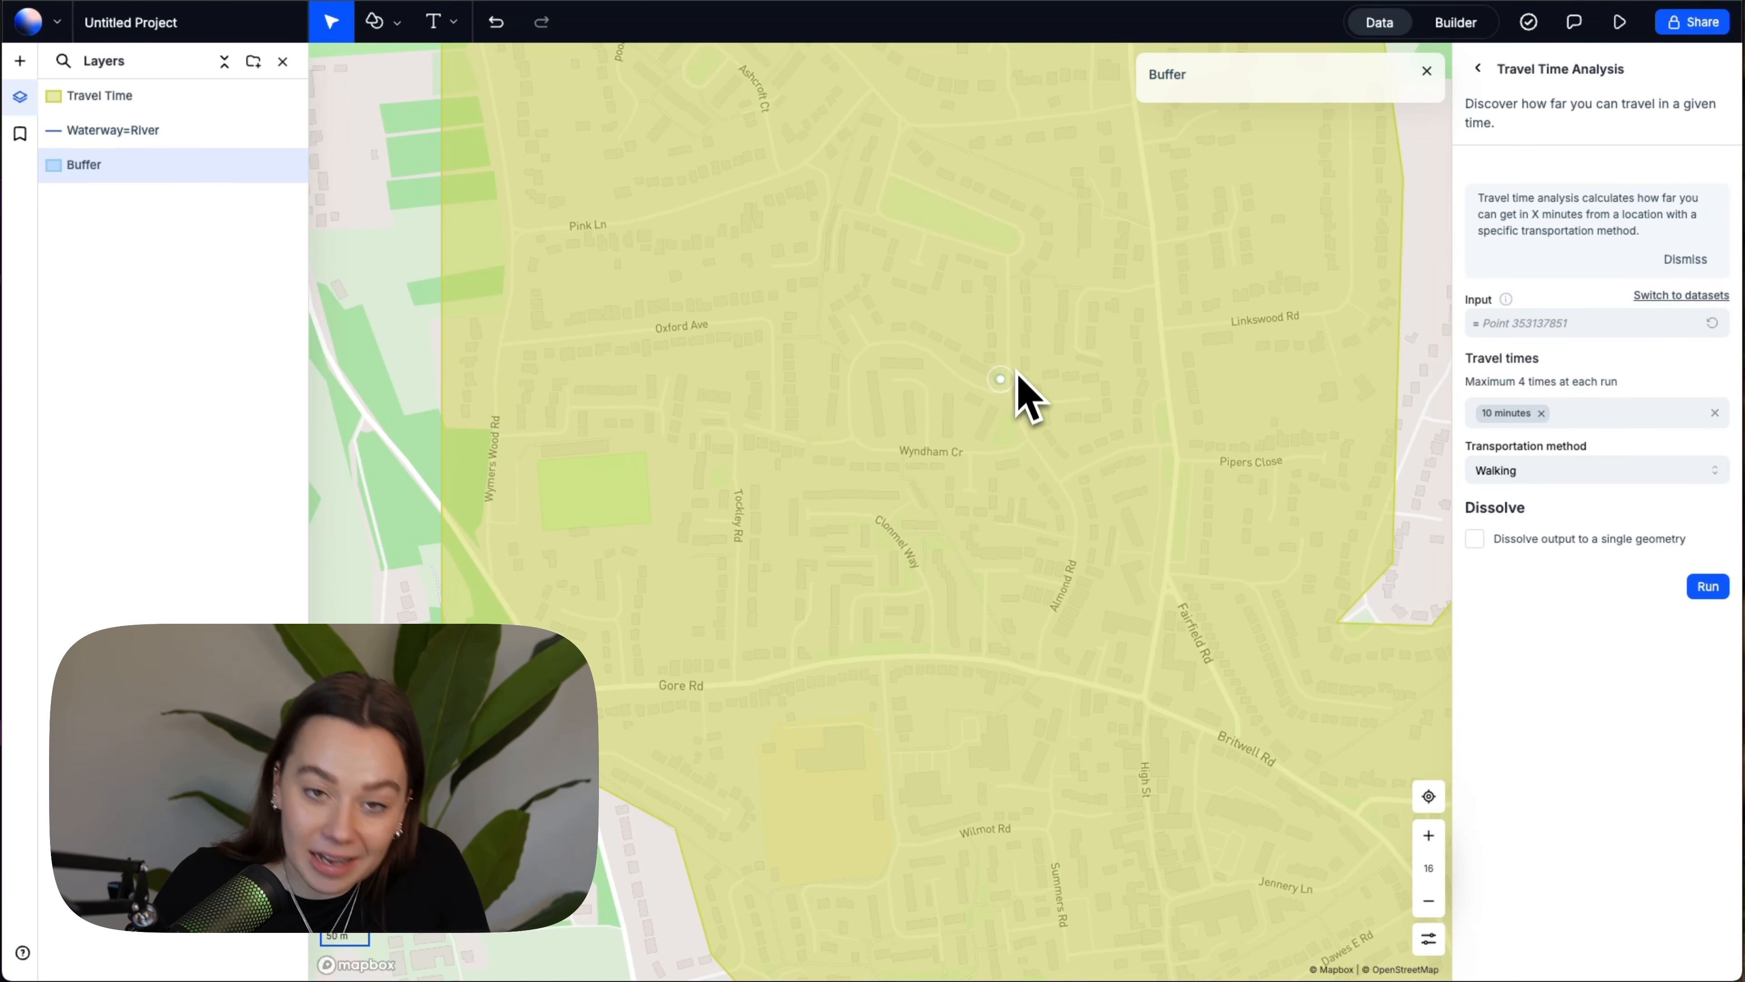
scroll(1007, 381, "down", 2)
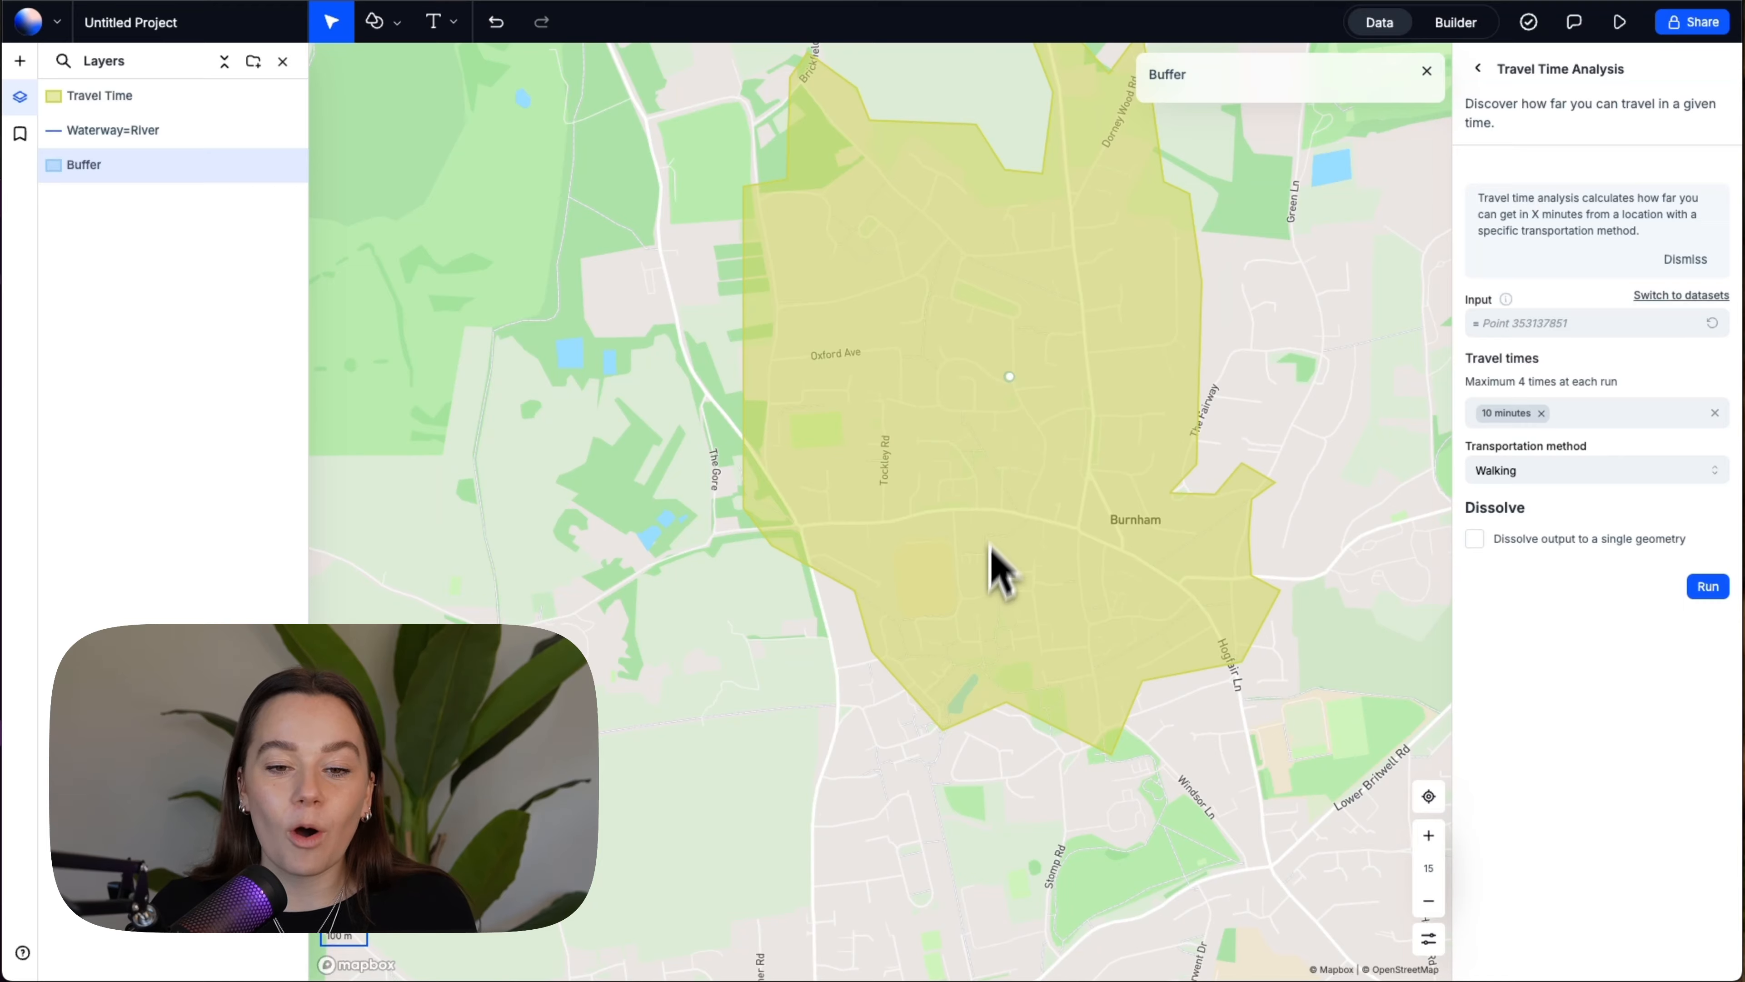
left_click_drag(1020, 573, 1009, 491)
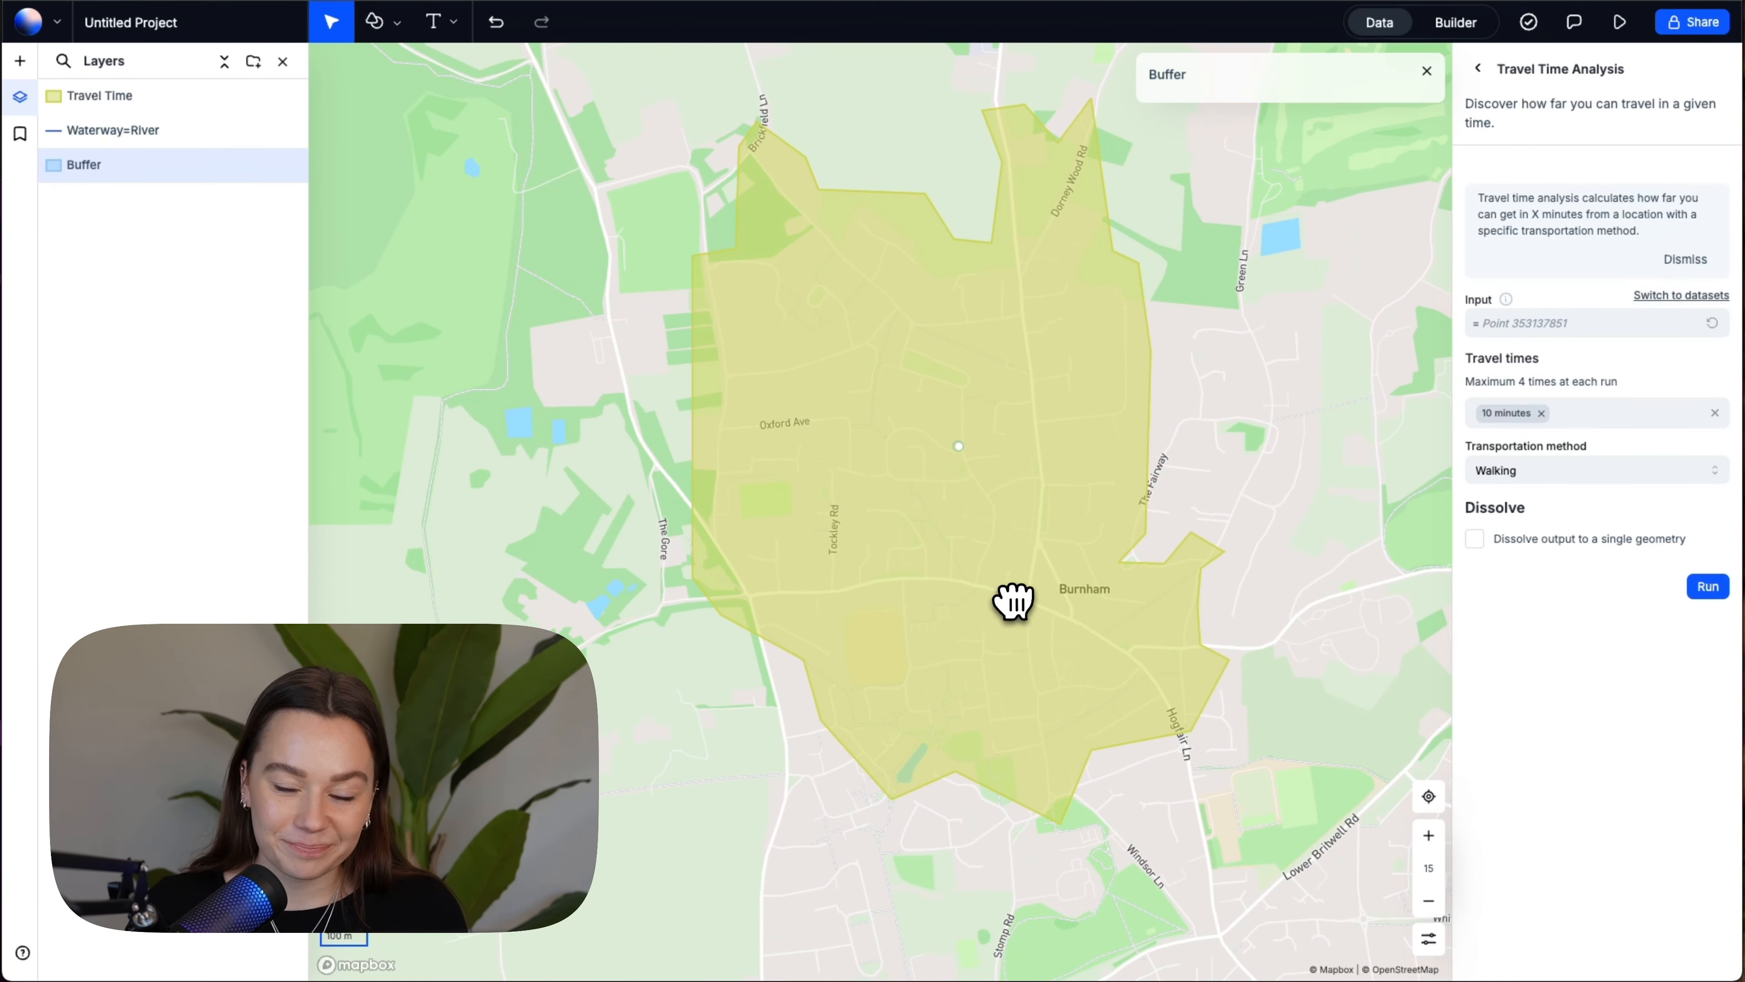